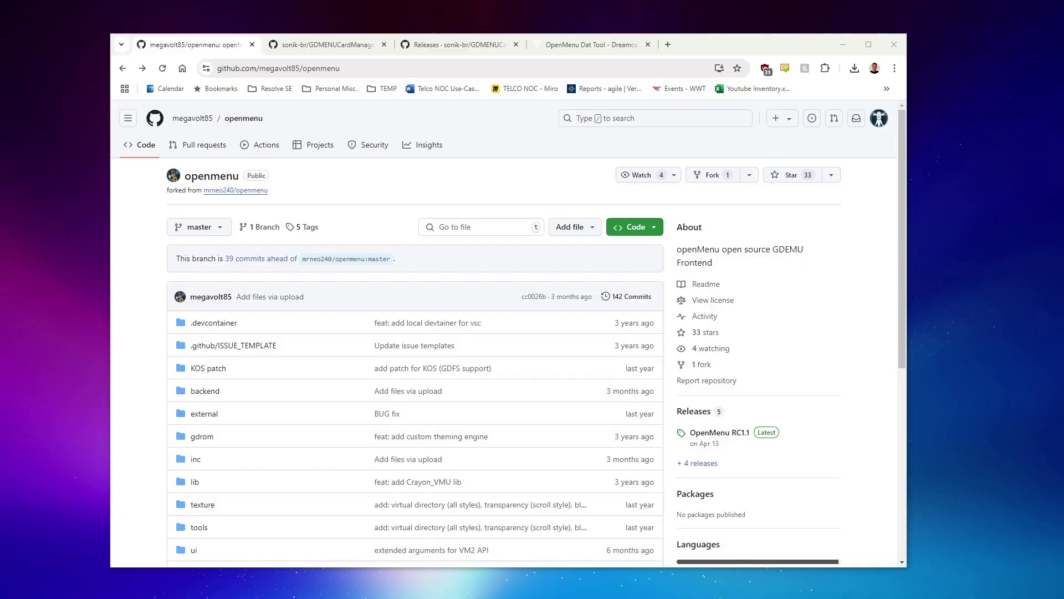
Close the extra 'Releases · sonik-br/GDMENUCardManager' browser tab.
click(515, 45)
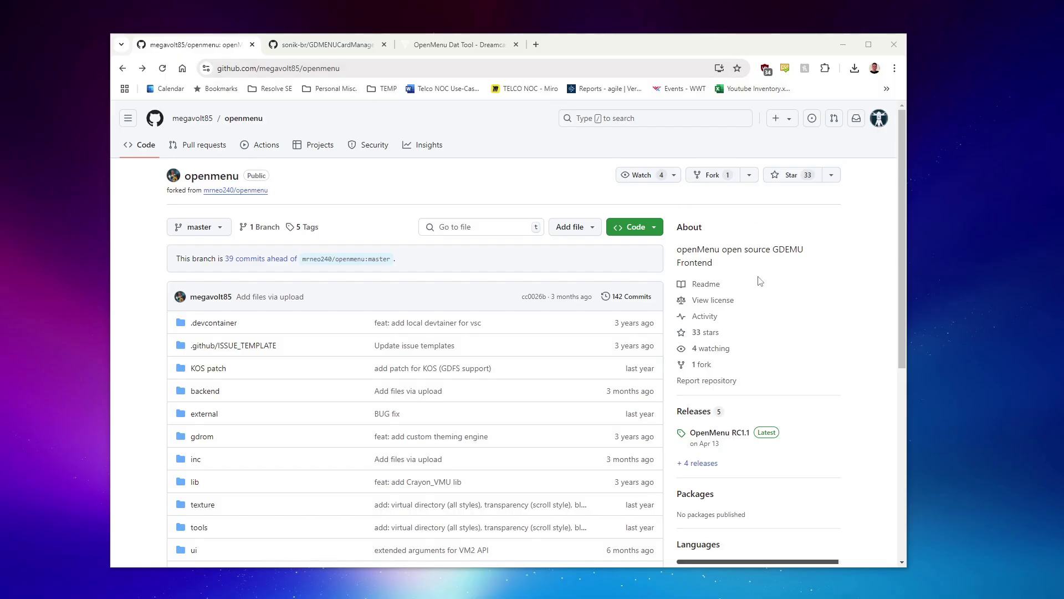
Open the openmenu repository's Releases page listing OpenMenu RC1.1 and menu_data_RC1.1.7z.
scroll(779, 360, down, 2)
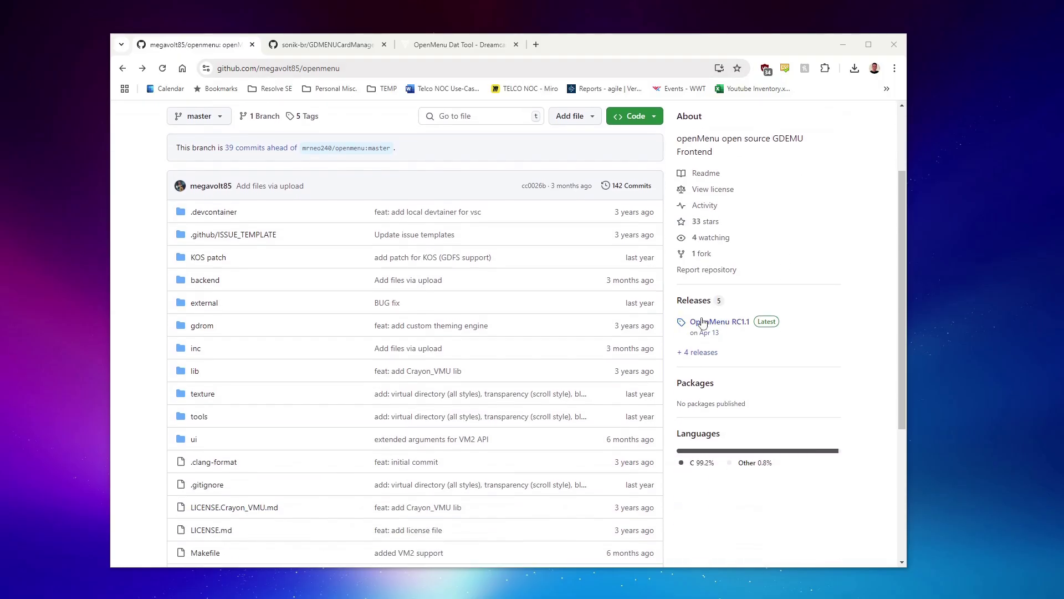
click(701, 304)
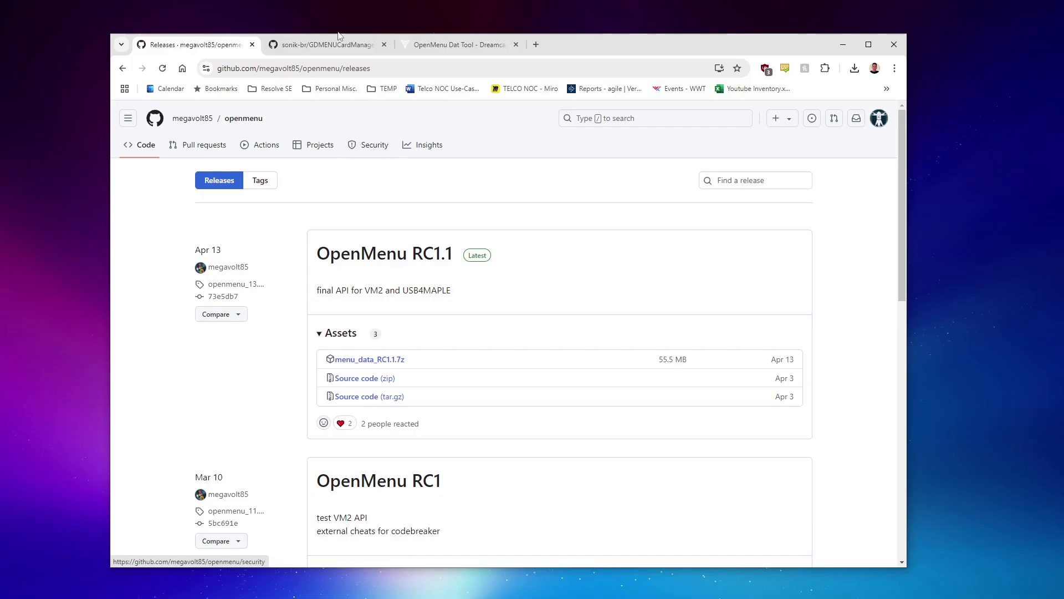
Open the GDMENUCardManager Releases page and bring the v2.0.0 assets into view.
click(346, 47)
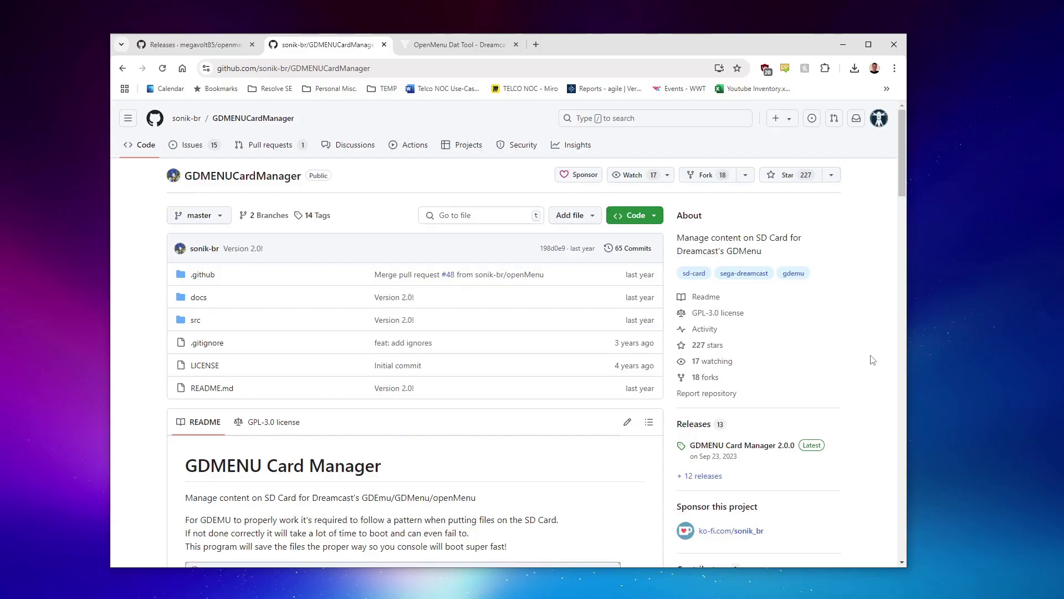
click(705, 426)
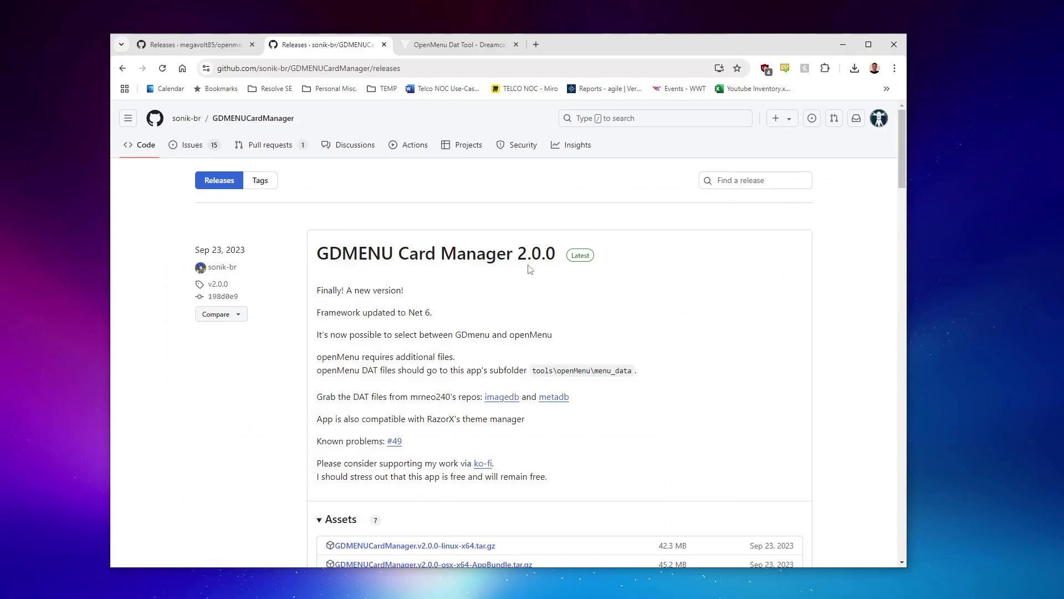
scroll(642, 334, down, 3)
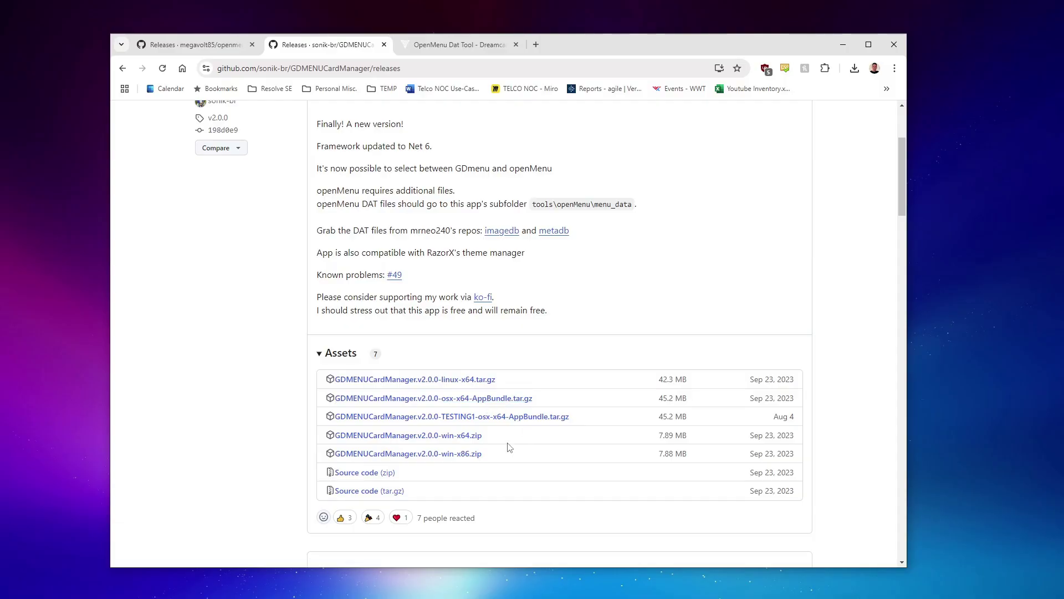
Switch to the OpenMenu Dat Tool forum topic and scroll down to its attachments.
click(444, 48)
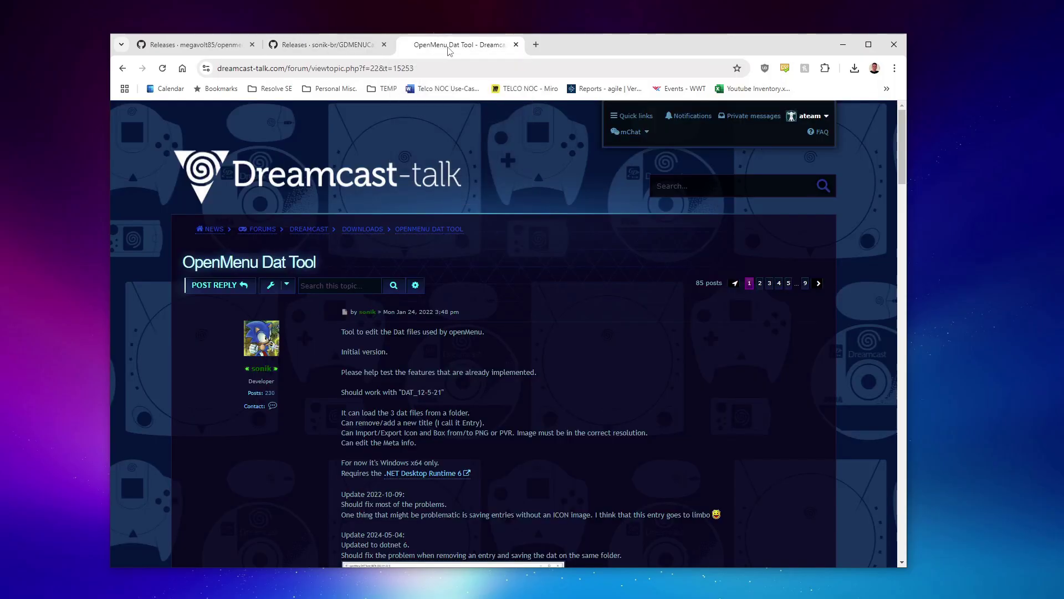
scroll(557, 284, down, 2)
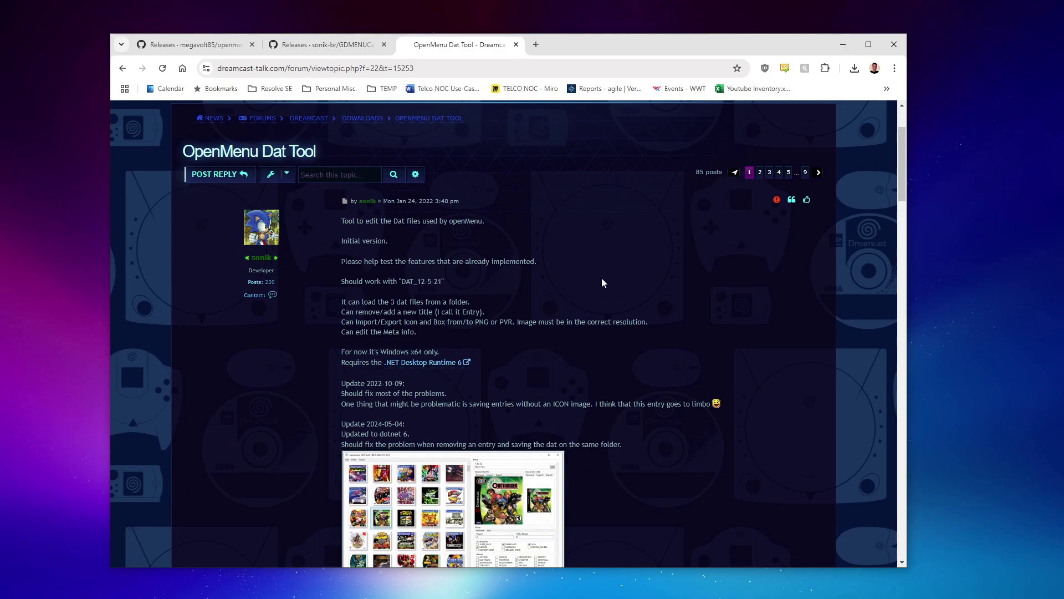
scroll(623, 285, down, 4)
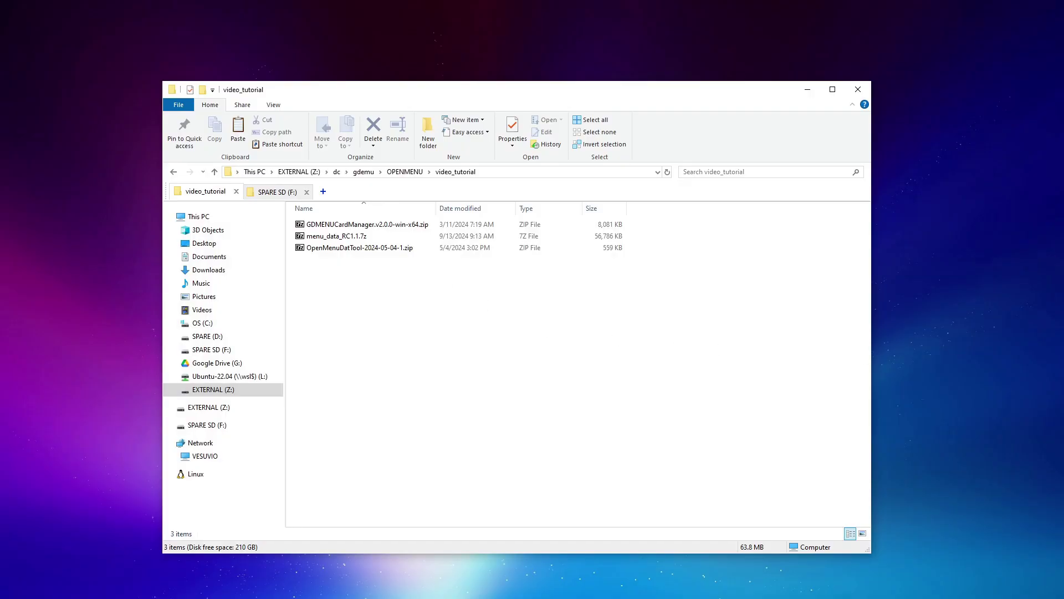
Extract GDMENUCardManager.v2.0.0-win-x64.zip and OpenMenuDatTool-2024-05-04-1.zip into their own folders with 7-Zip.
key(Down)
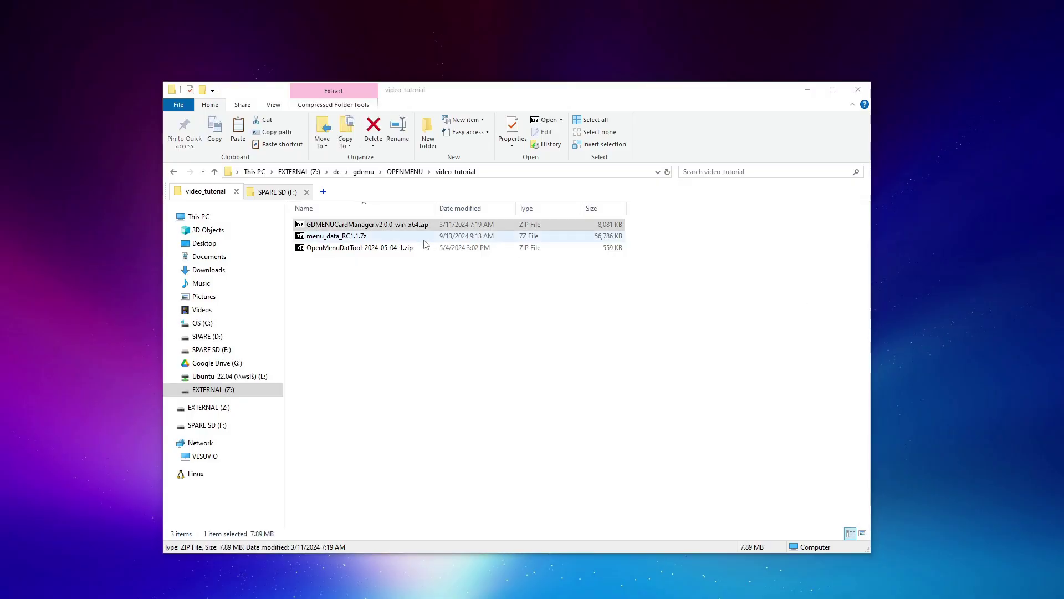
right_click(414, 226)
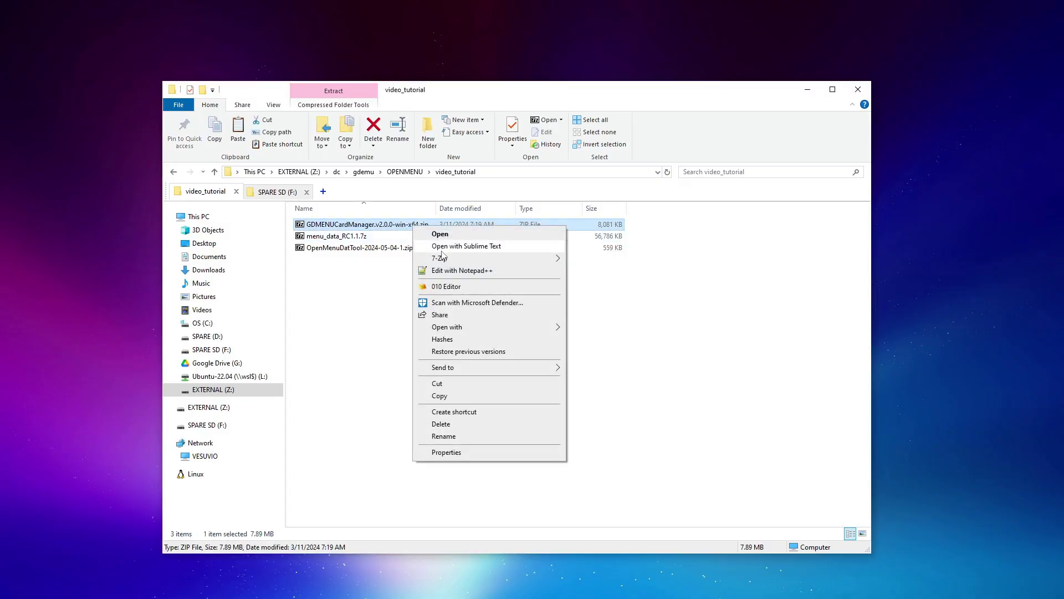
mouse_move(462, 260)
click(621, 308)
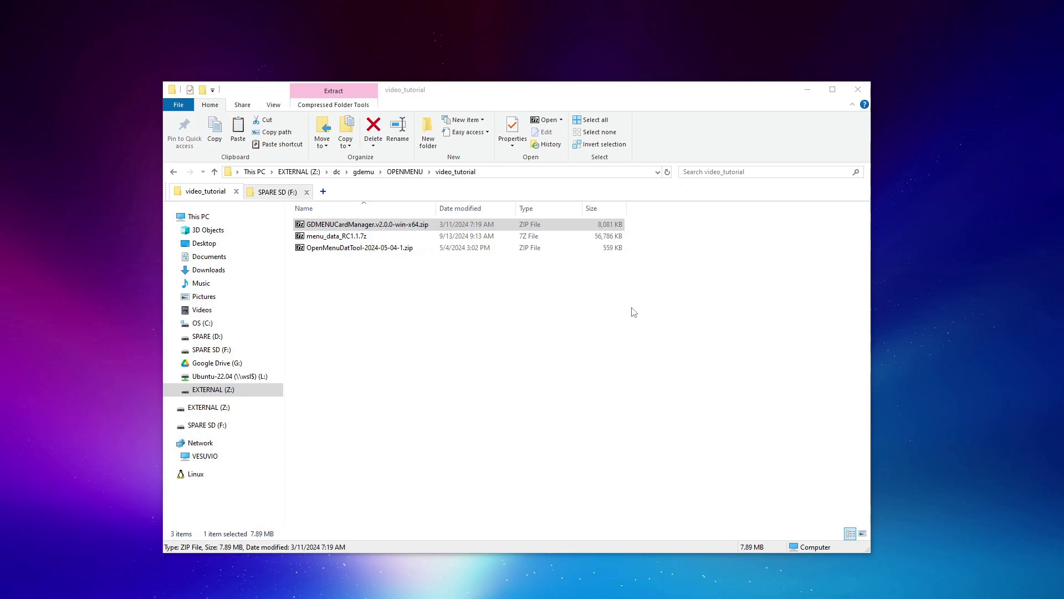
right_click(359, 250)
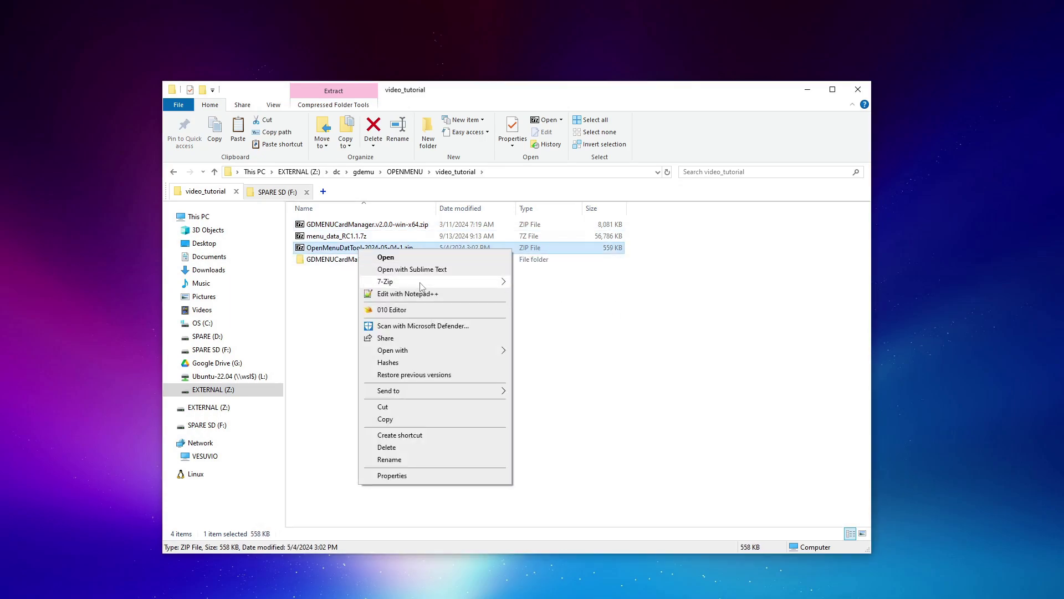
mouse_move(436, 283)
click(583, 332)
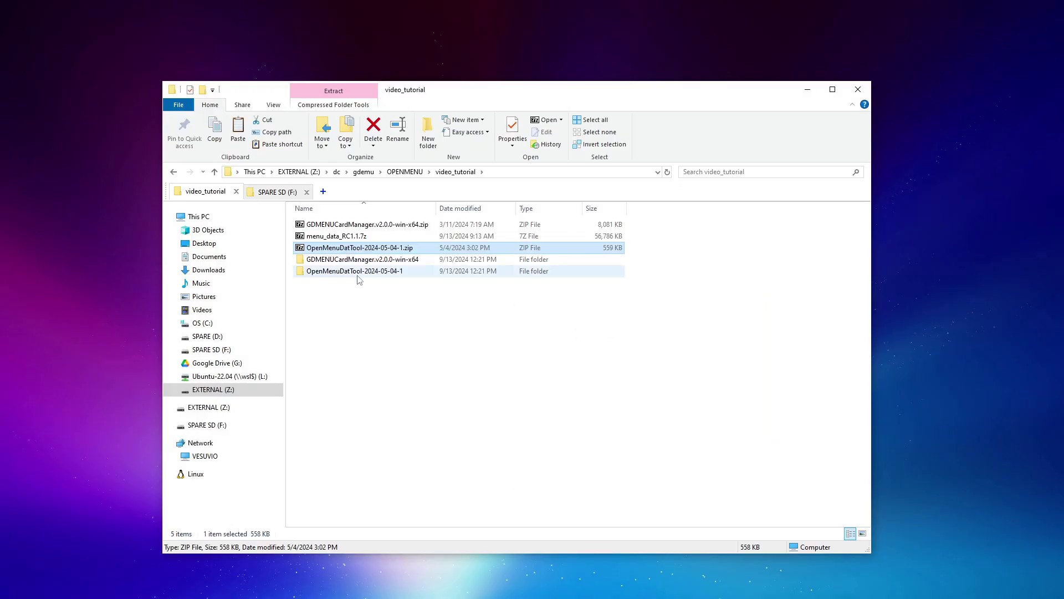
Check the two extracted folders, returning to video_tutorial after each.
double_click(353, 261)
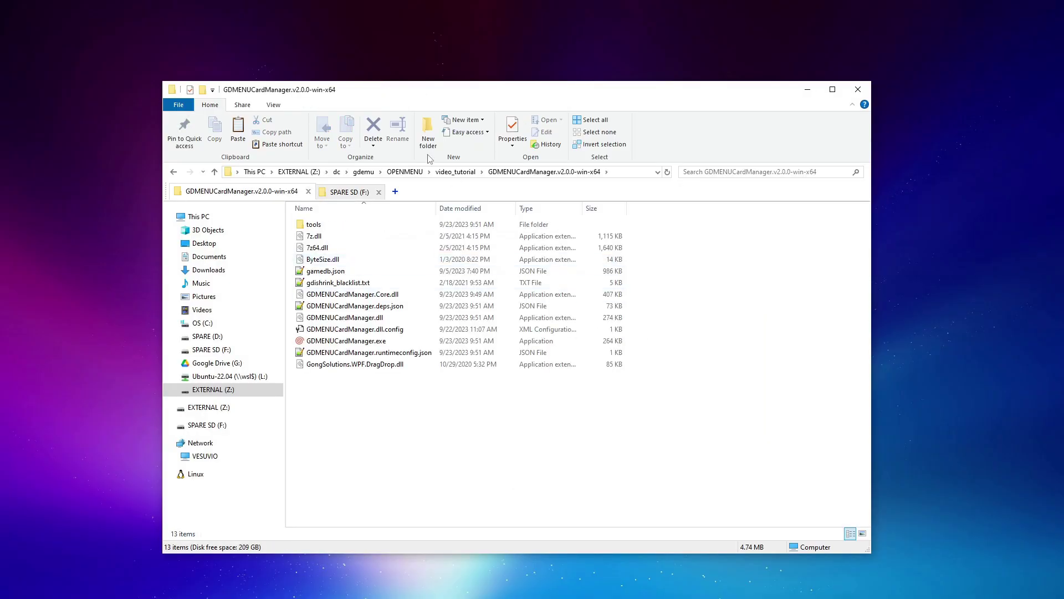
click(467, 173)
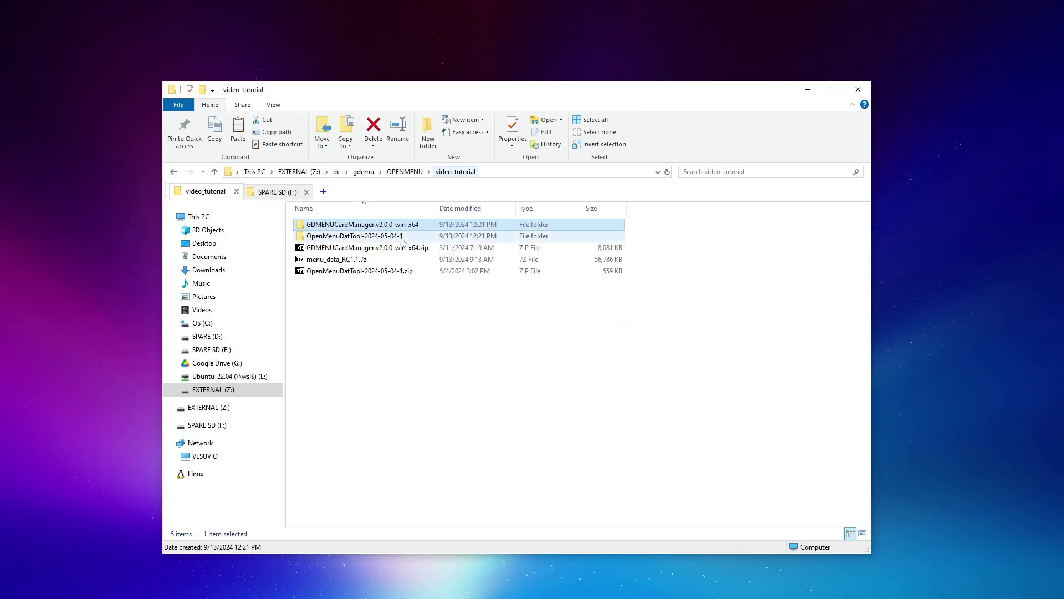
double_click(344, 235)
click(467, 172)
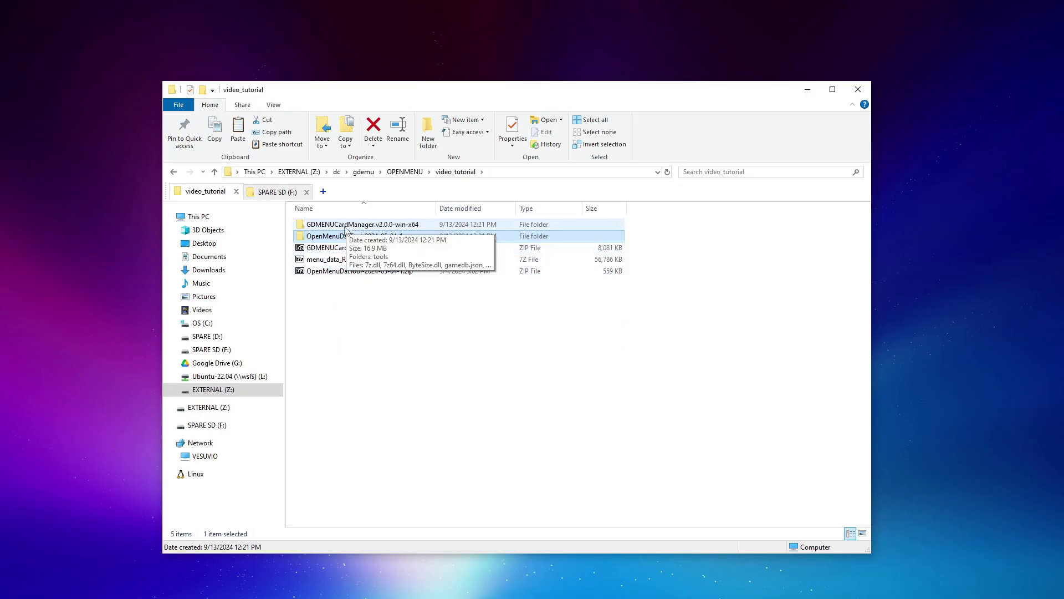
Open menu_data_RC1.1.7z in 7-Zip and enter its menu_data folder.
double_click(324, 260)
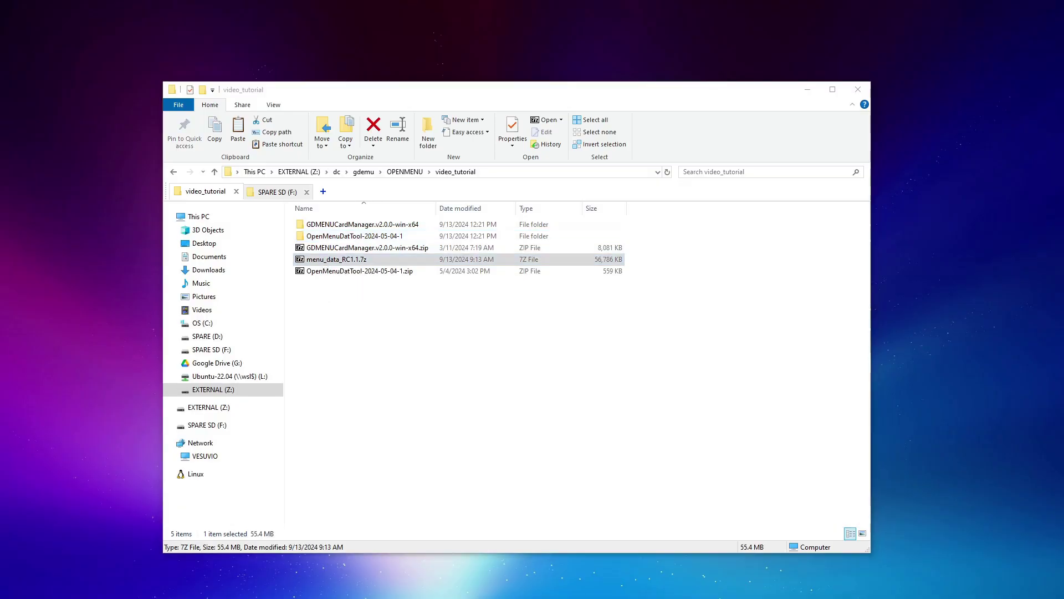
drag(704, 119, 535, 42)
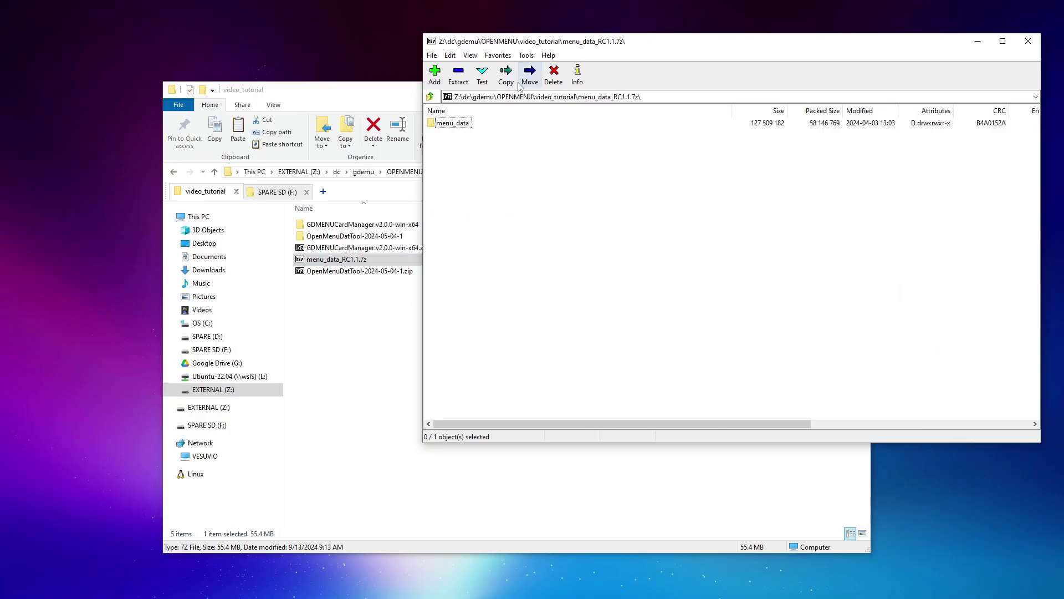
double_click(453, 124)
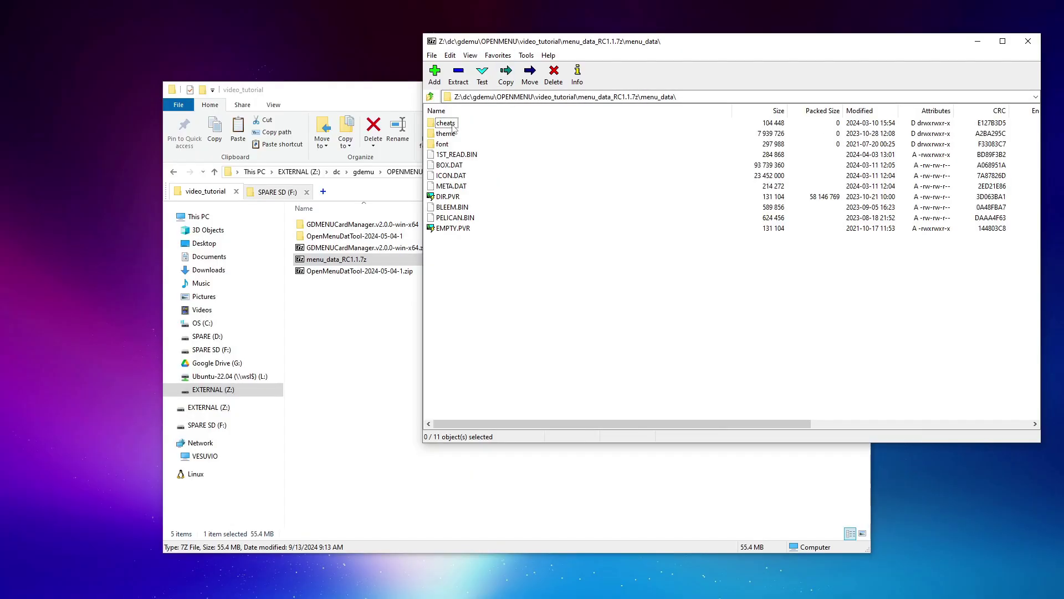
drag(534, 281, 428, 118)
click(487, 278)
Browse Explorer to GDMENUCardManager.v2.0.0-win-x64\tools\openMenu\menu_data.
double_click(354, 225)
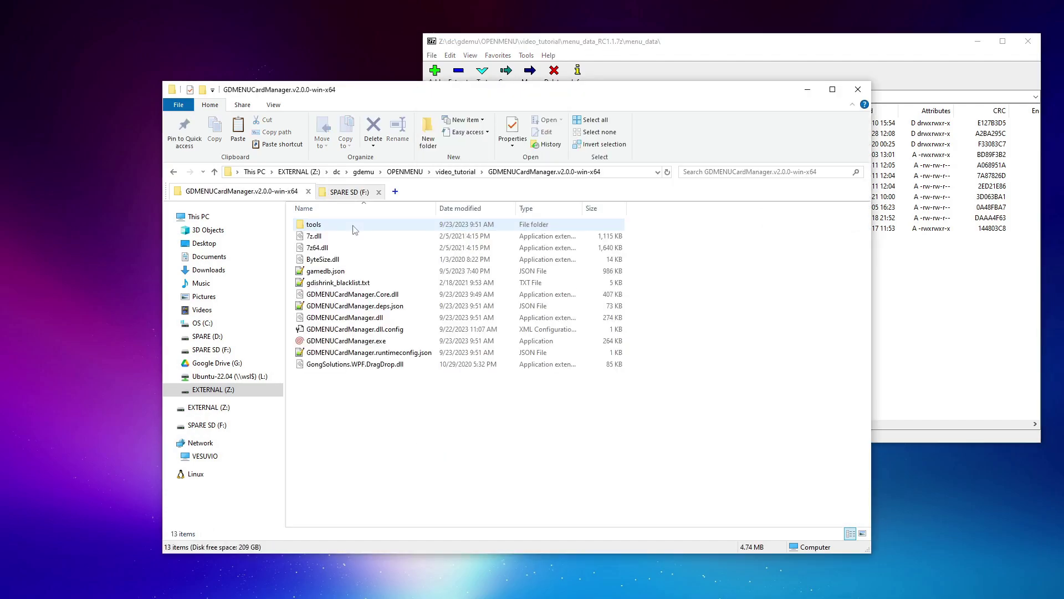
double_click(354, 225)
click(332, 240)
double_click(333, 240)
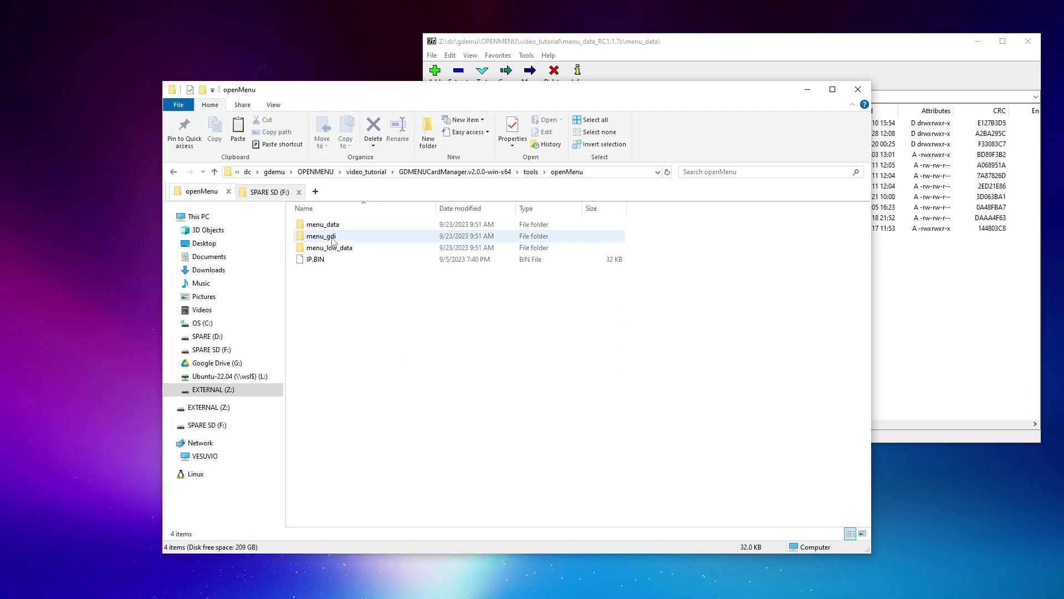
double_click(323, 225)
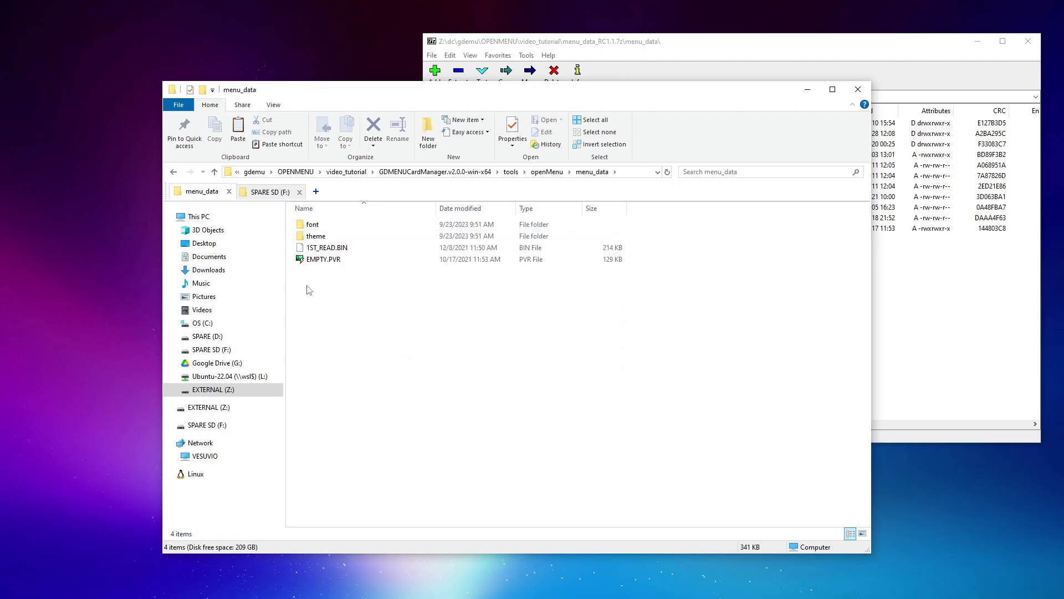
Copy all archive menu_data items into that folder, replacing the existing files.
click(664, 65)
drag(605, 328, 447, 133)
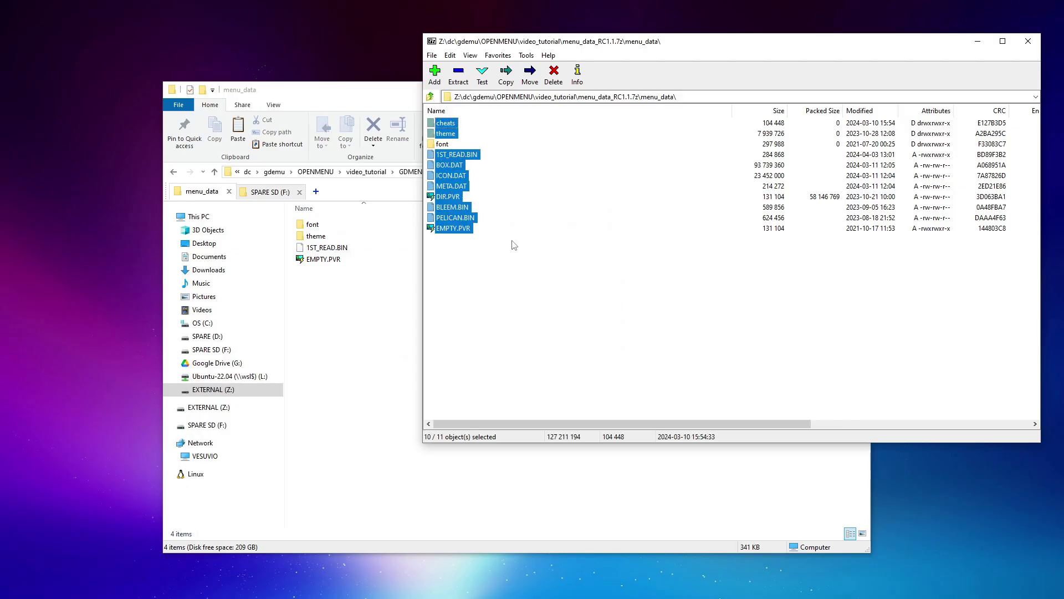
key(ctrl+a)
drag(471, 164, 361, 302)
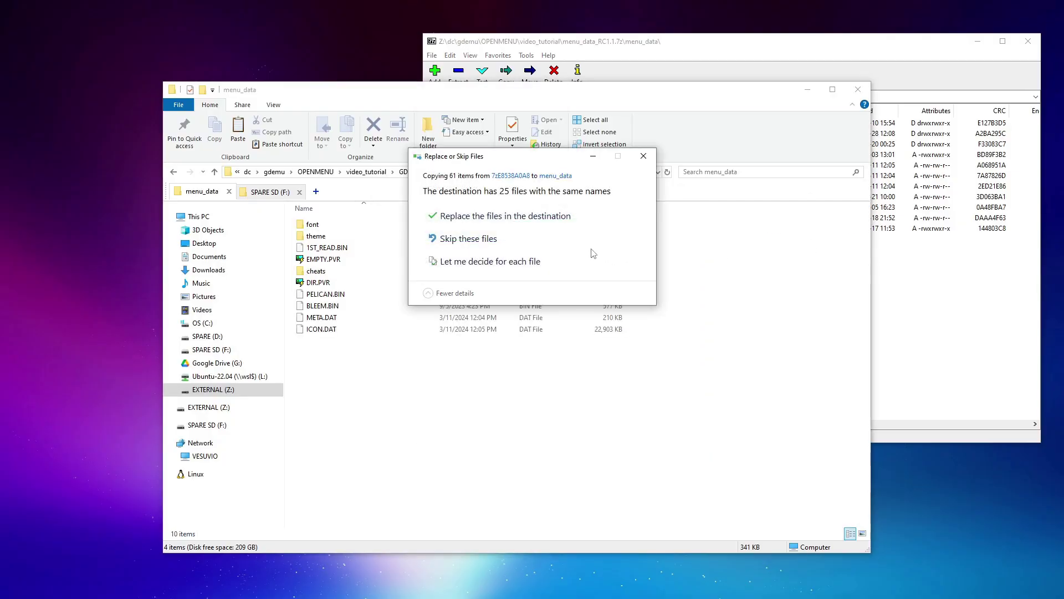
click(504, 217)
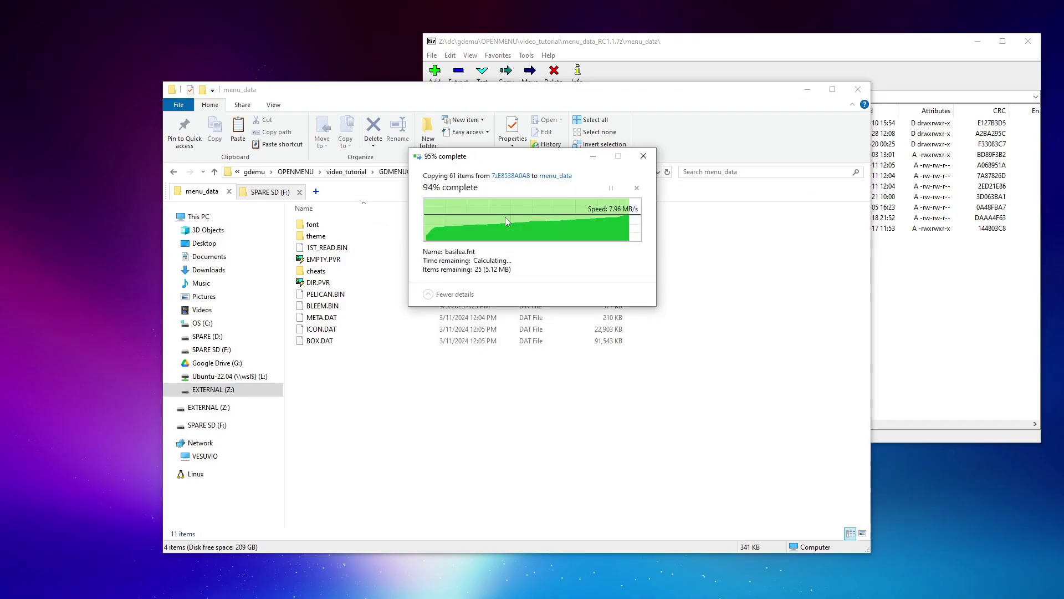
click(706, 324)
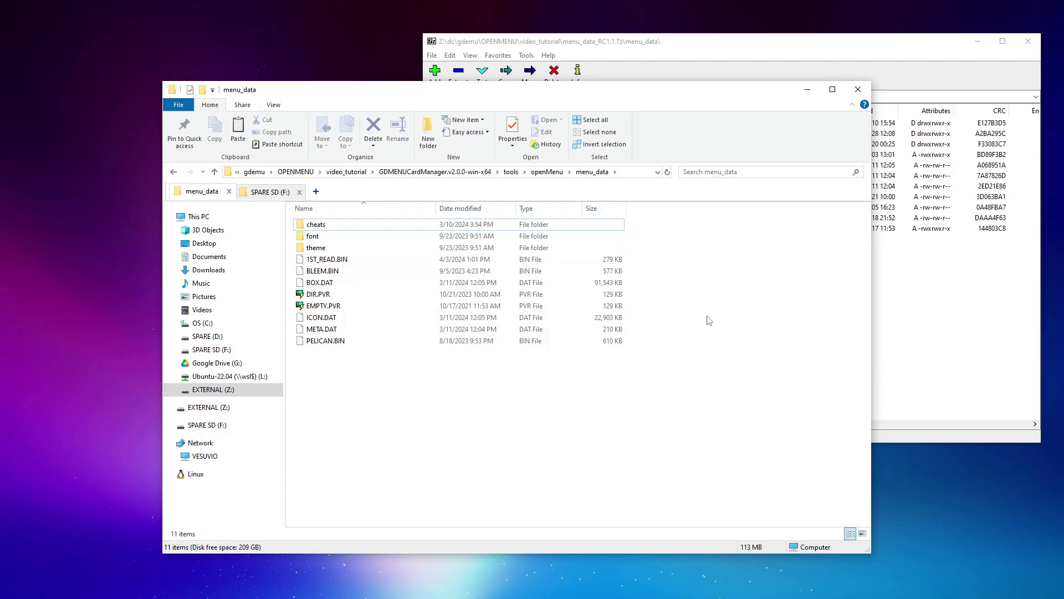
Return to the GDMENUCardManager folder and check SPARE SD (F:) folders 01–05 before closing that tab.
click(469, 174)
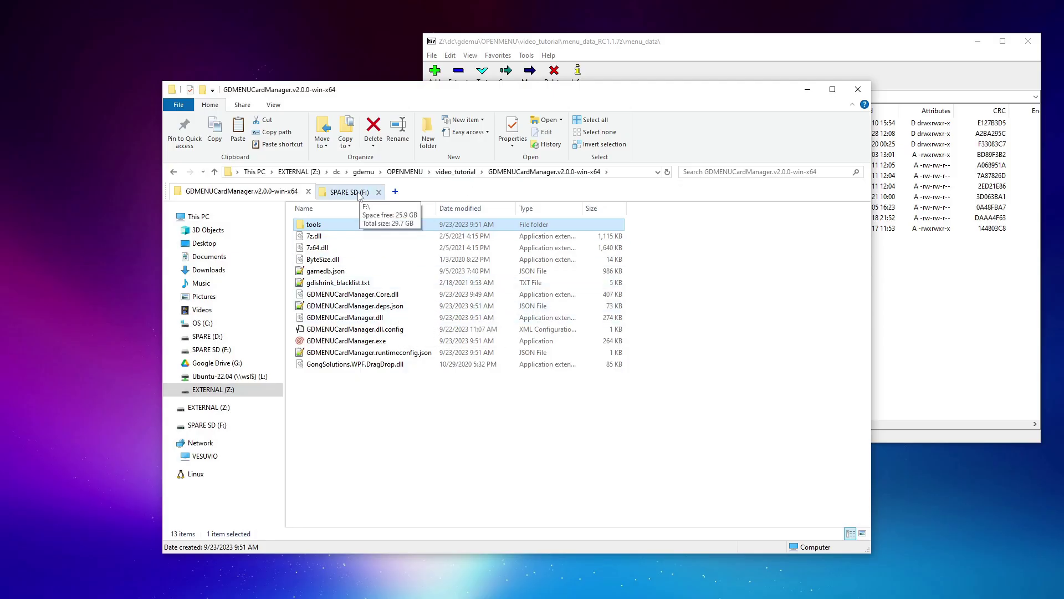
click(359, 194)
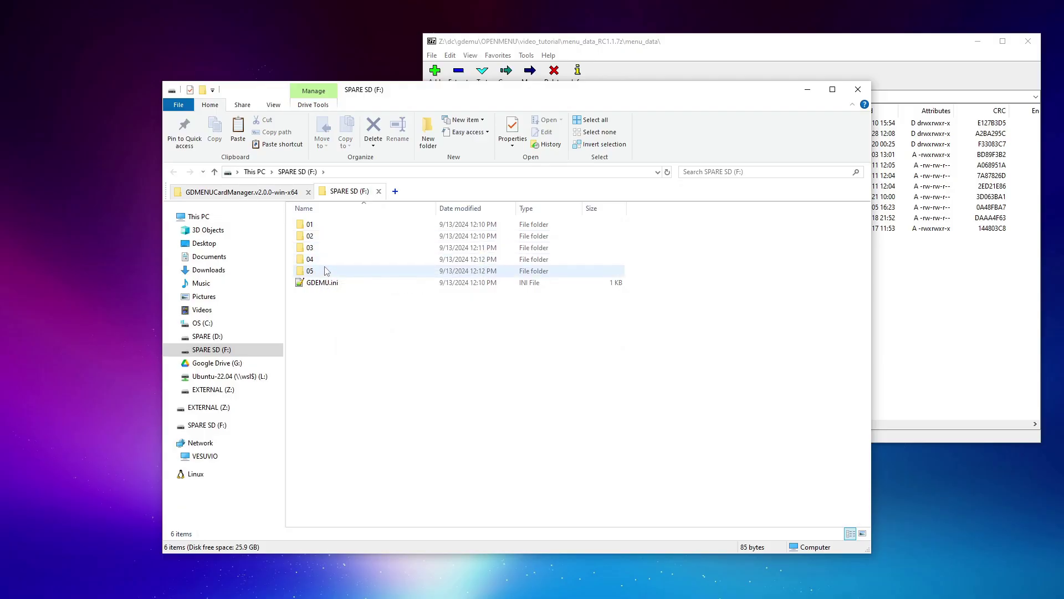
click(378, 191)
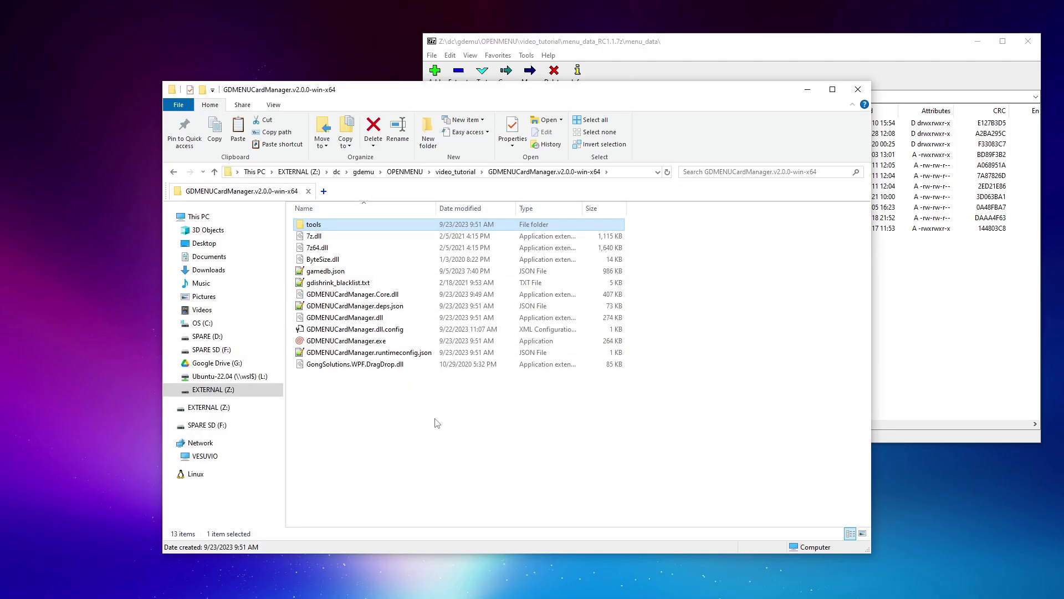
Launch GD MENU Card Manager v2.0.0, keep F:\ as the SD drive, and widen the window.
double_click(358, 342)
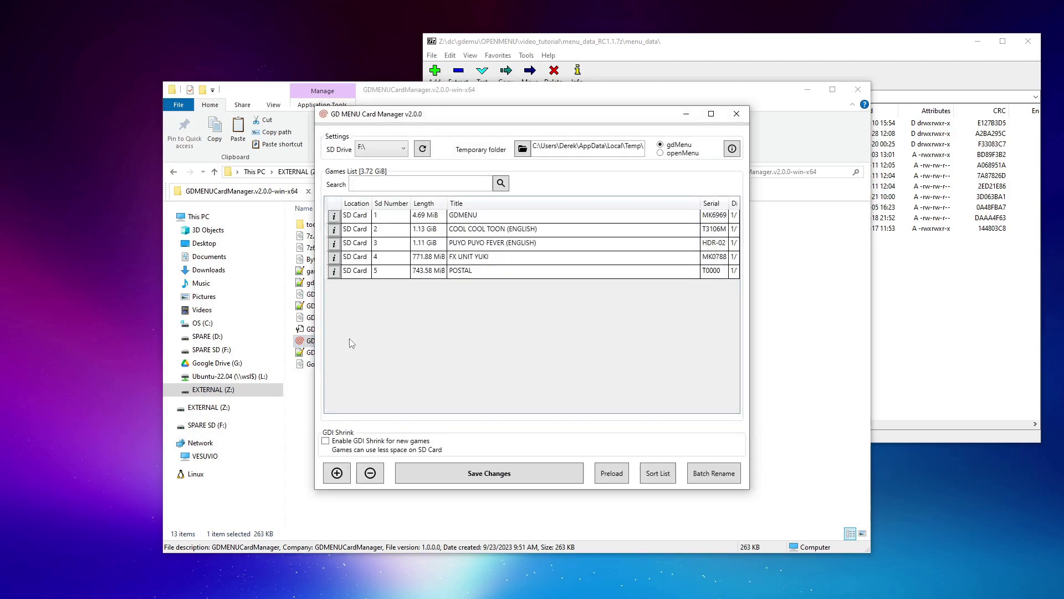
click(404, 151)
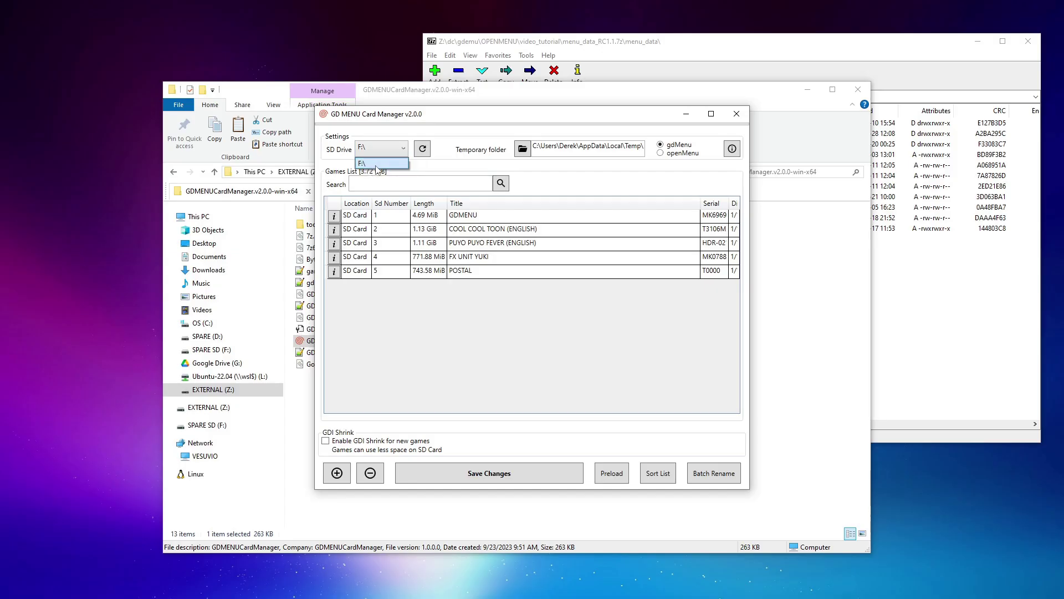
click(458, 138)
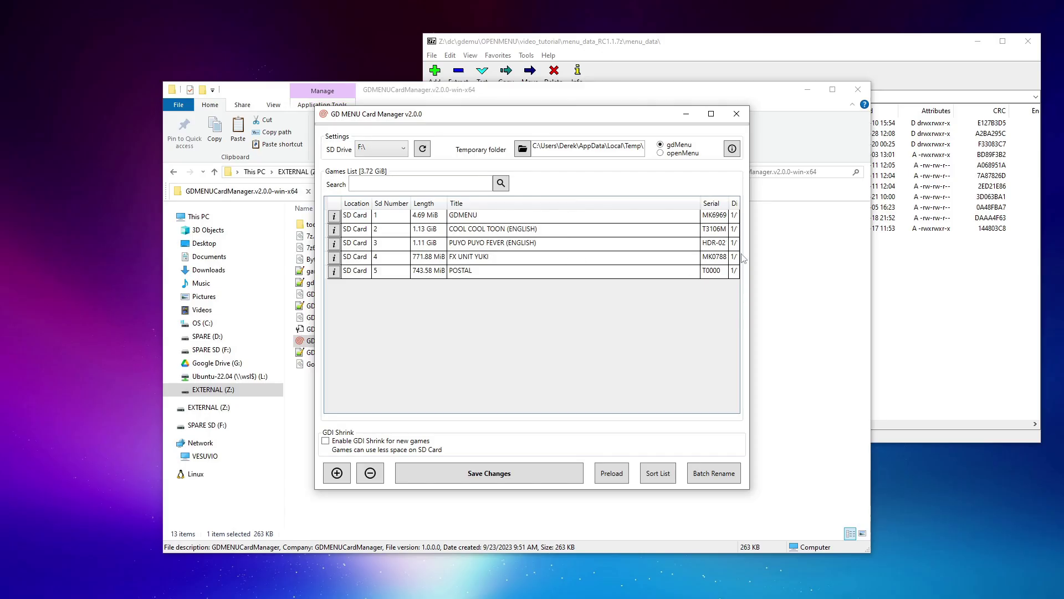
drag(749, 237, 819, 238)
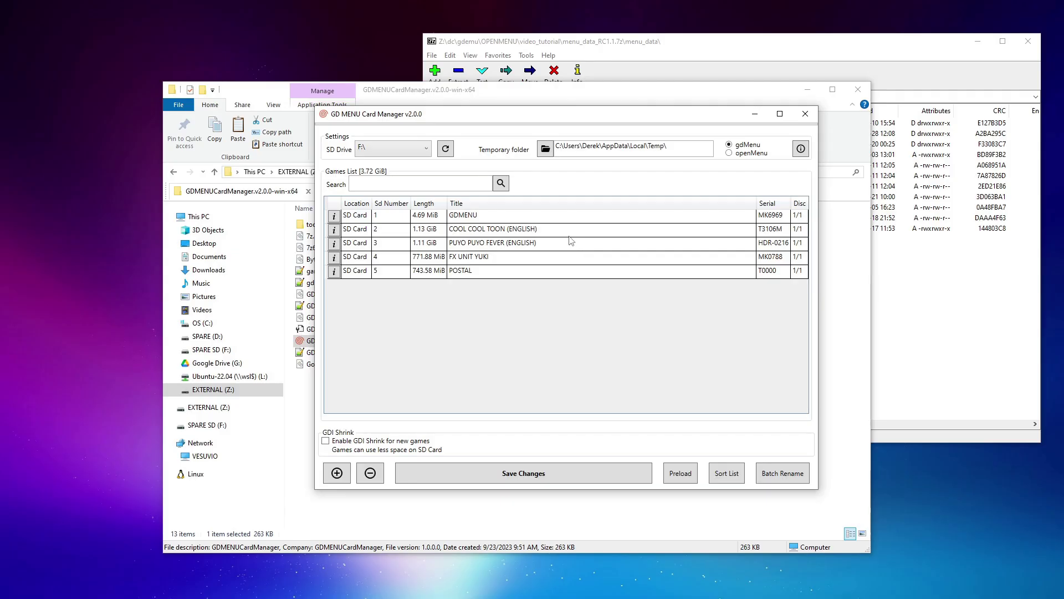
Choose openMenu as the SD card's menu system.
click(746, 155)
Save and confirm writing the changes to F:\, then dismiss the Done! message.
click(550, 479)
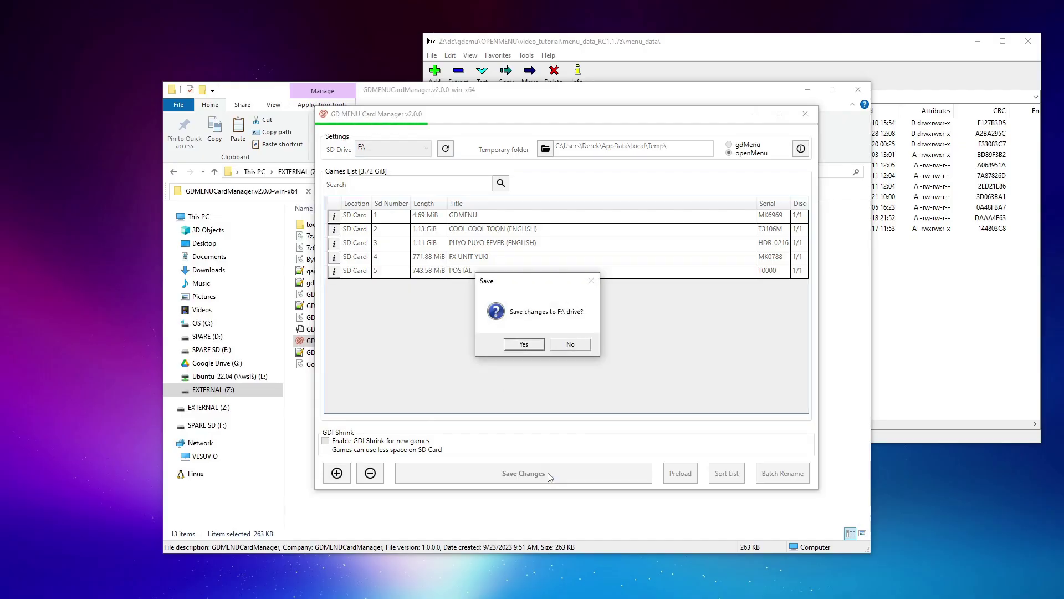
click(524, 345)
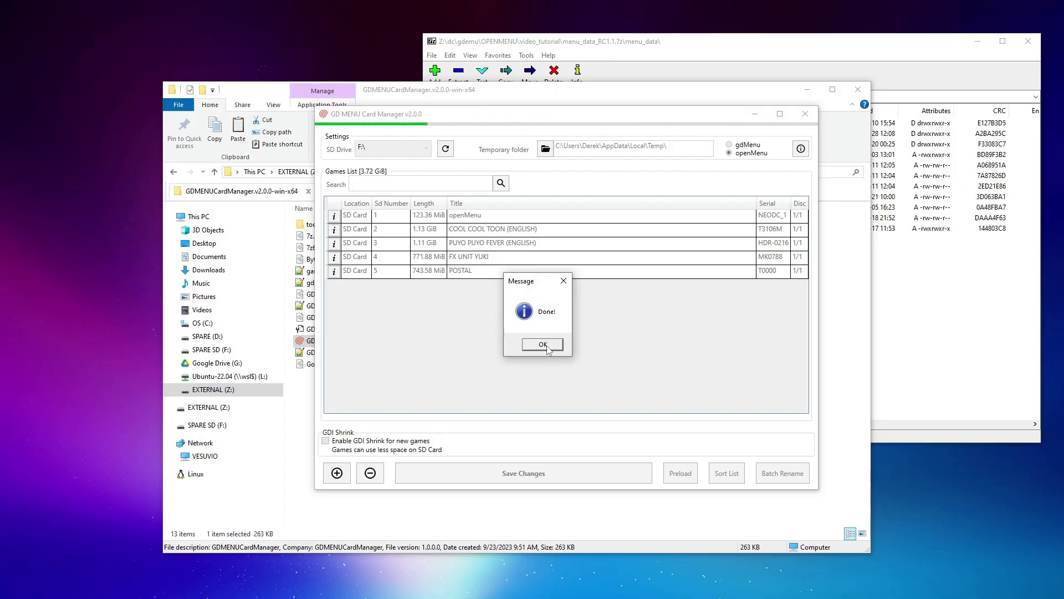
click(547, 345)
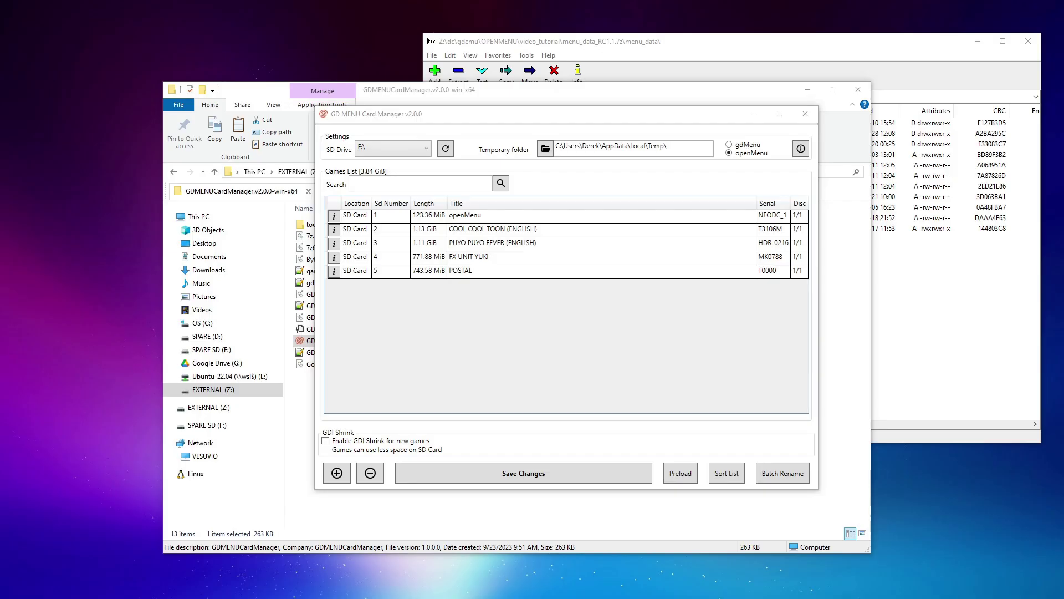
Close GD MENU Card Manager and the 7-Zip File Manager window.
click(805, 113)
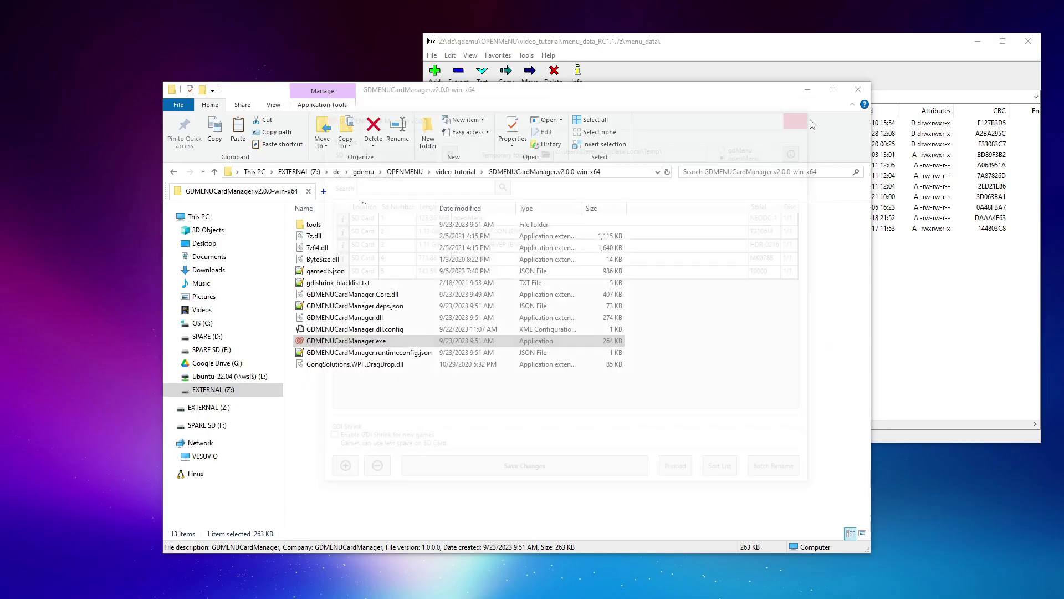
click(1028, 44)
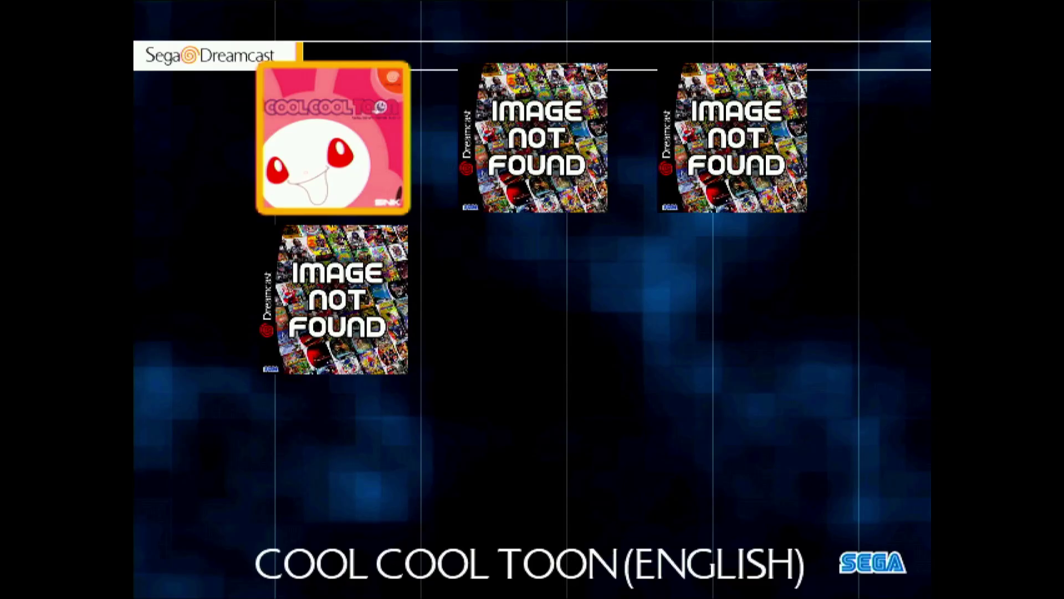
Enlarge the Cool Cool Toon cover in openMenu, then return to the four-game grid.
key(Return)
key(Escape)
key(Escape)
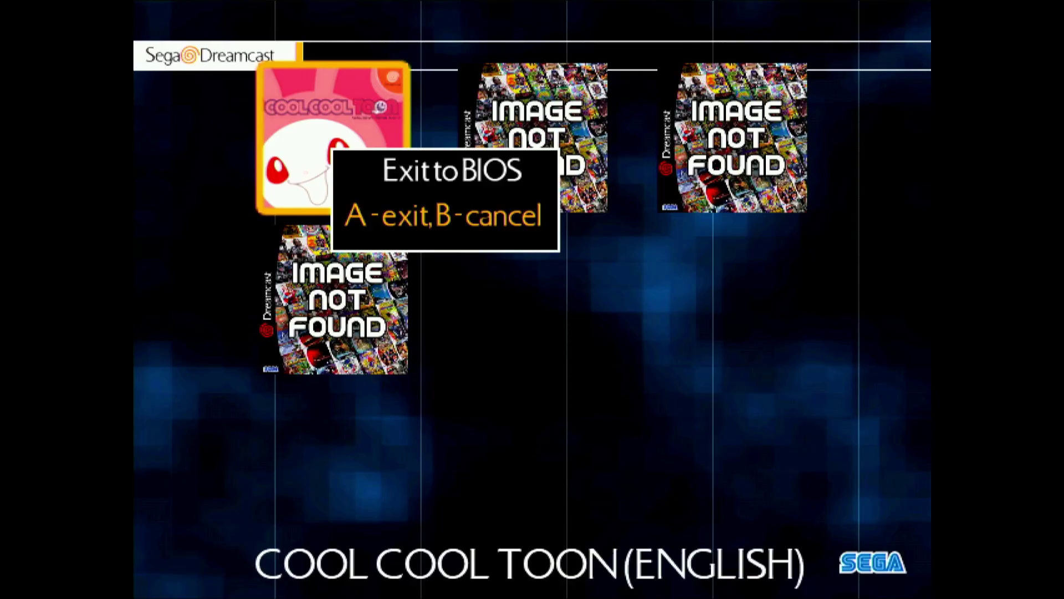
Cancel the Exit to BIOS and Run CodeBreaker prompts, then move right to Puyo Puyo Fever.
key(Escape)
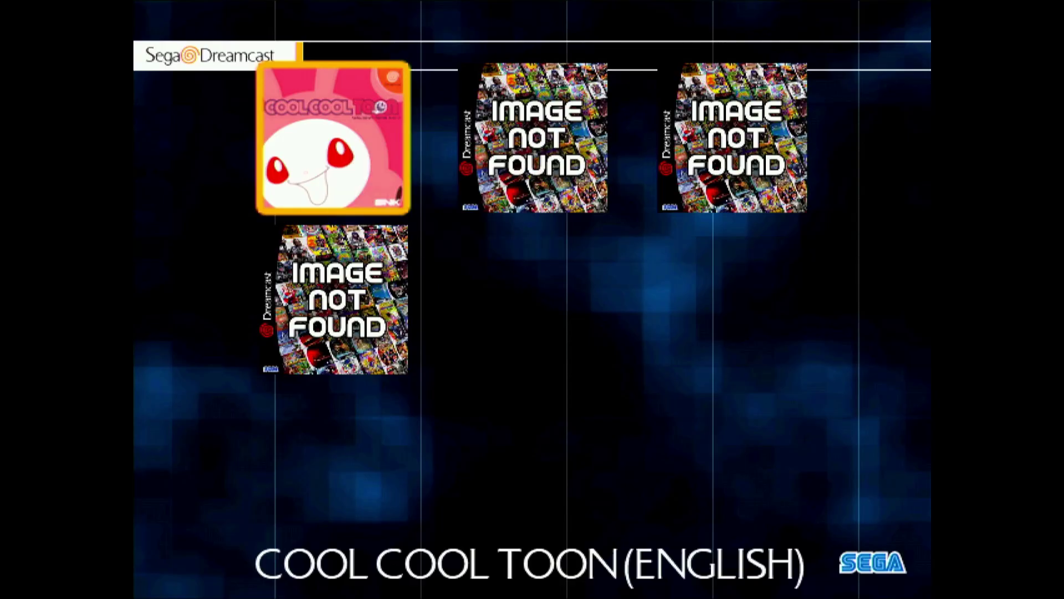
key(y)
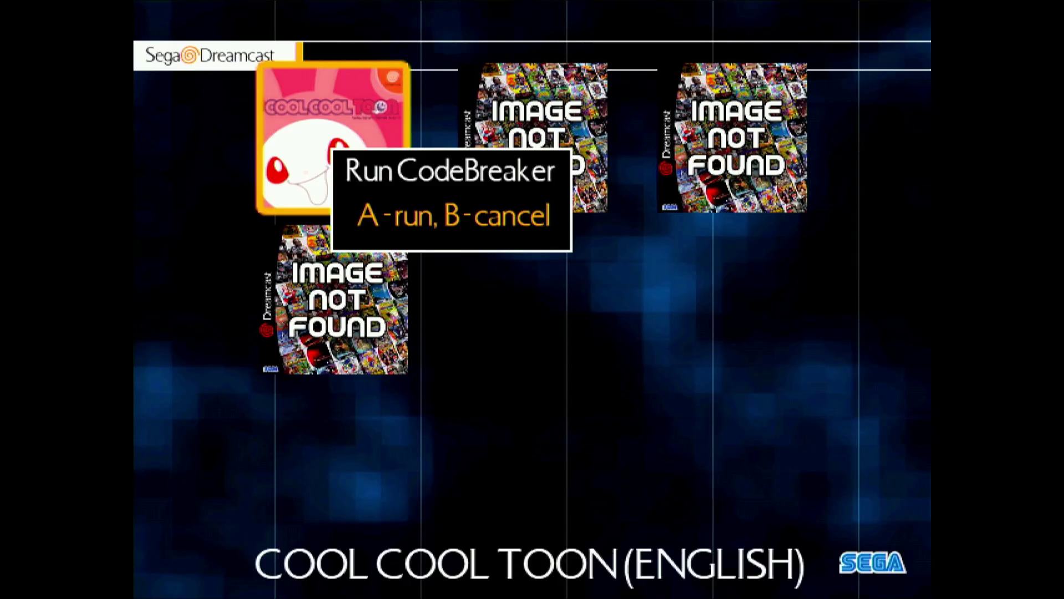
key(Escape)
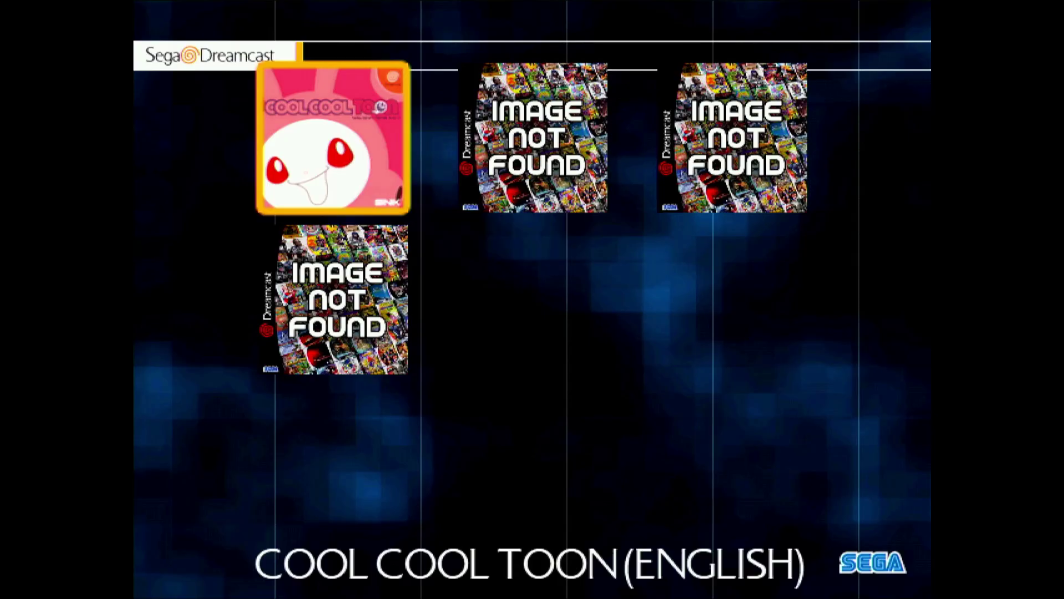
key(Right)
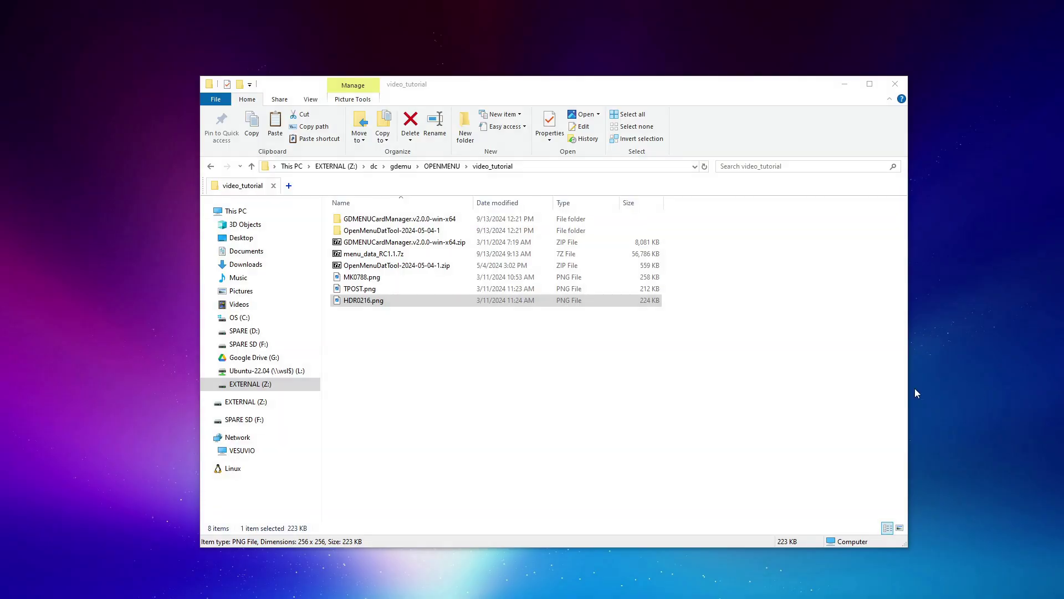
Launch GDMENUCardManager.exe, widen and reposition its window, and widen the Serial column.
double_click(393, 220)
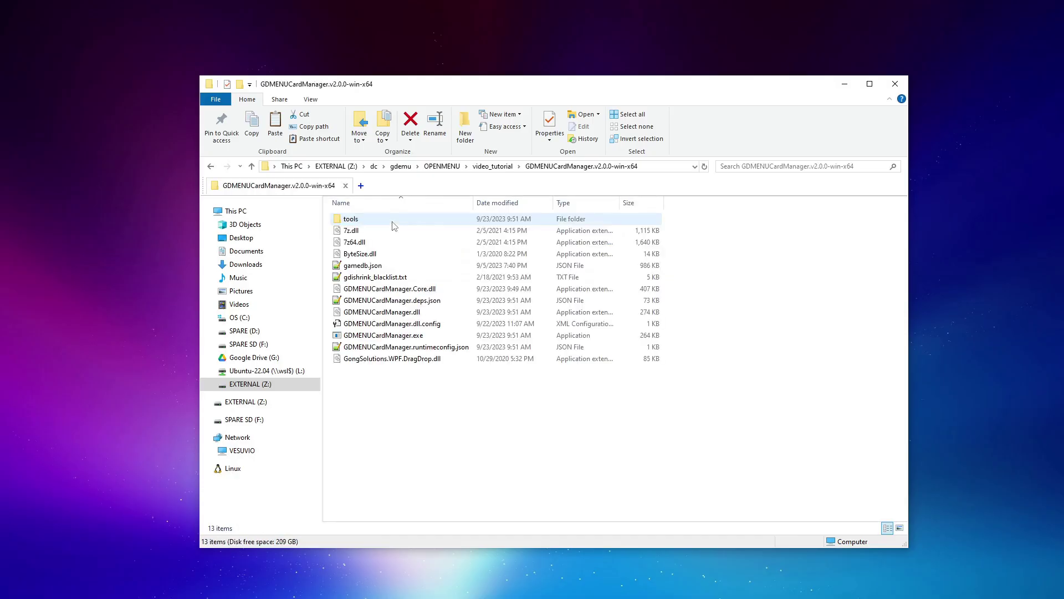
click(380, 339)
double_click(380, 339)
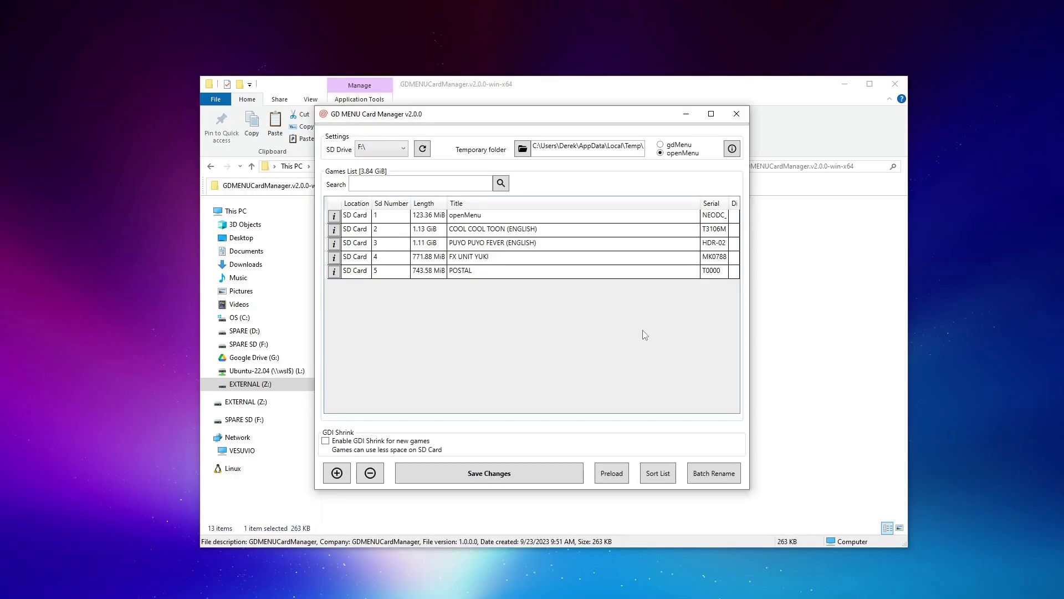
drag(751, 204, 813, 205)
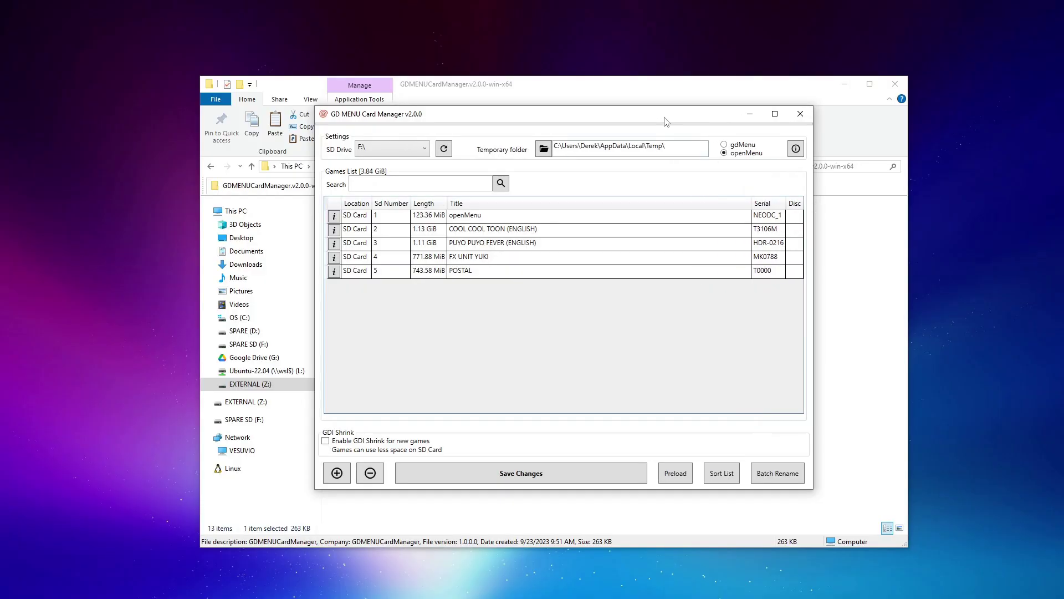
drag(665, 121, 465, 126)
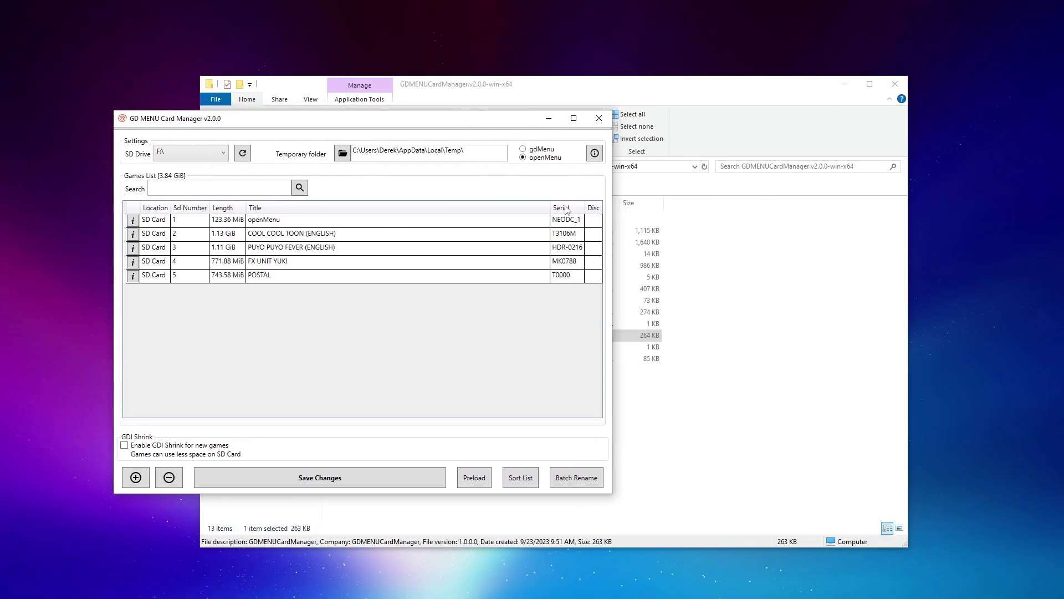
drag(585, 209, 599, 213)
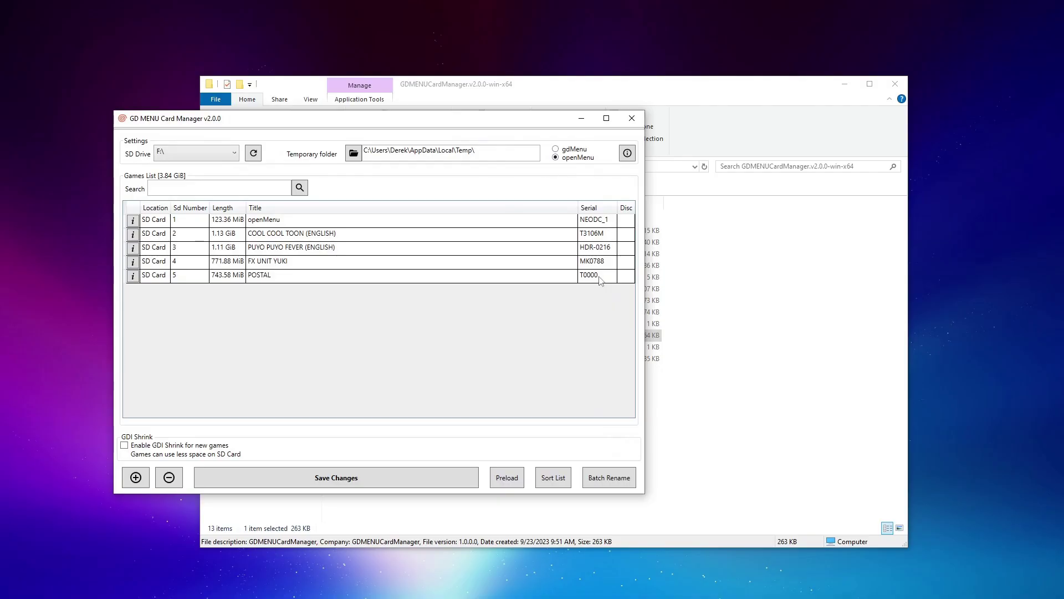
Launch openMenu DAT Tools (WpfApp.exe) from the OpenMenuDatTool-2024-05-04-1 folder.
click(651, 93)
drag(651, 93, 736, 89)
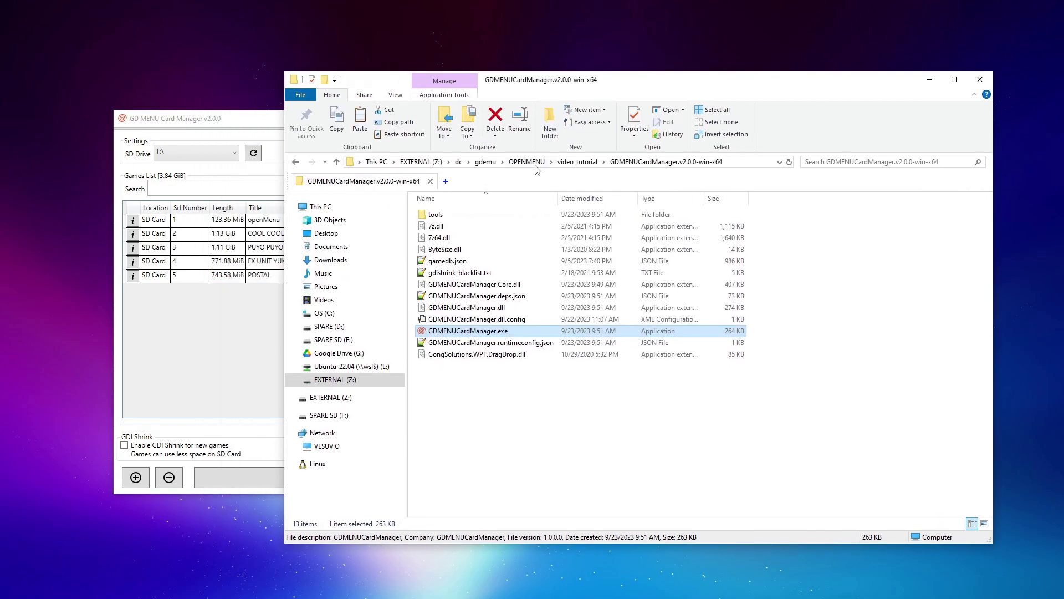
click(583, 163)
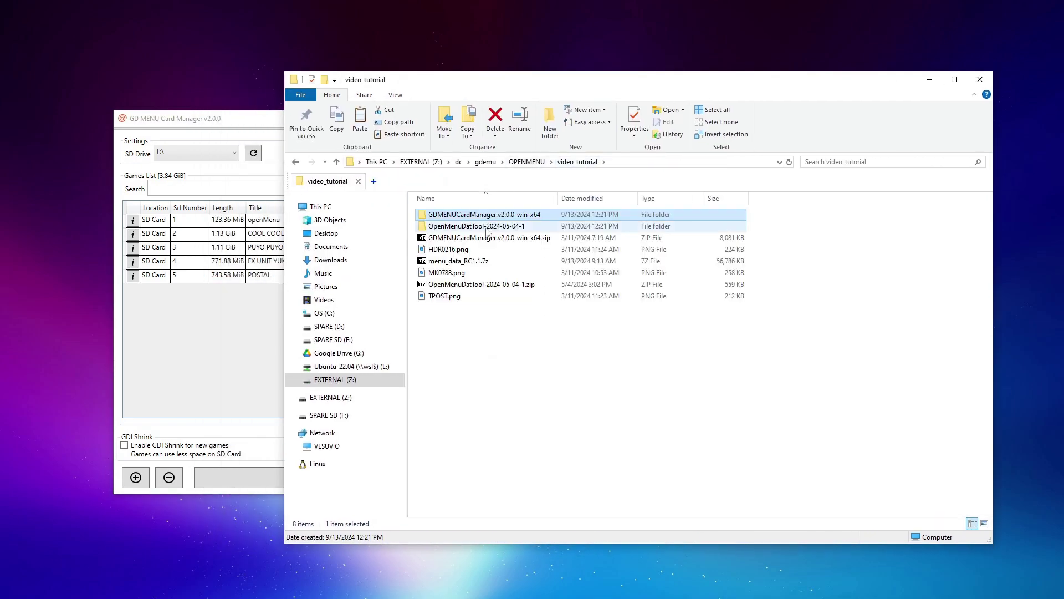
double_click(487, 233)
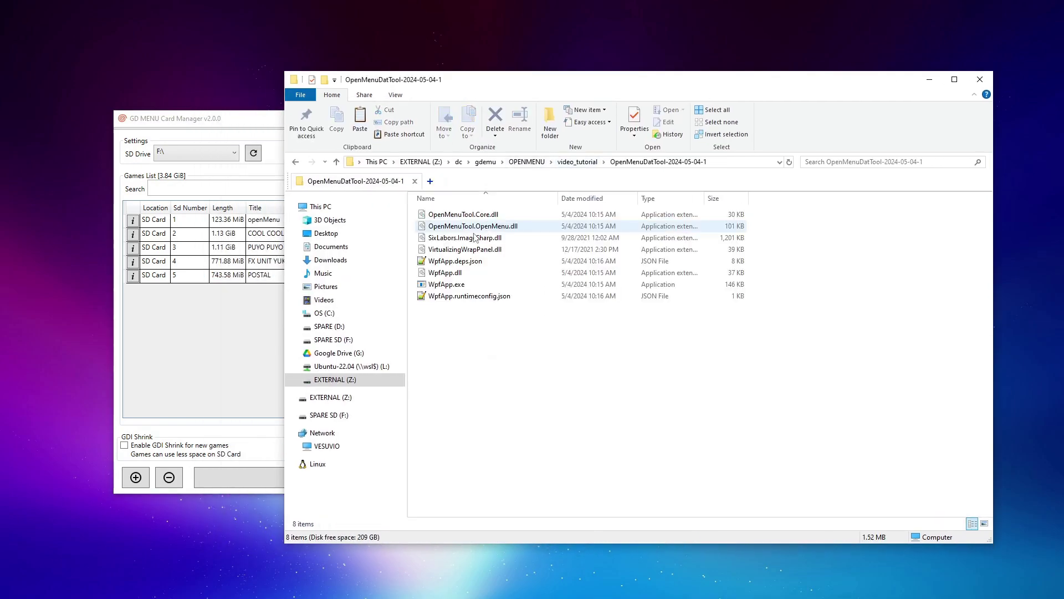
click(456, 286)
double_click(456, 286)
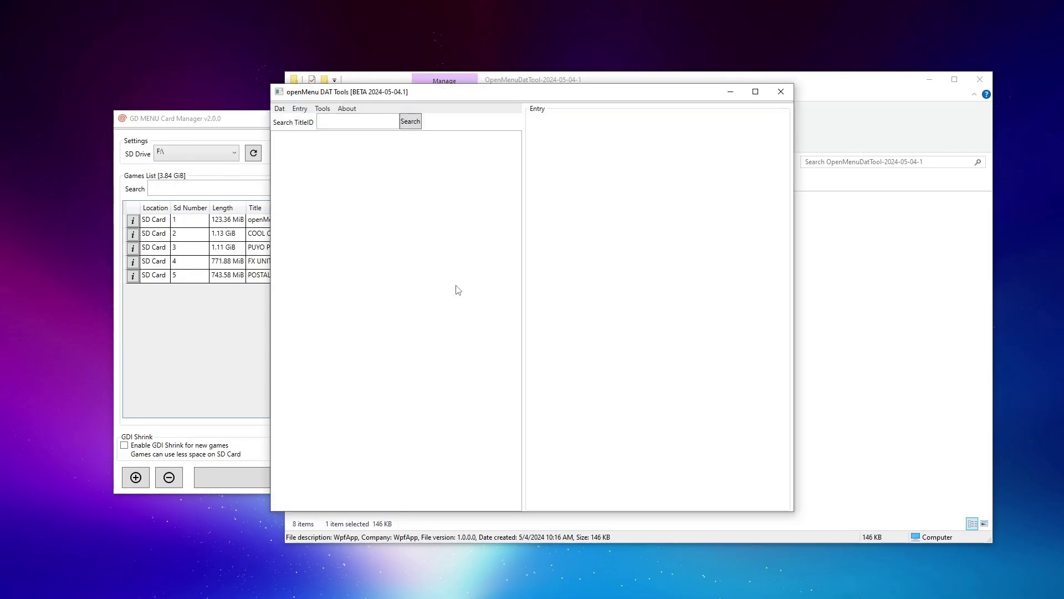
drag(514, 97, 559, 46)
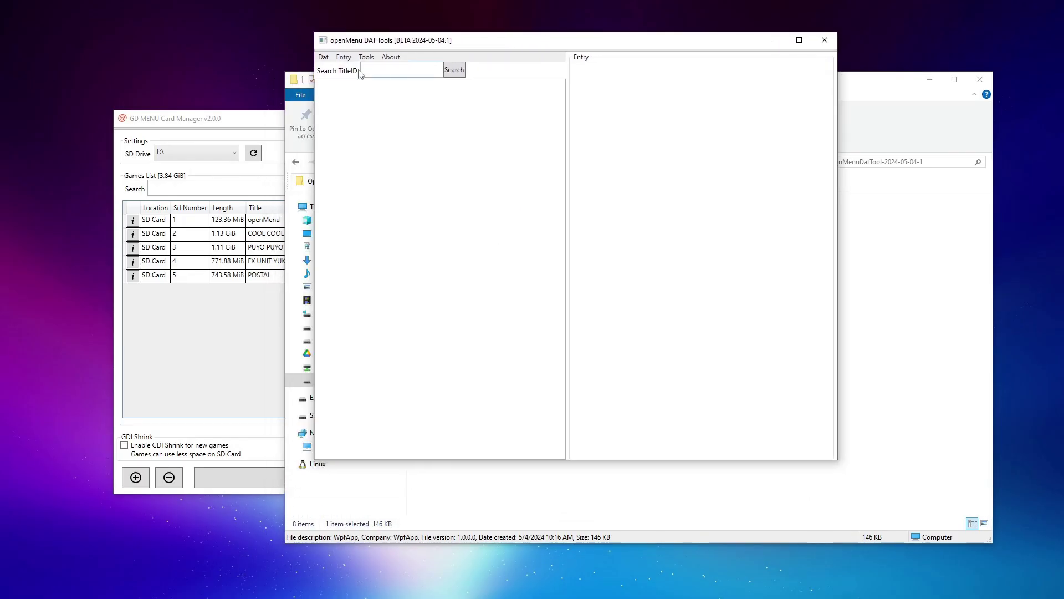
Choose to load DATs from a folder and browse Explorer to GDMENUCardManager's tools\openMenu\menu_data.
click(324, 57)
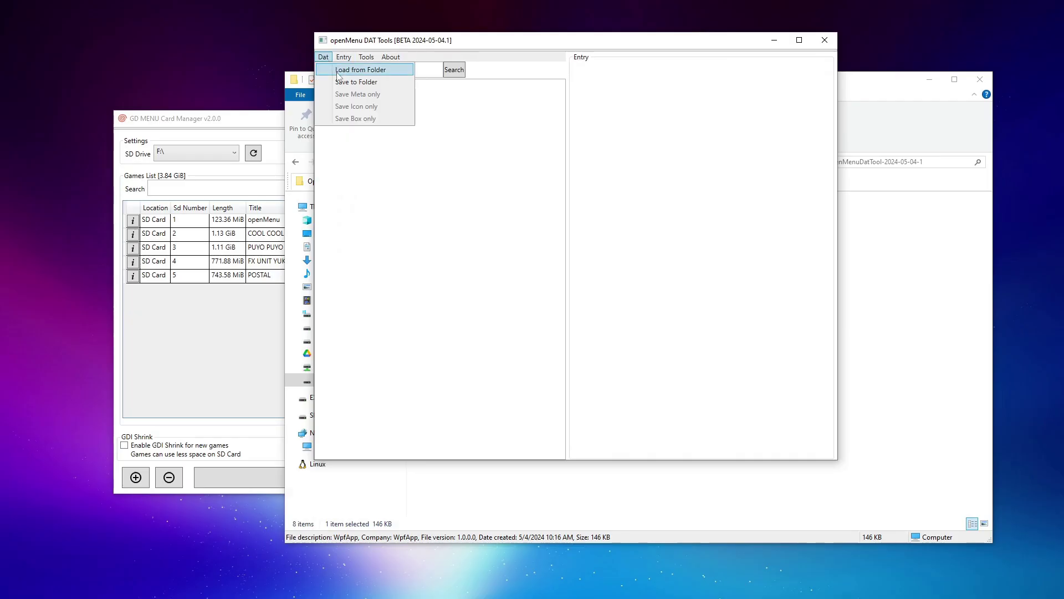
click(340, 71)
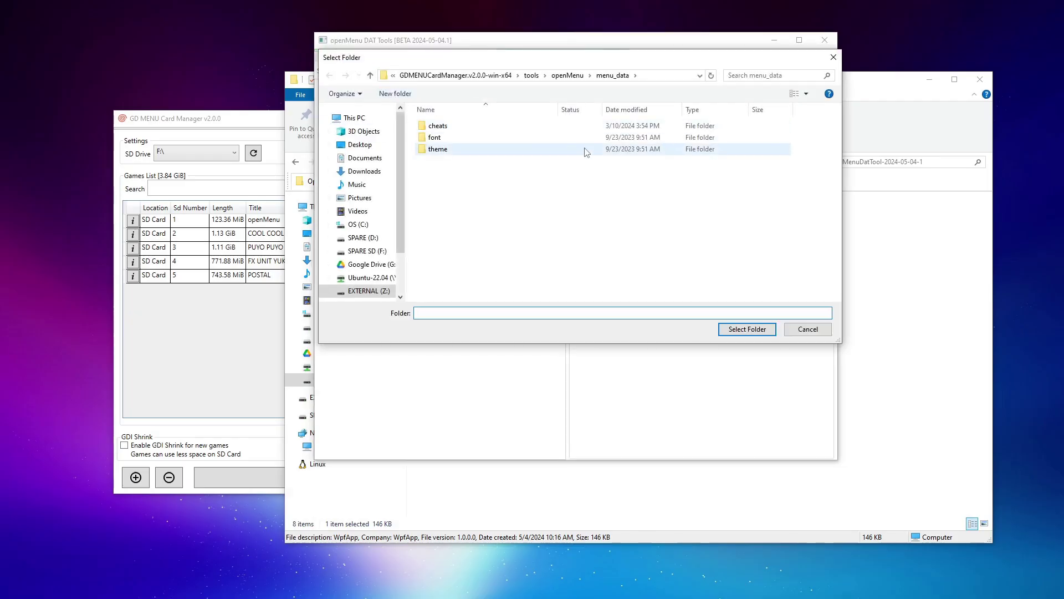
click(886, 138)
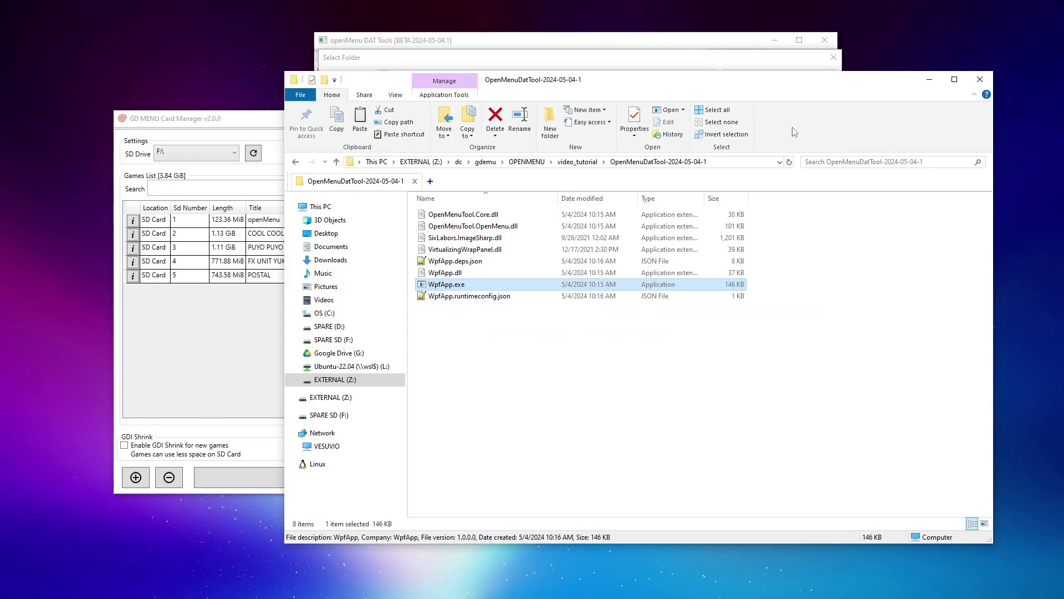
click(579, 162)
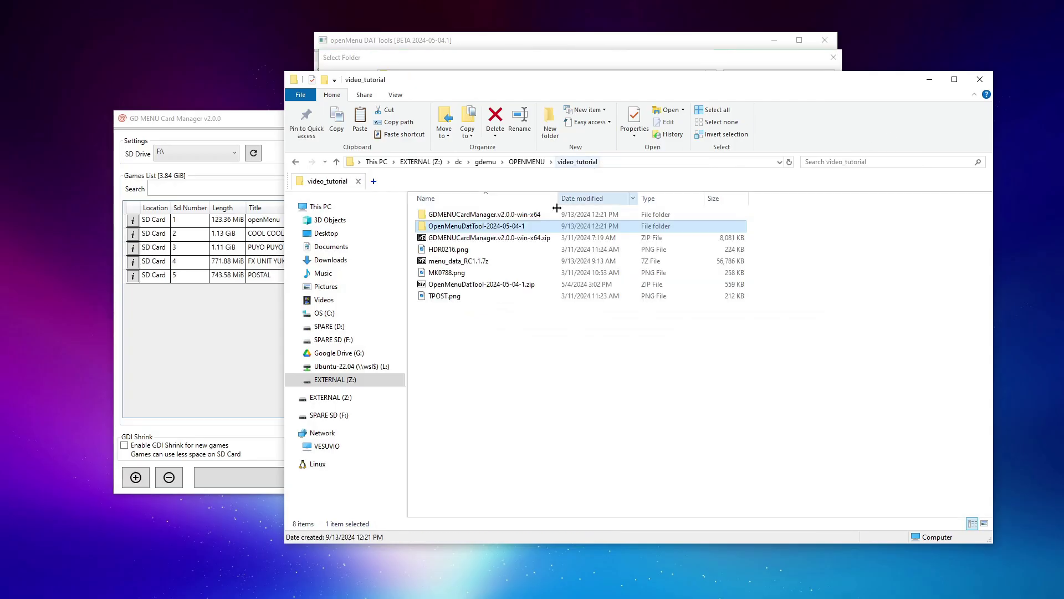
double_click(513, 215)
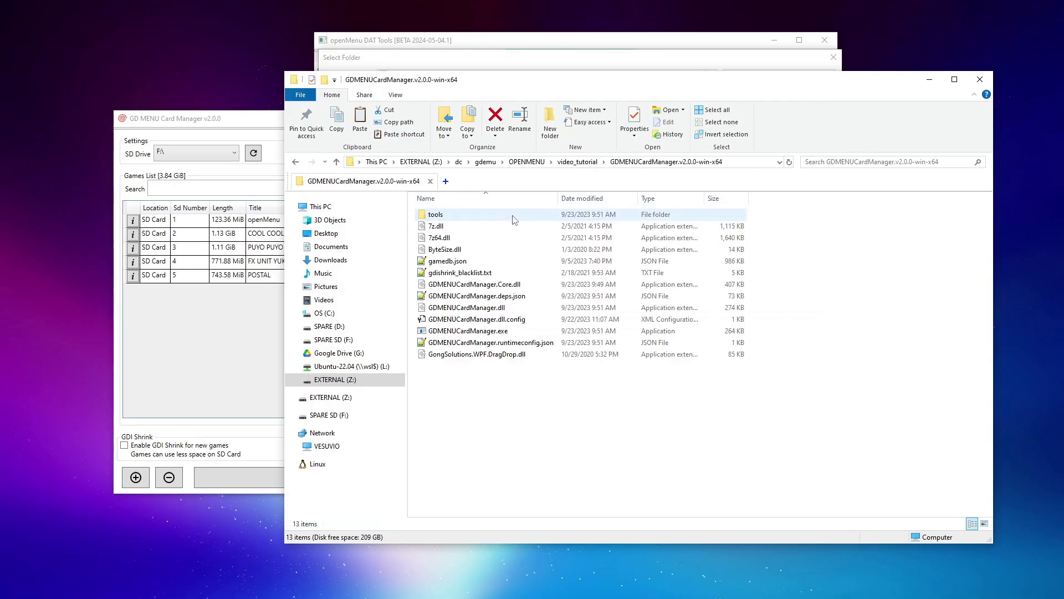
double_click(435, 215)
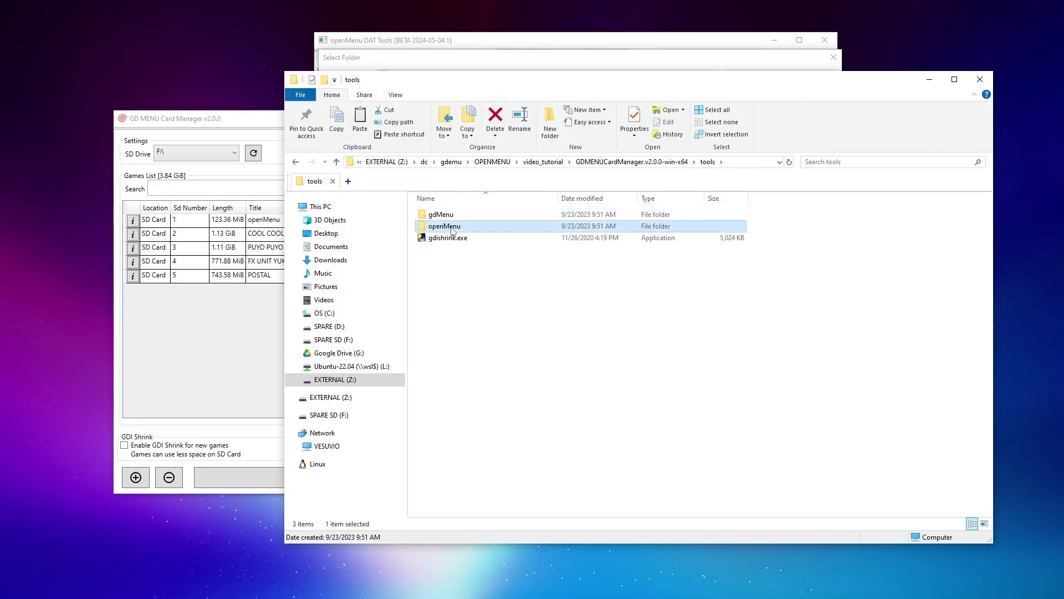
double_click(452, 225)
double_click(467, 216)
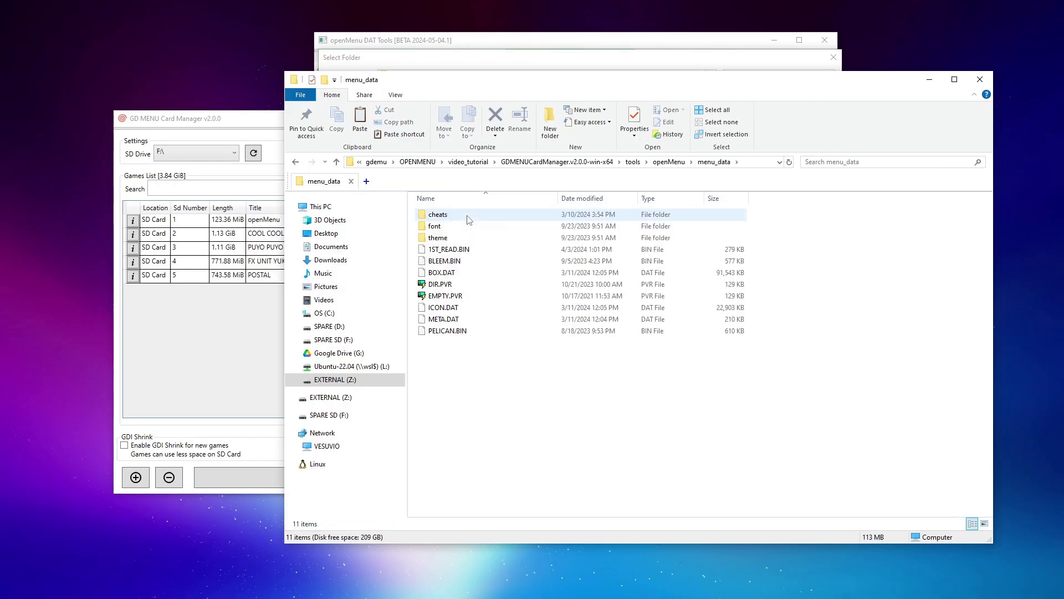
Copy the menu_data path into the Select Folder dialog and load that folder.
click(757, 161)
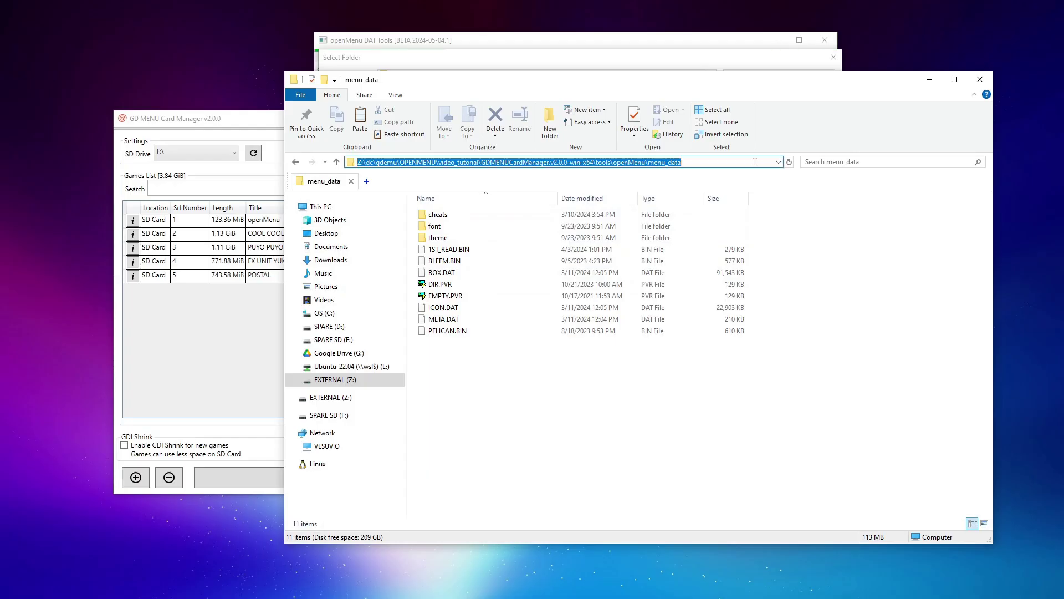
right_click(669, 163)
click(703, 203)
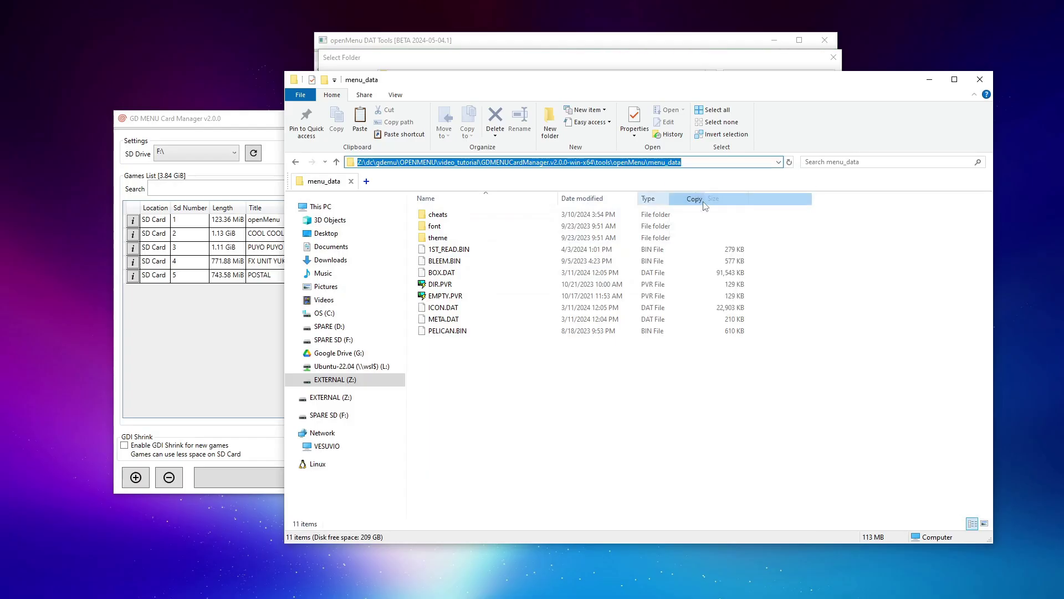
click(612, 64)
key(ctrl+v)
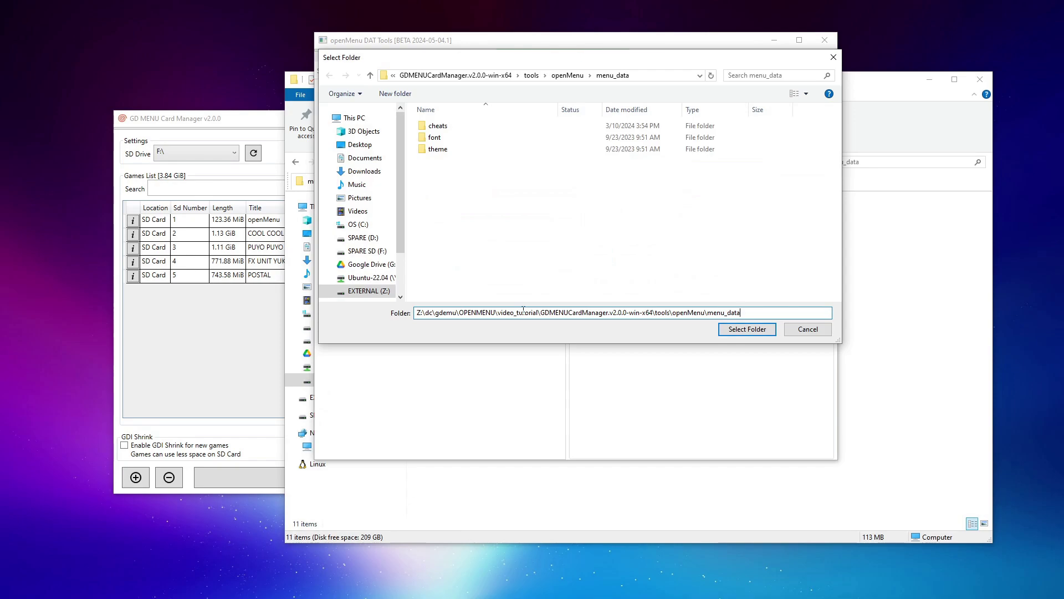
key(Return)
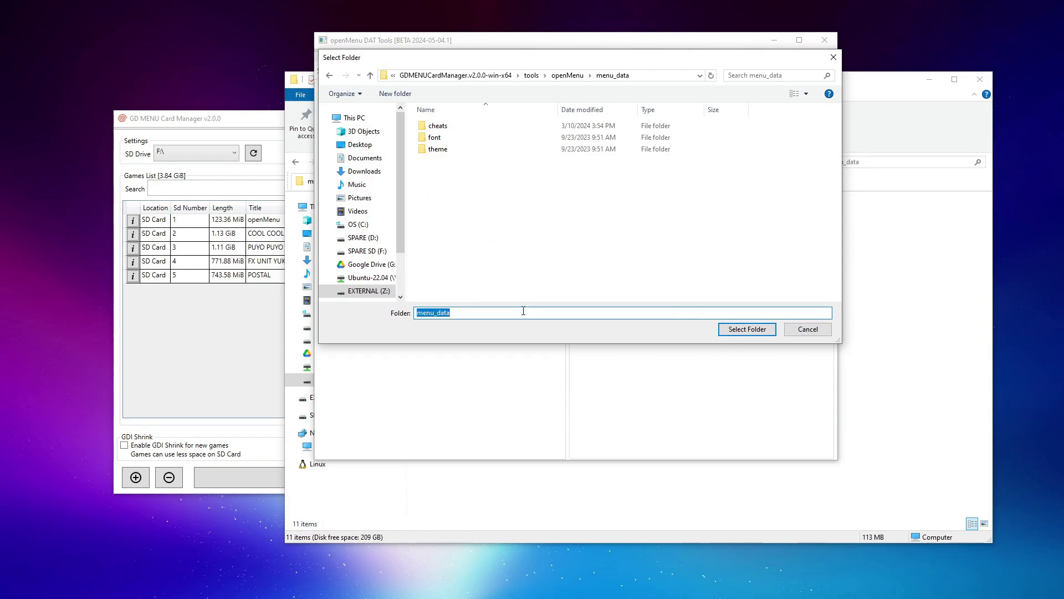
click(735, 332)
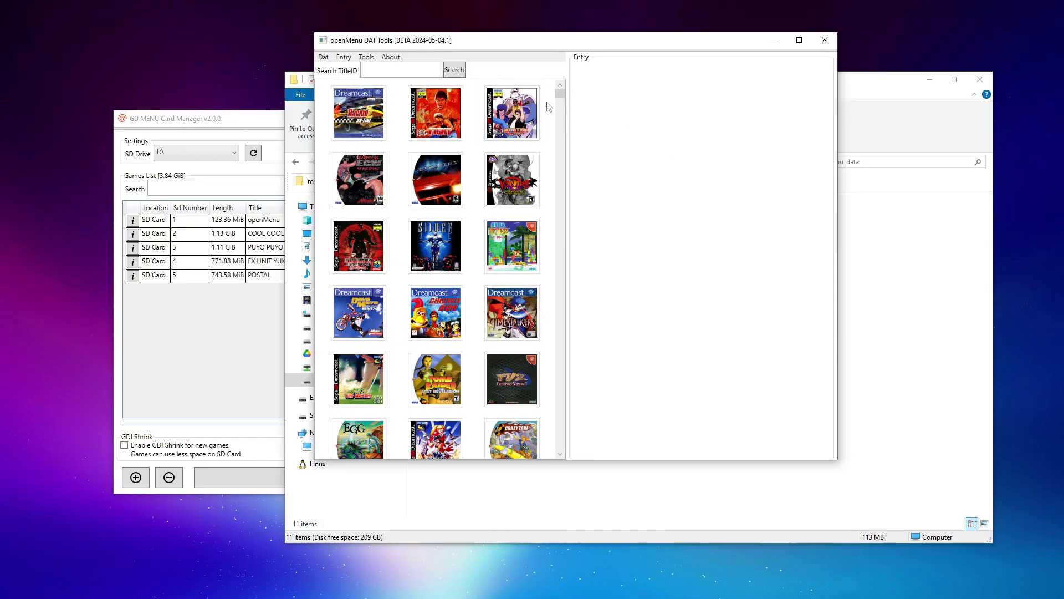
View the Vampire Chronicle, Sega Tetris and Chicken Run (T36814D) entries in the cover grid.
click(528, 120)
click(518, 197)
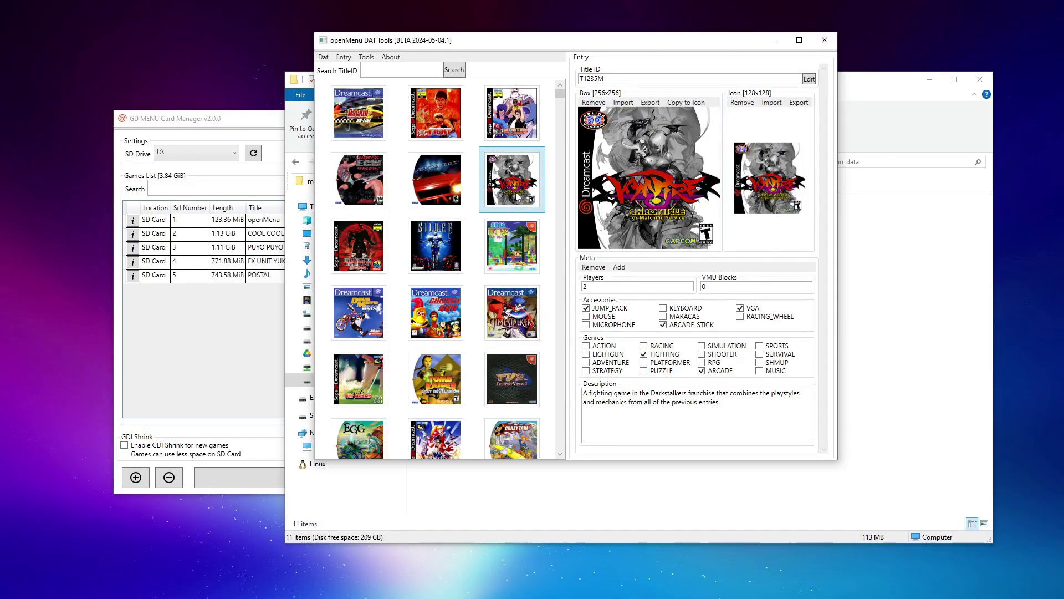
click(494, 244)
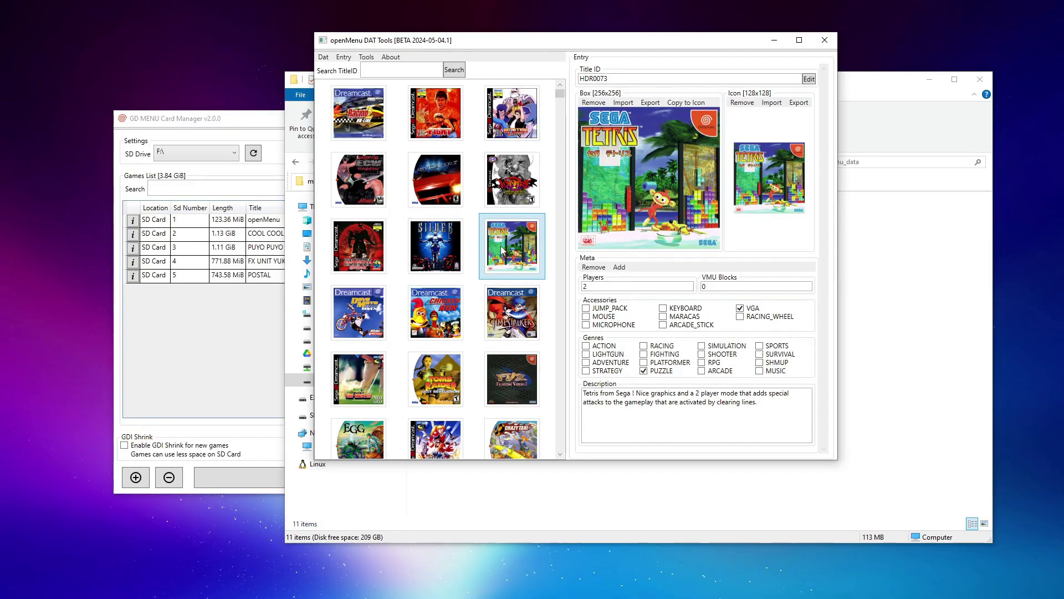
click(450, 306)
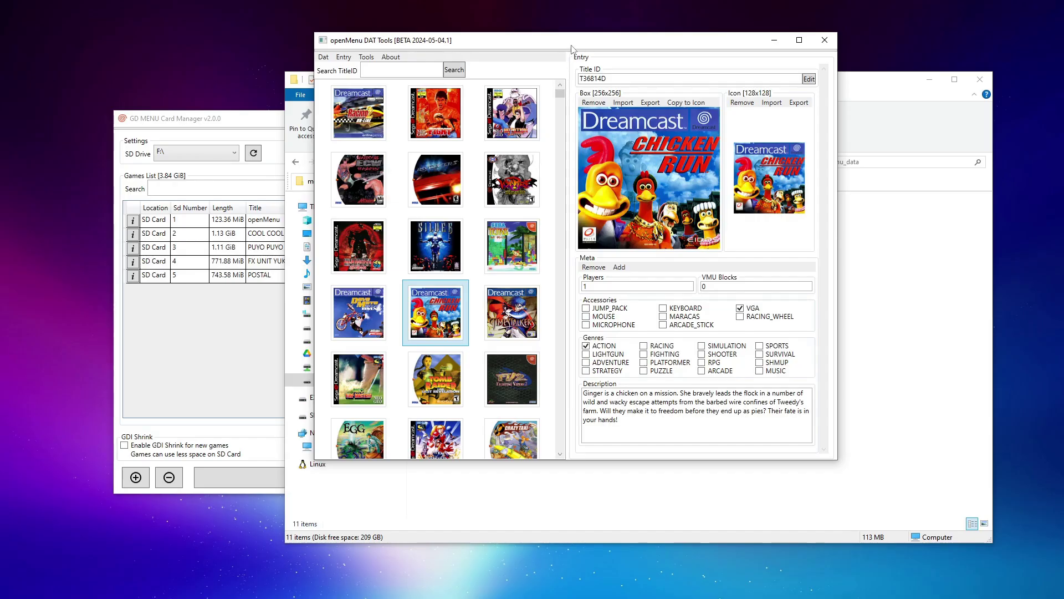
drag(574, 48, 641, 44)
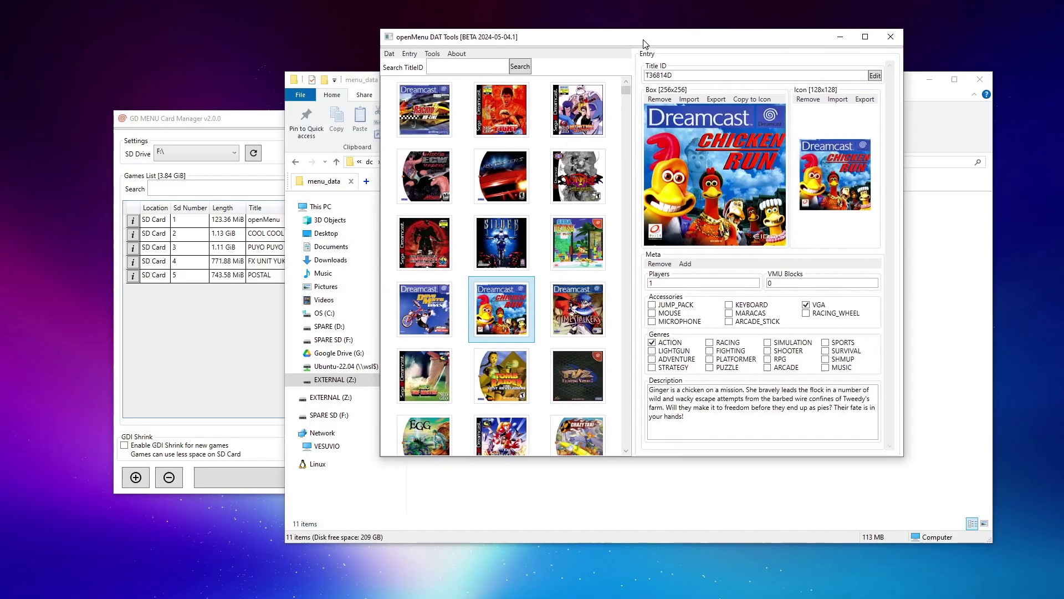
Copy Cool Cool Toon's serial T3106M from the card manager and search DAT Tools for it.
click(258, 118)
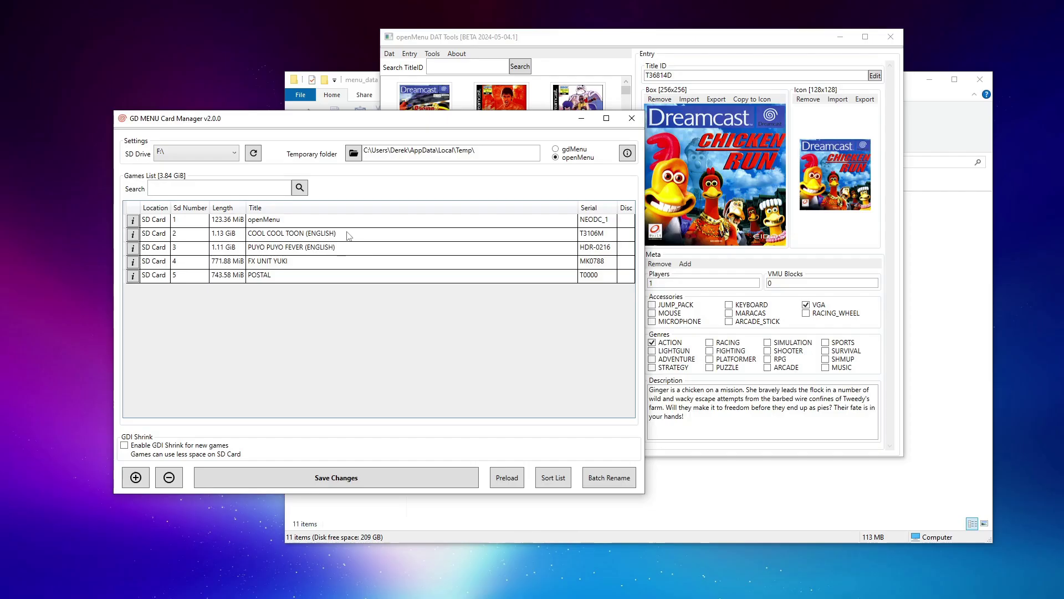
click(591, 234)
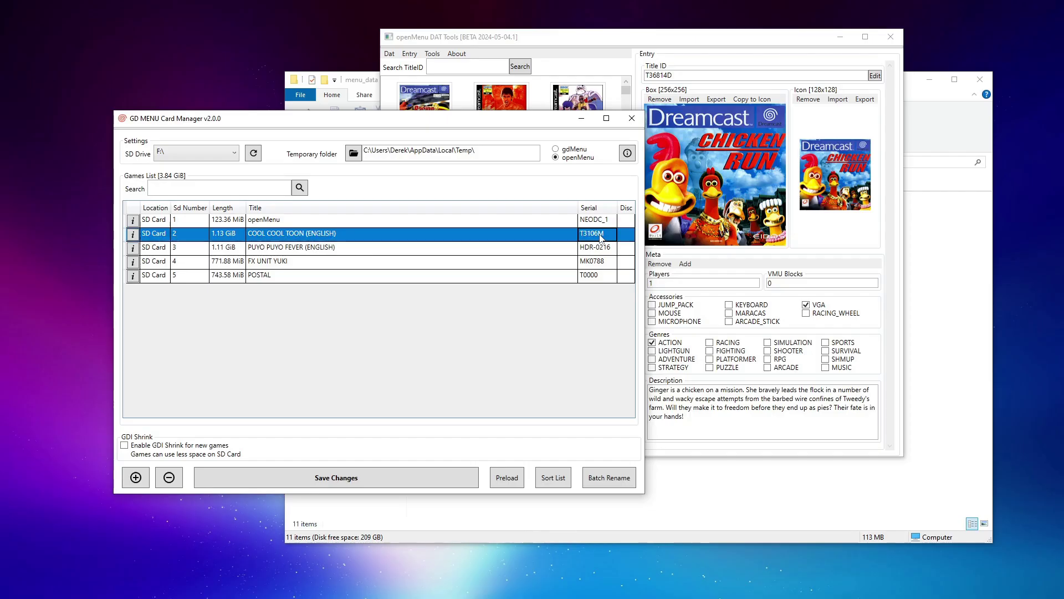
click(590, 234)
key(ctrl+c)
click(481, 66)
key(ctrl+v)
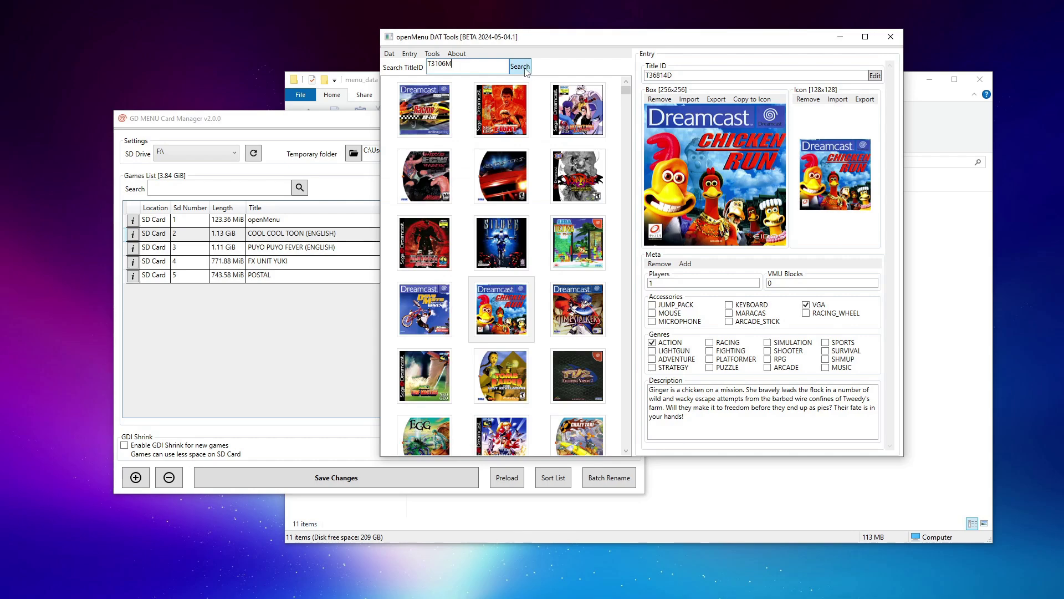
click(525, 67)
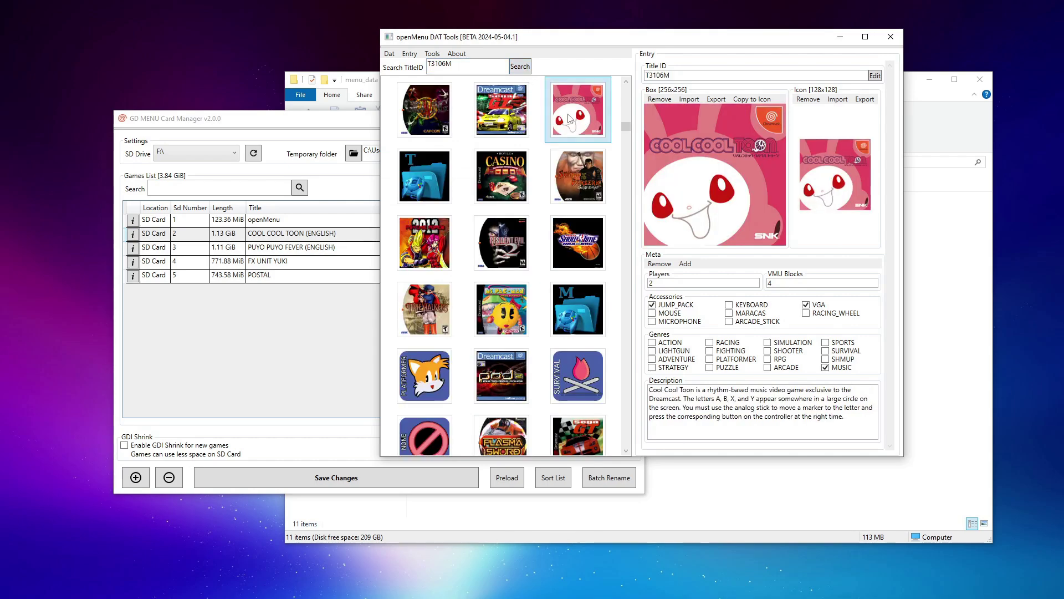
Search for Puyo Puyo Fever's serial as HDR0216 without the hyphen, then check FX Unit Yuki's MK0788.
click(353, 126)
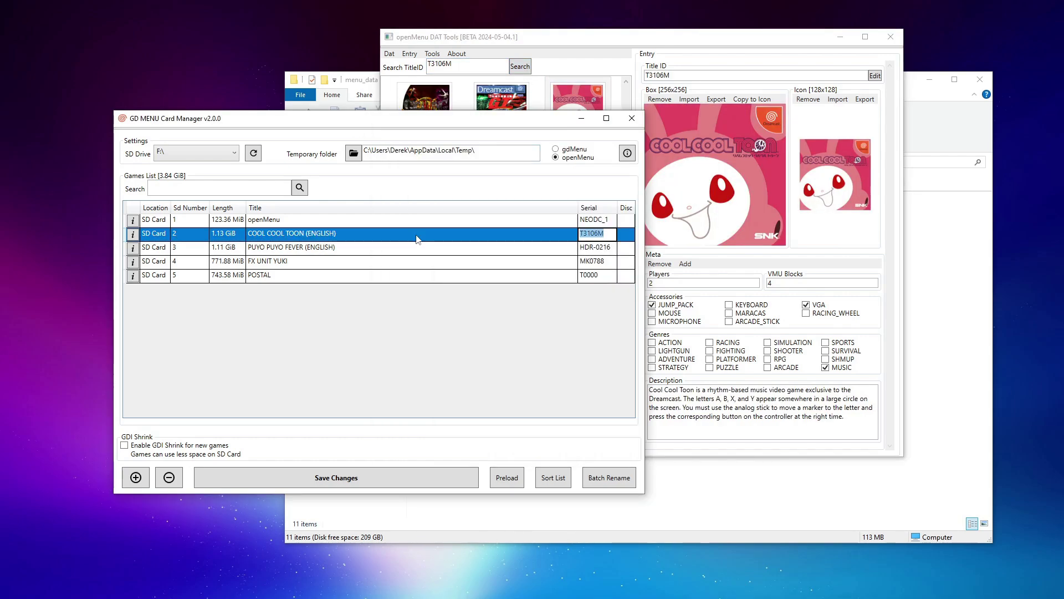
click(601, 246)
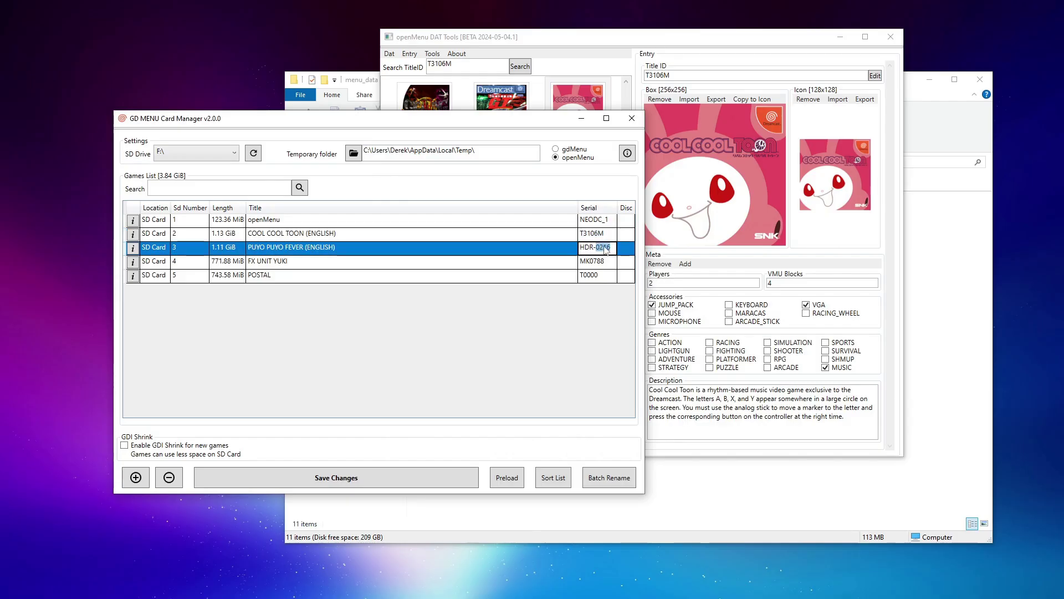
click(610, 247)
click(486, 78)
double_click(479, 67)
key(ctrl+v)
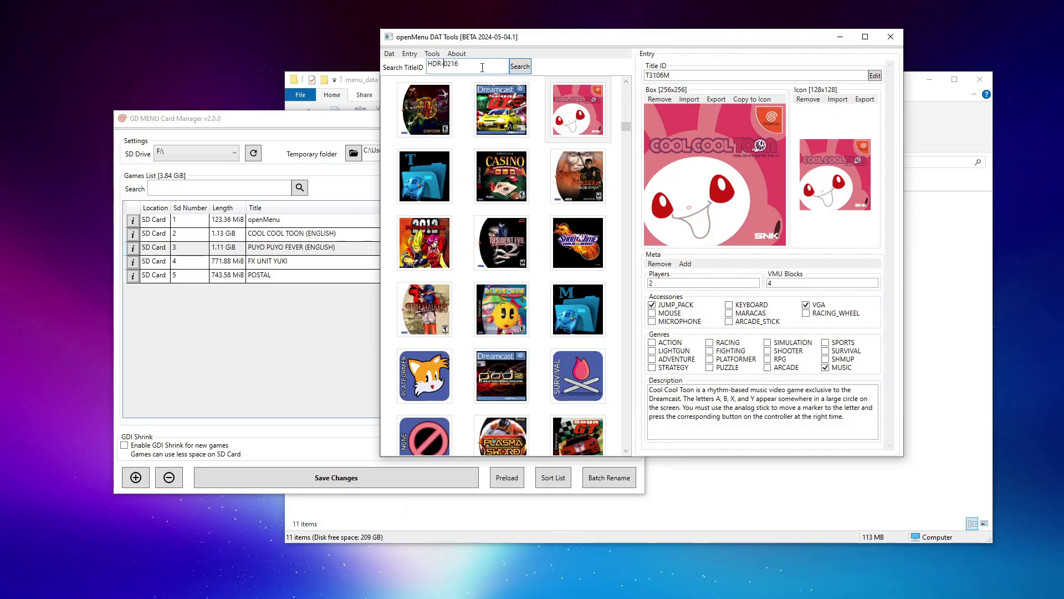
key(Left)
key(Left)
key(Left)
key(Left)
key(BackSpace)
click(524, 72)
key(alt+Tab)
click(601, 262)
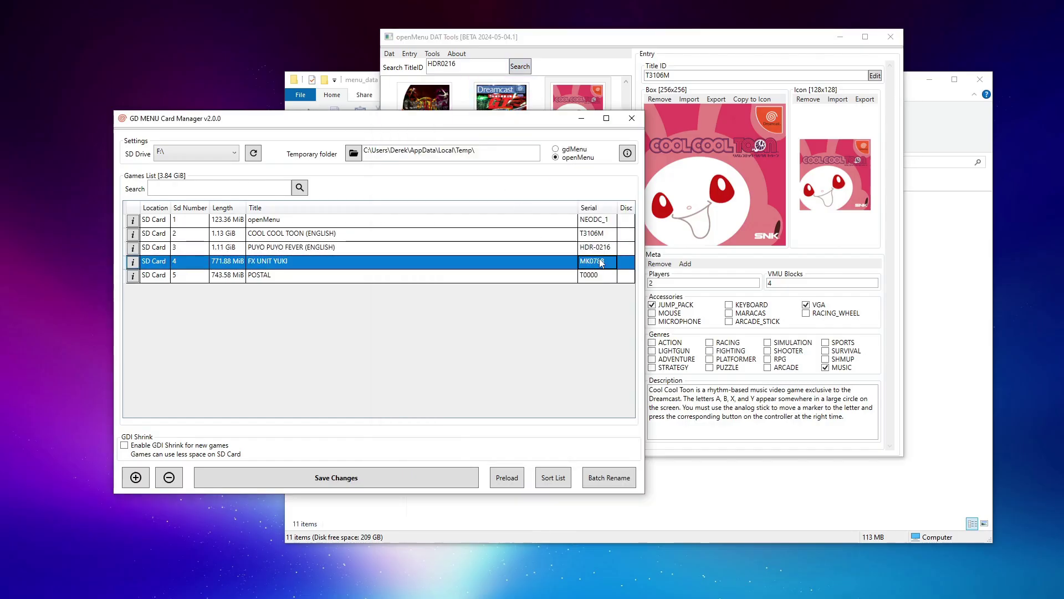
Check Postal's serial T0000, then reselect Puyo Puyo Fever in the card manager.
click(597, 277)
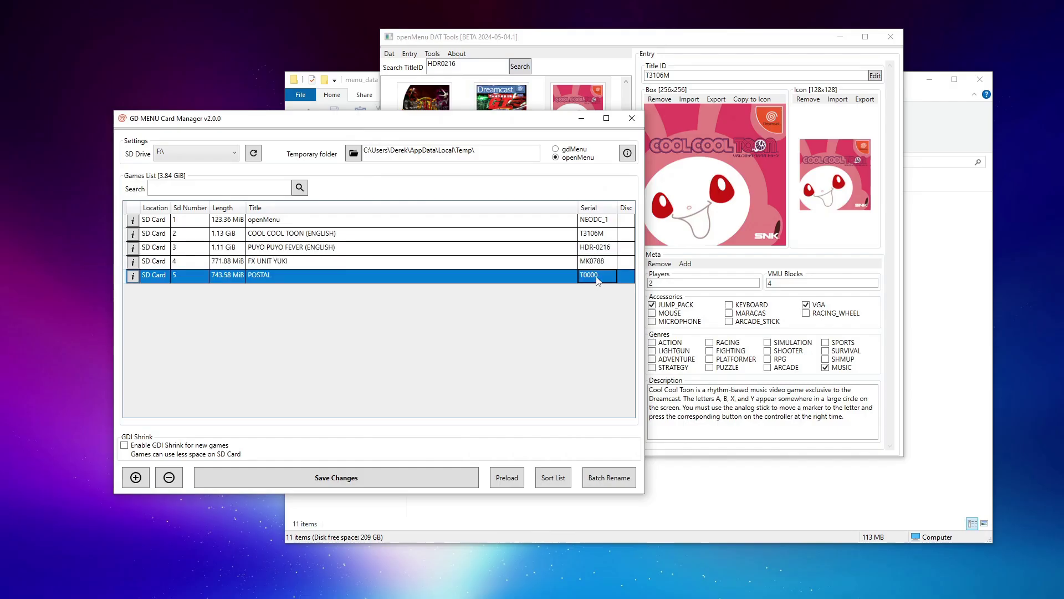
click(607, 250)
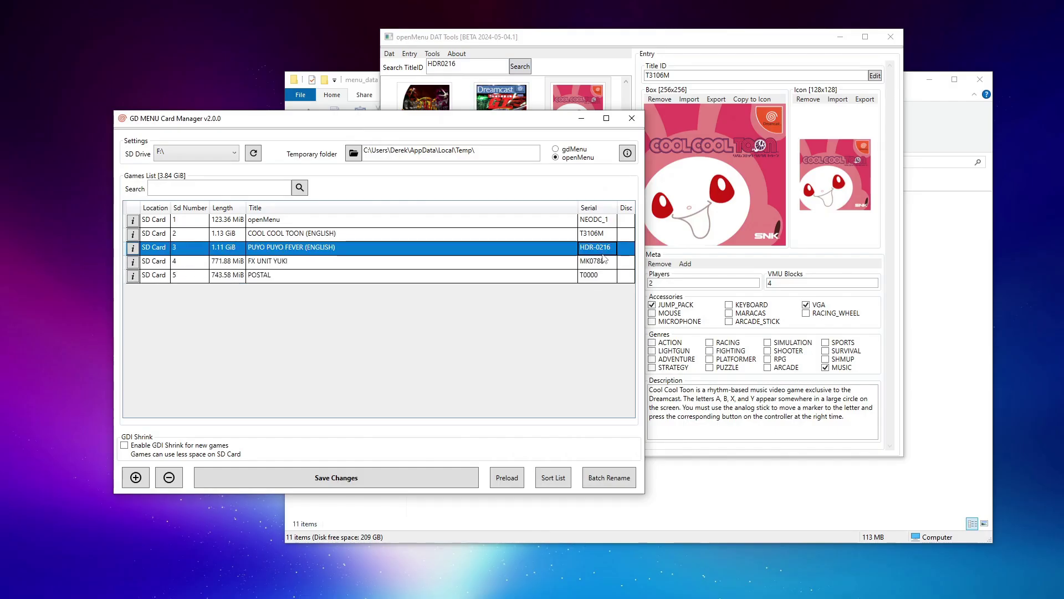
click(602, 40)
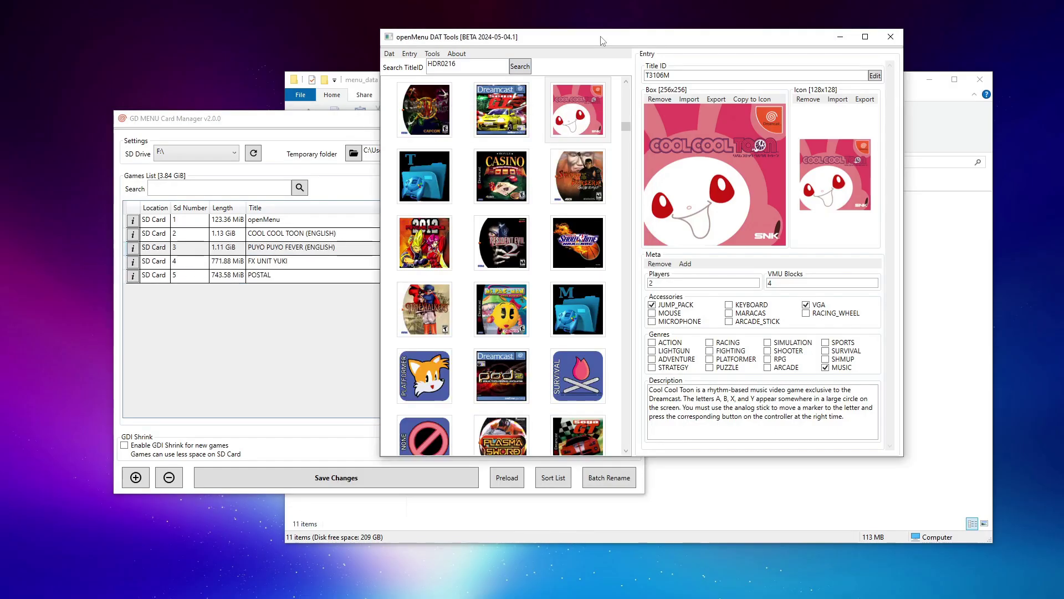
Add a new DAT entry with Title ID HDR0216, copied from Puyo Puyo Fever's serial minus the hyphen.
click(409, 54)
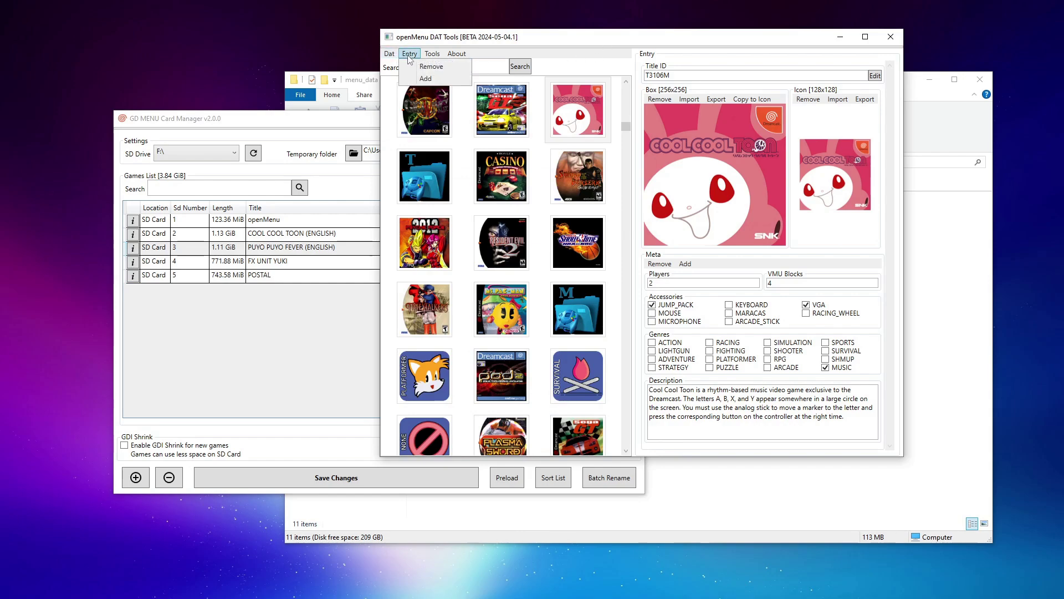
click(427, 78)
click(365, 120)
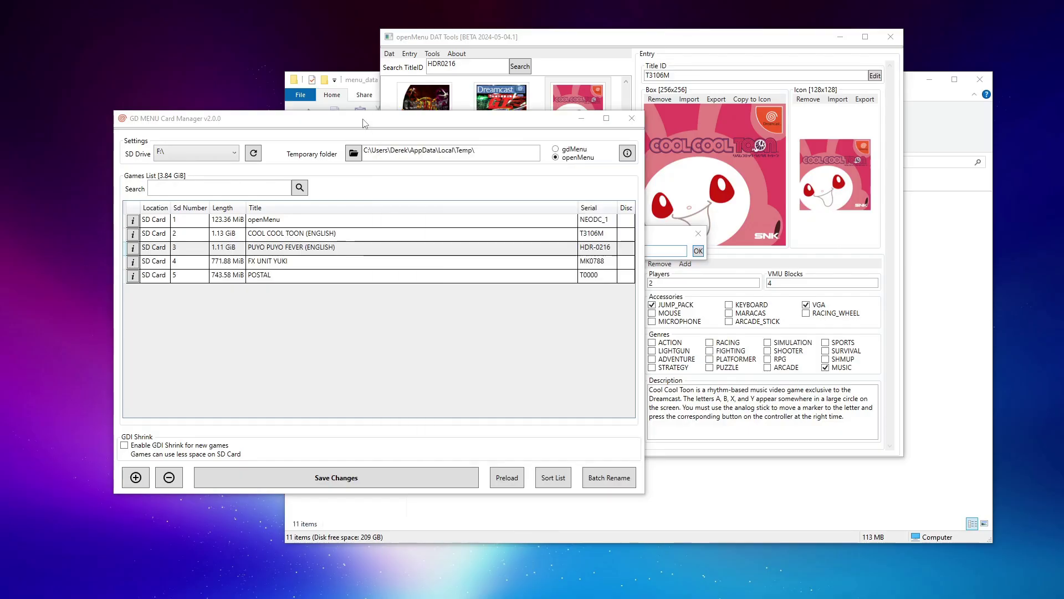
click(606, 247)
drag(614, 247, 580, 251)
key(ctrl+c)
click(664, 250)
key(ctrl+v)
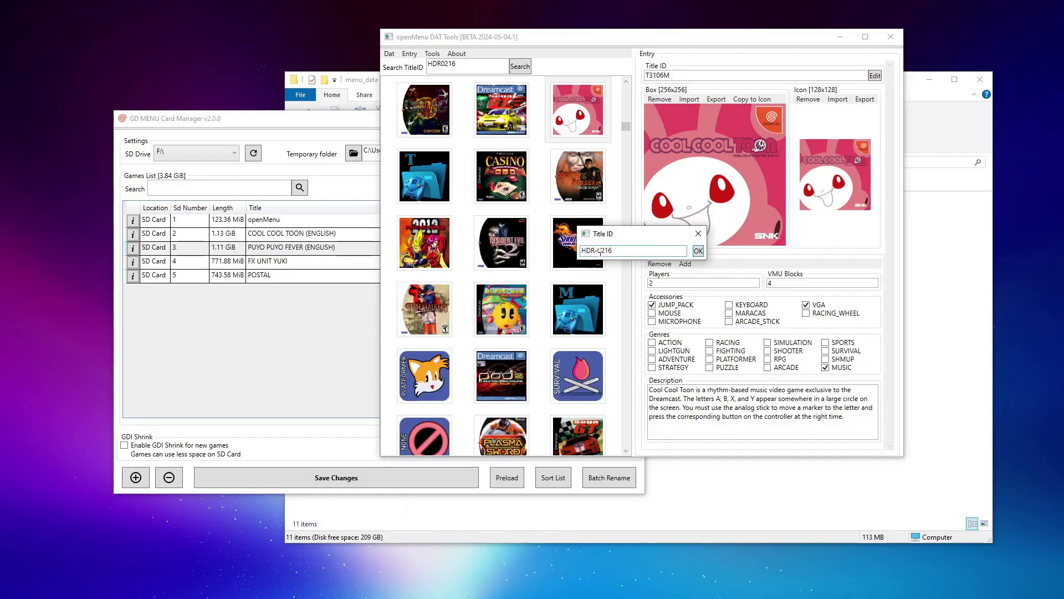
key(BackSpace)
click(698, 251)
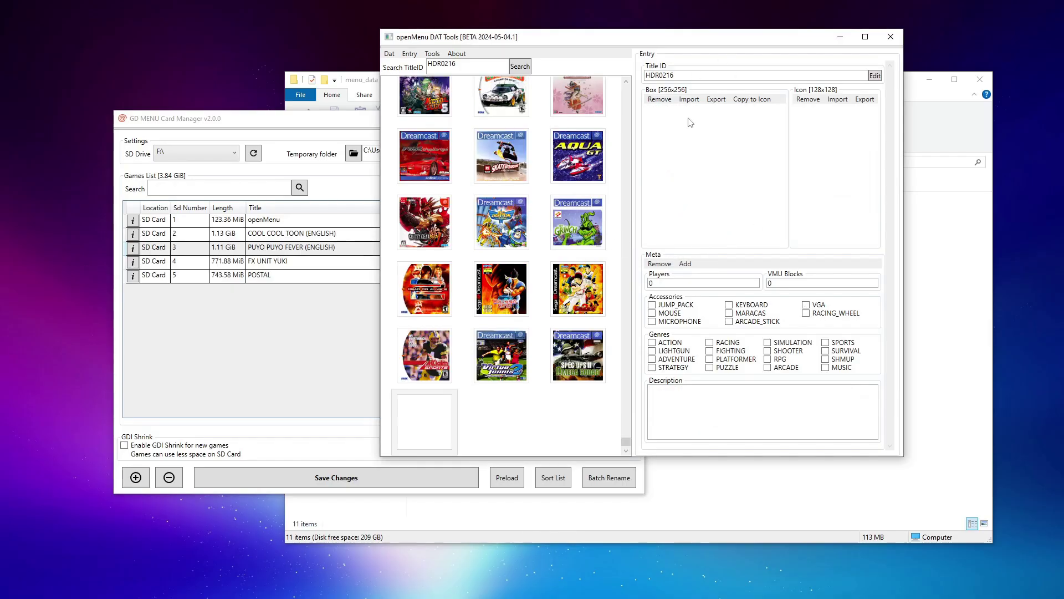
Preview HDR0216.png, MK0788.png and TPOST.png in video_tutorial, then select the folder's path.
click(919, 128)
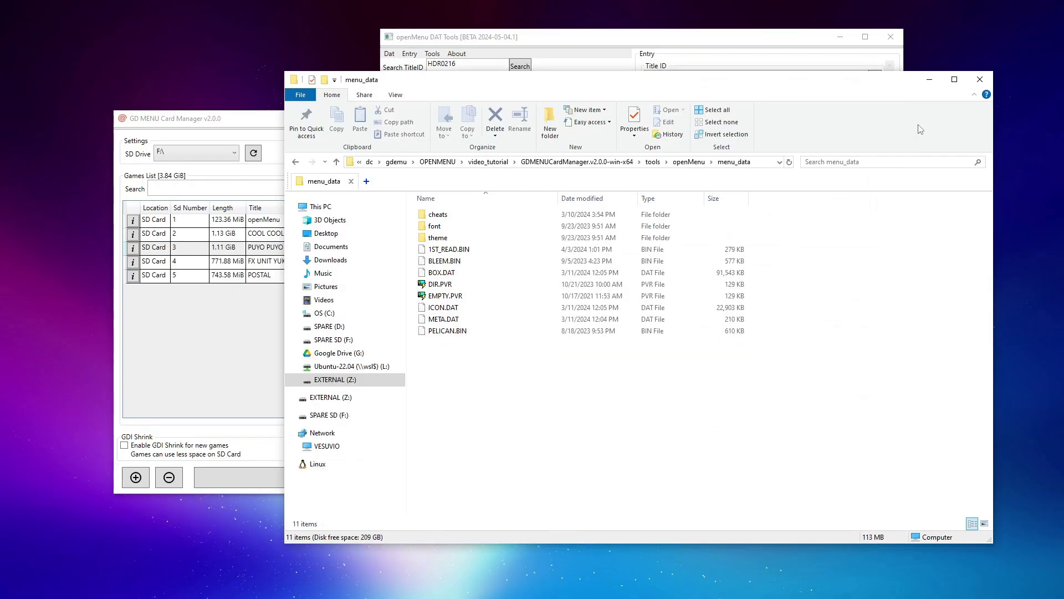
click(499, 163)
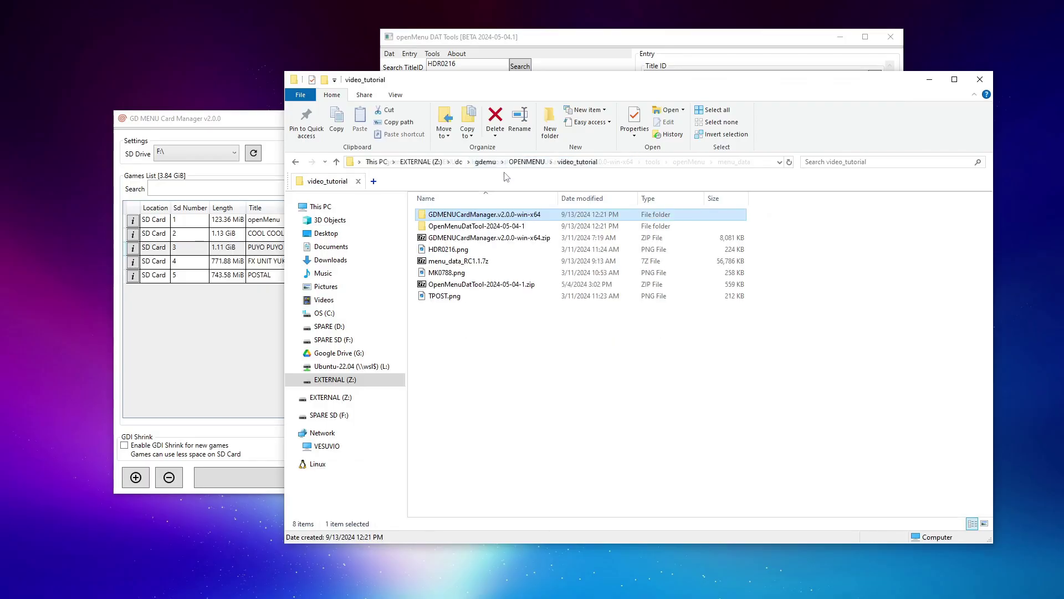
click(460, 250)
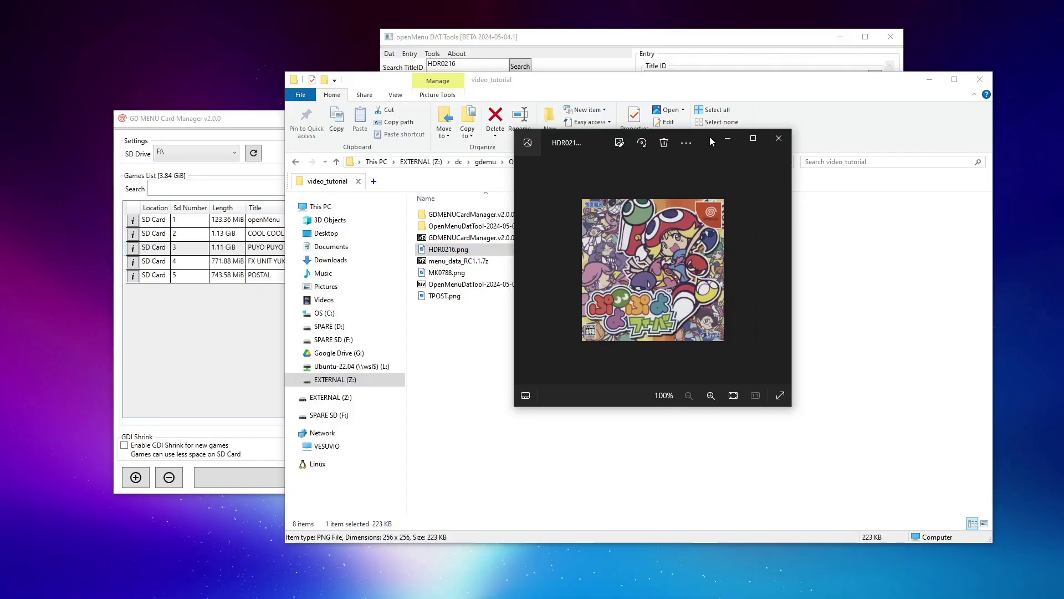
key(Right)
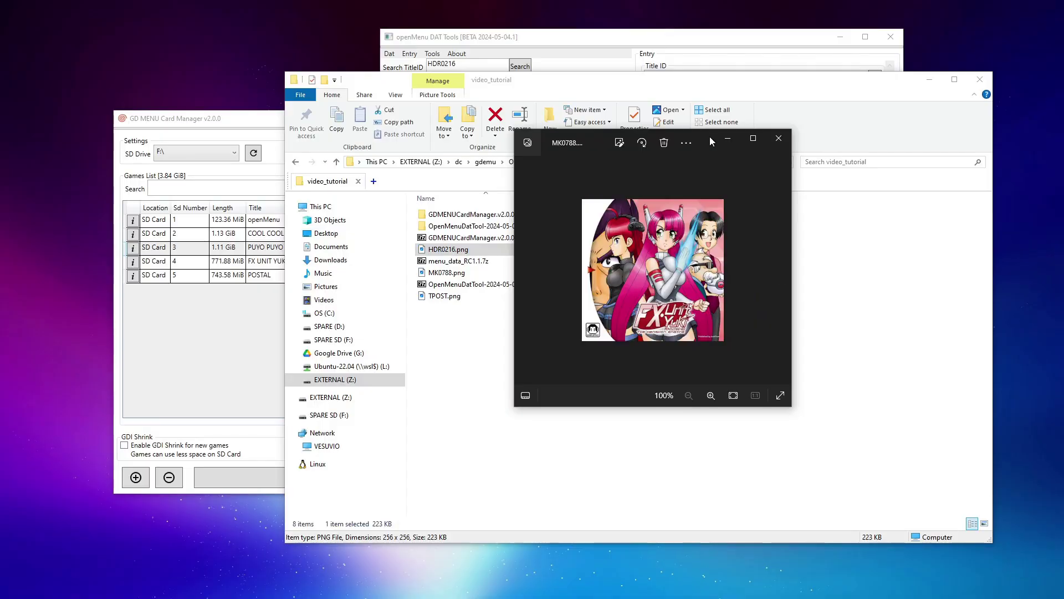
key(Right)
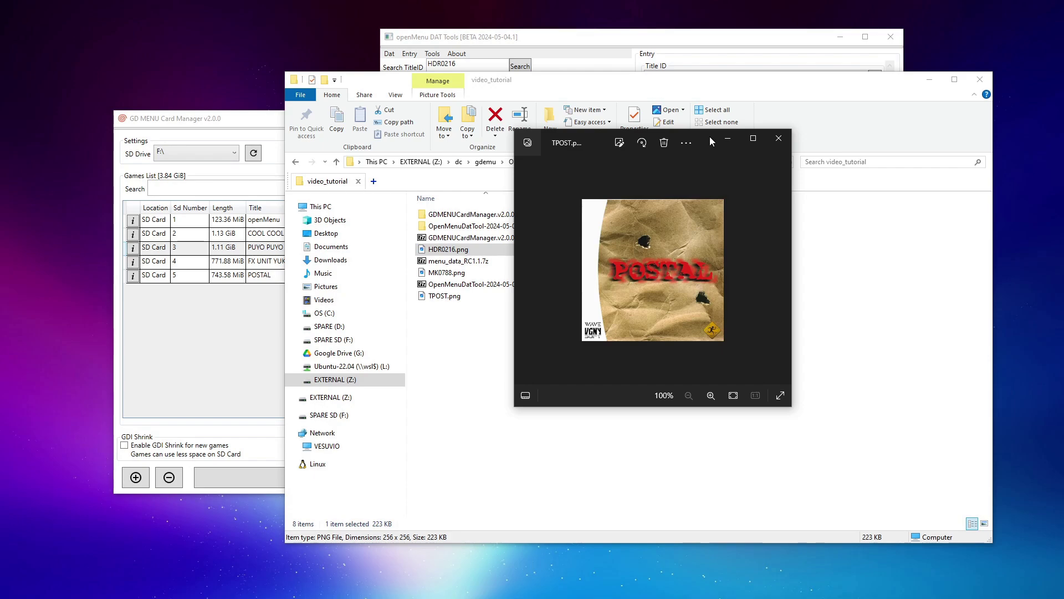
key(Right)
key(Right)
click(779, 138)
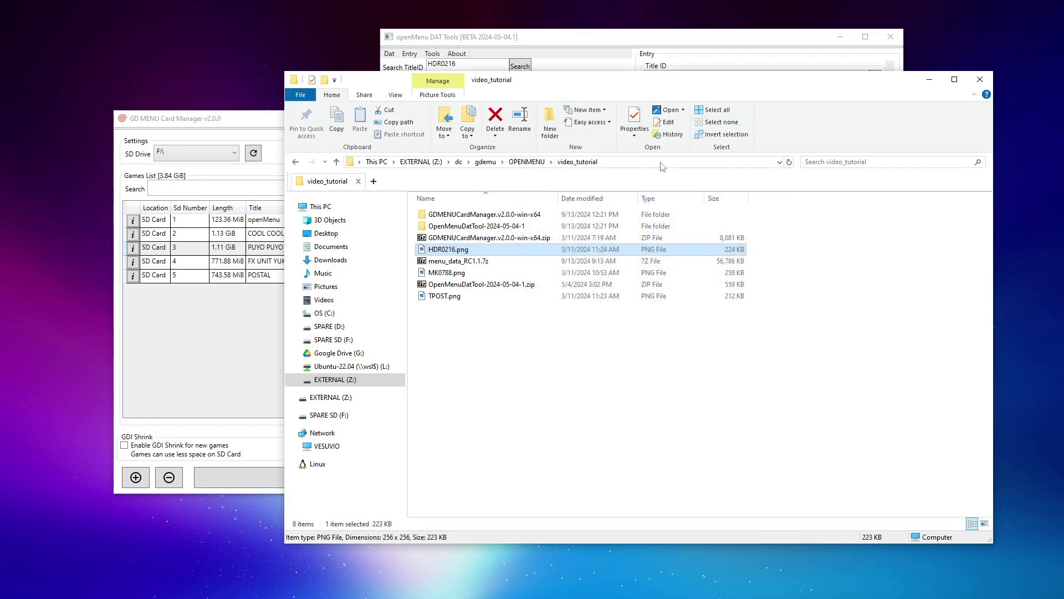
click(663, 162)
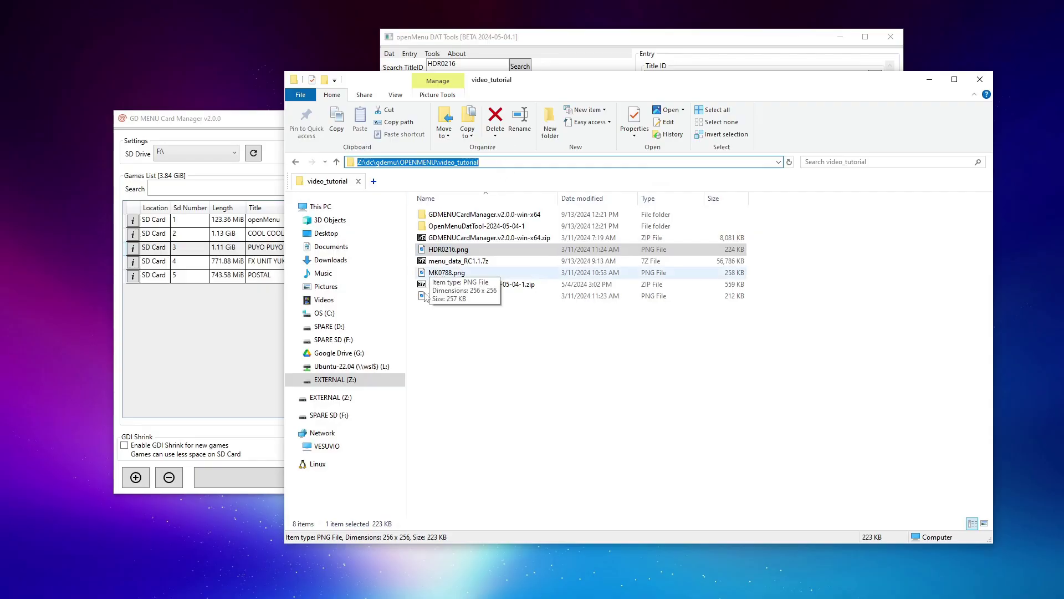
Import video_tutorial's HDR0216.png as the HDR0216 entry's box art and copy it to the icon.
click(588, 34)
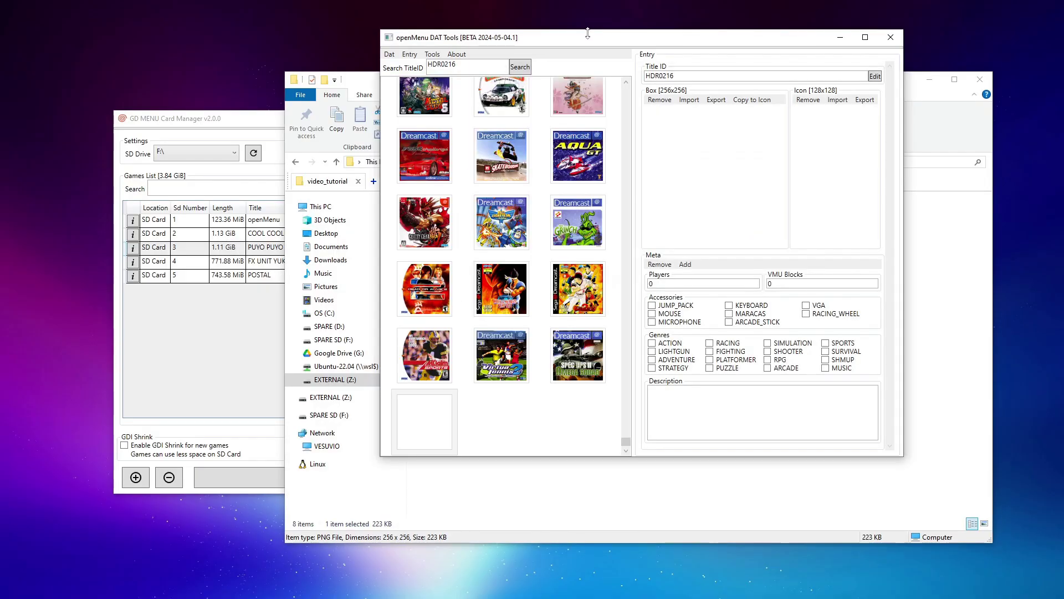
click(689, 101)
key(ctrl+v)
key(Return)
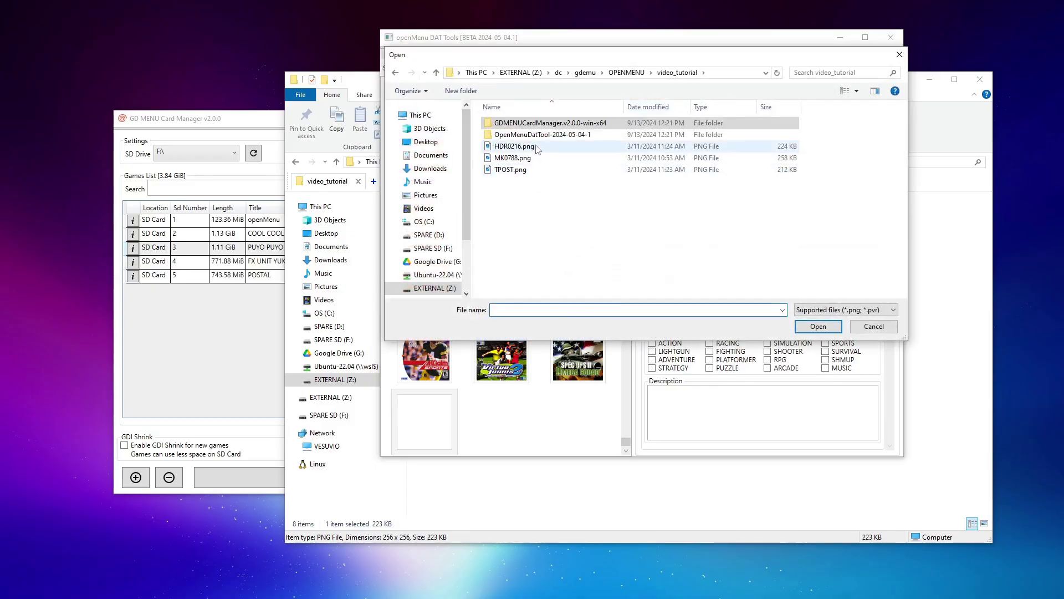
click(857, 91)
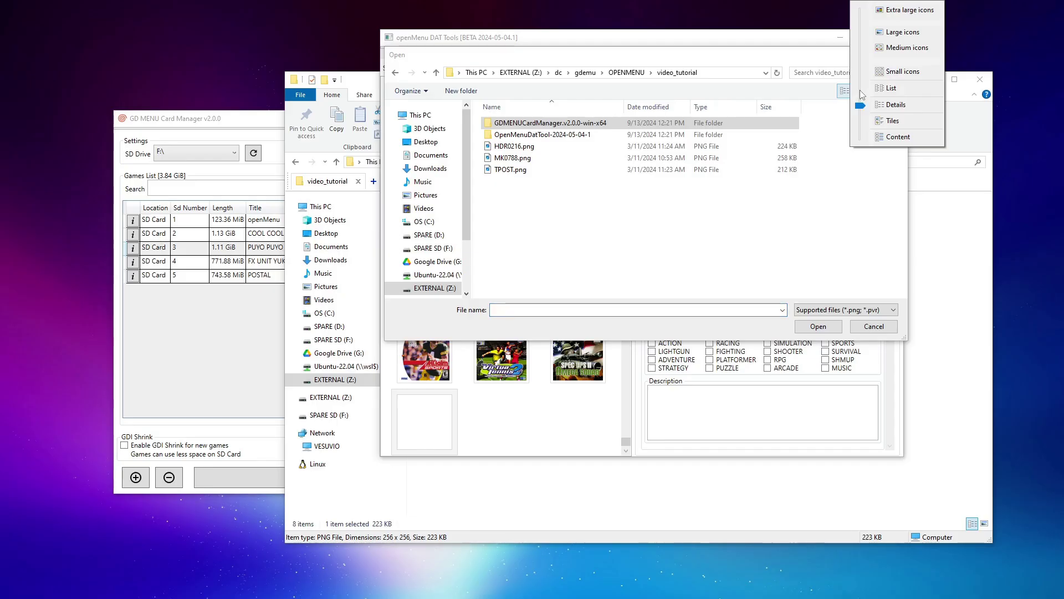
click(899, 74)
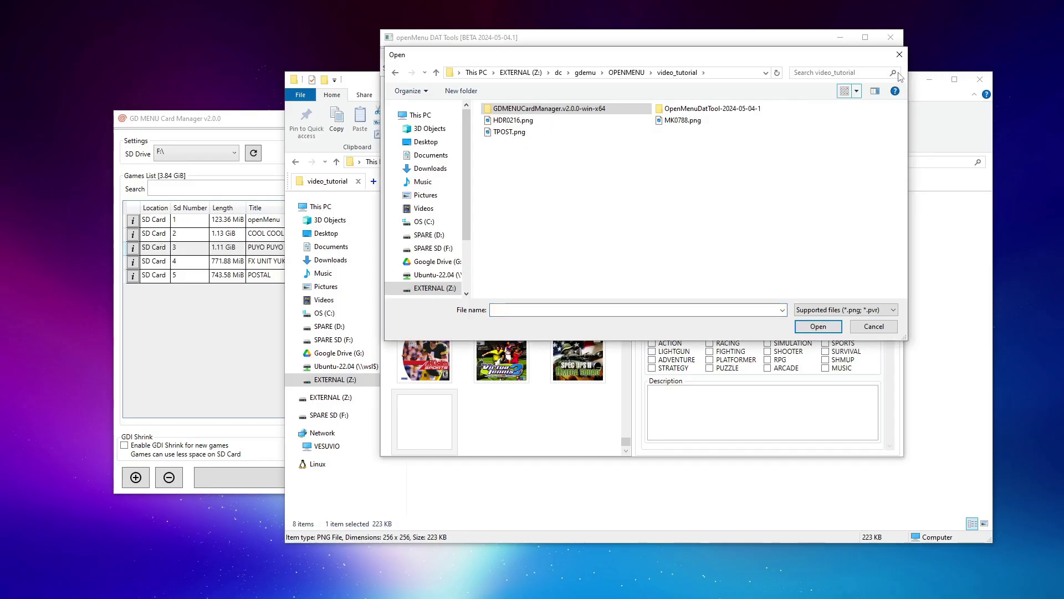
click(857, 91)
click(899, 67)
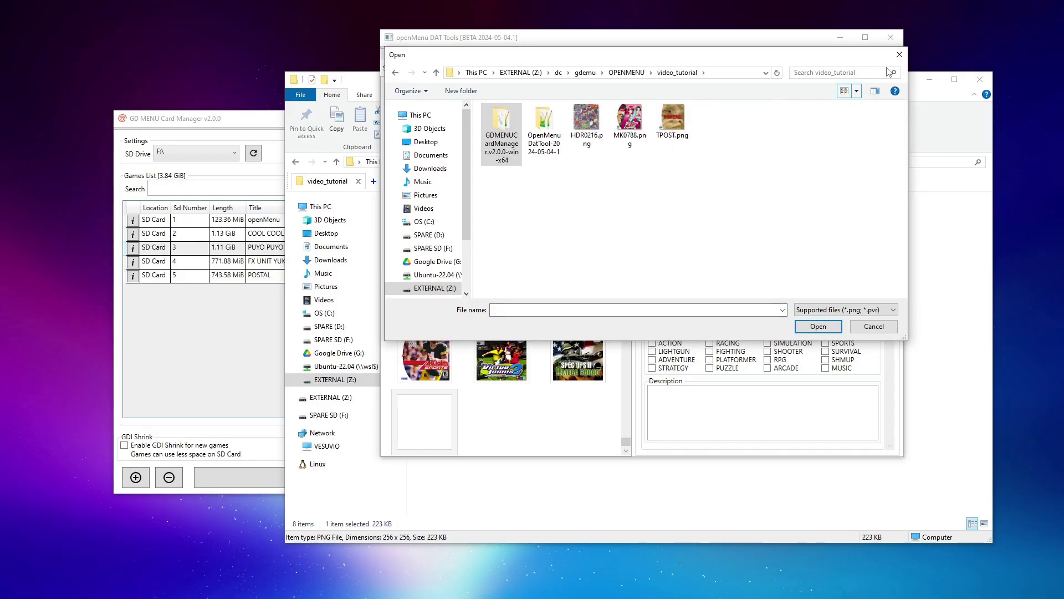
click(595, 124)
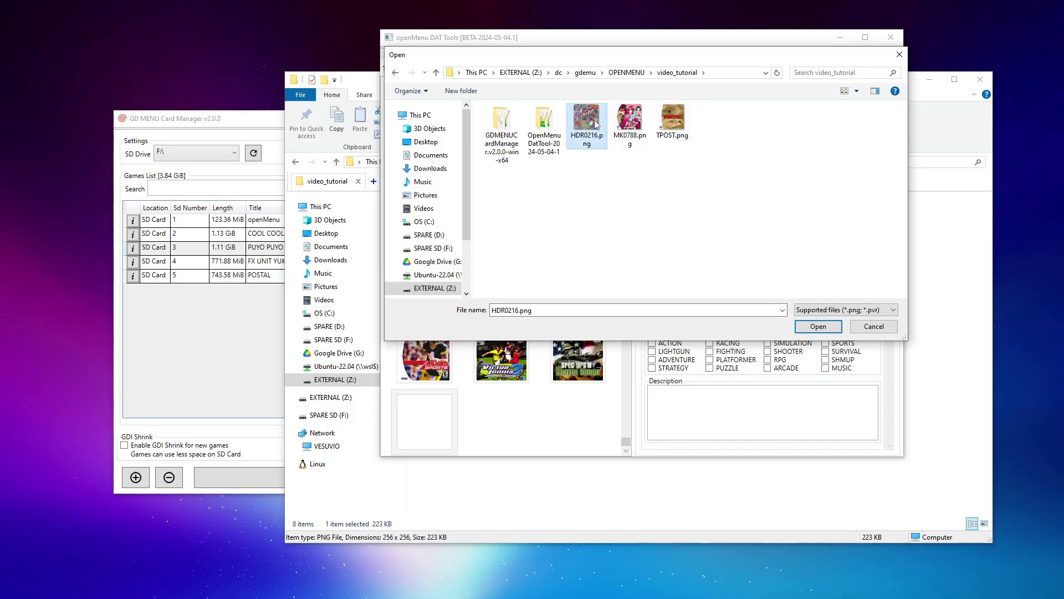
double_click(594, 124)
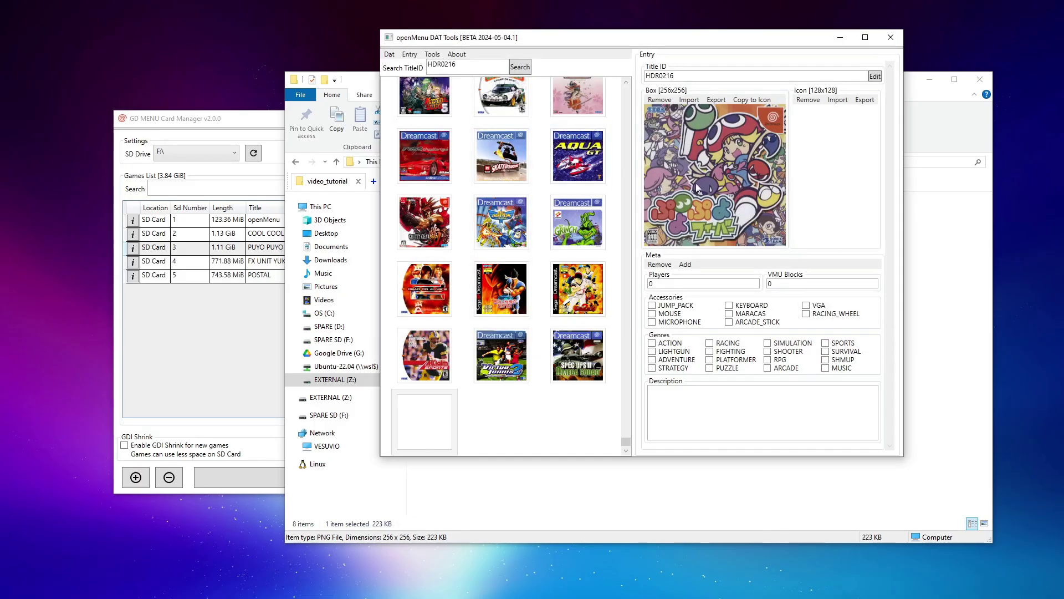
click(754, 100)
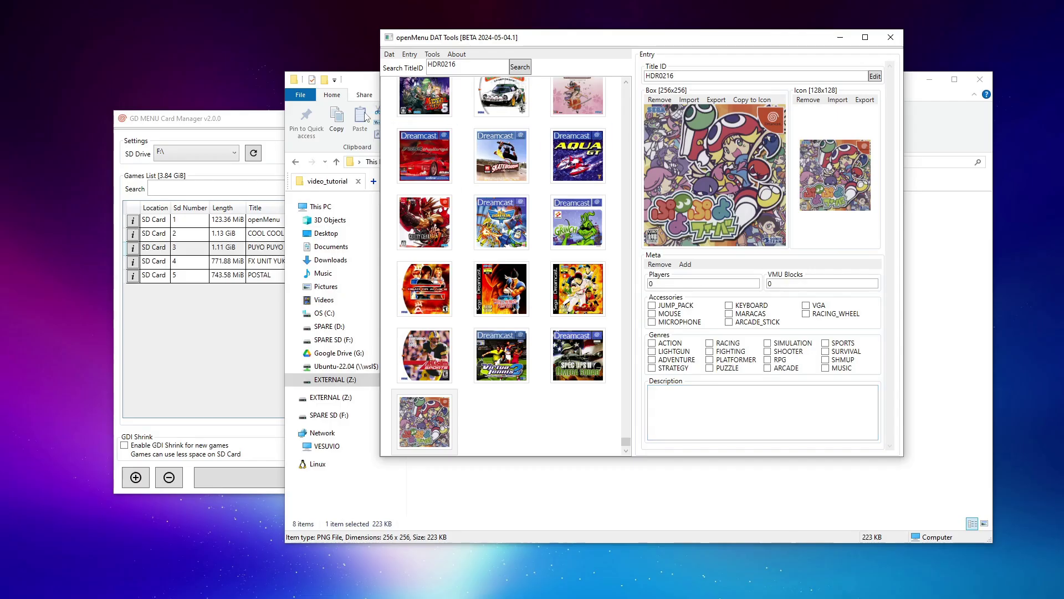
Copy FX UNIT YUKI's serial MK0788 in Card Manager.
click(258, 118)
click(332, 263)
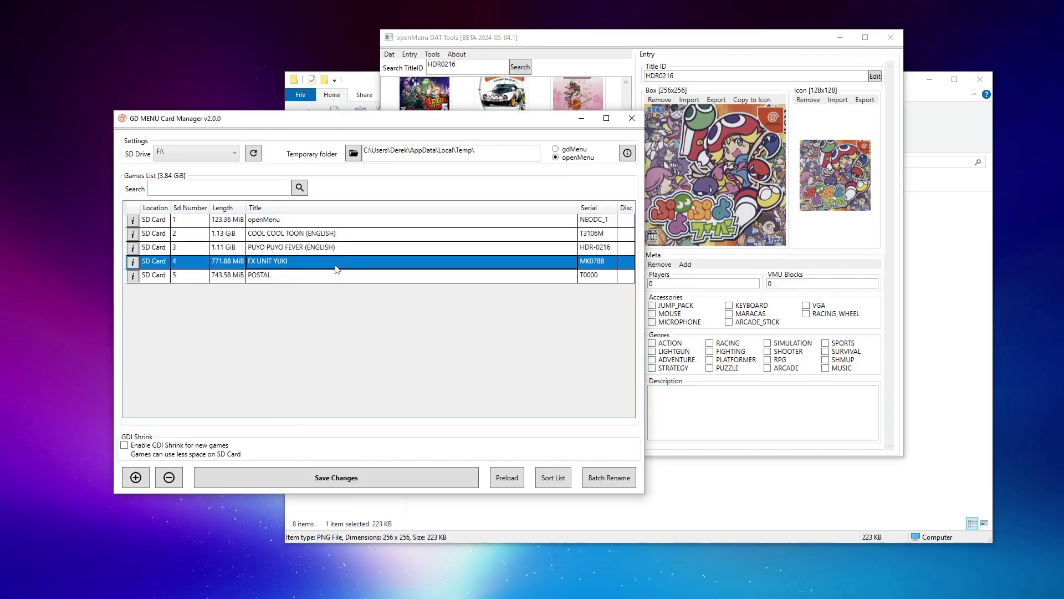
click(591, 262)
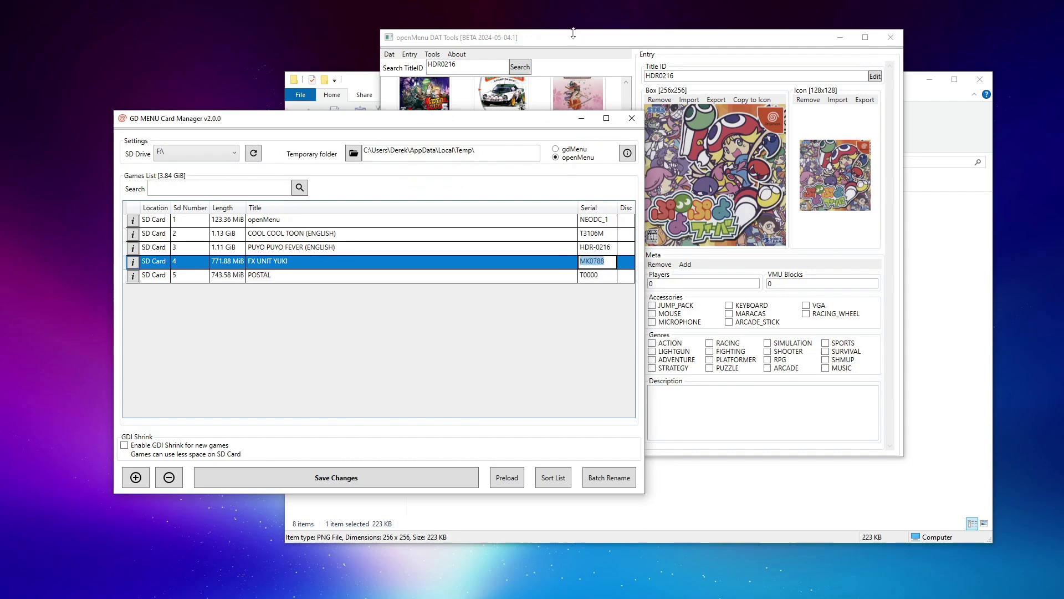
Add a new DAT Tools entry with title ID MK0788.
click(577, 34)
click(409, 54)
click(432, 79)
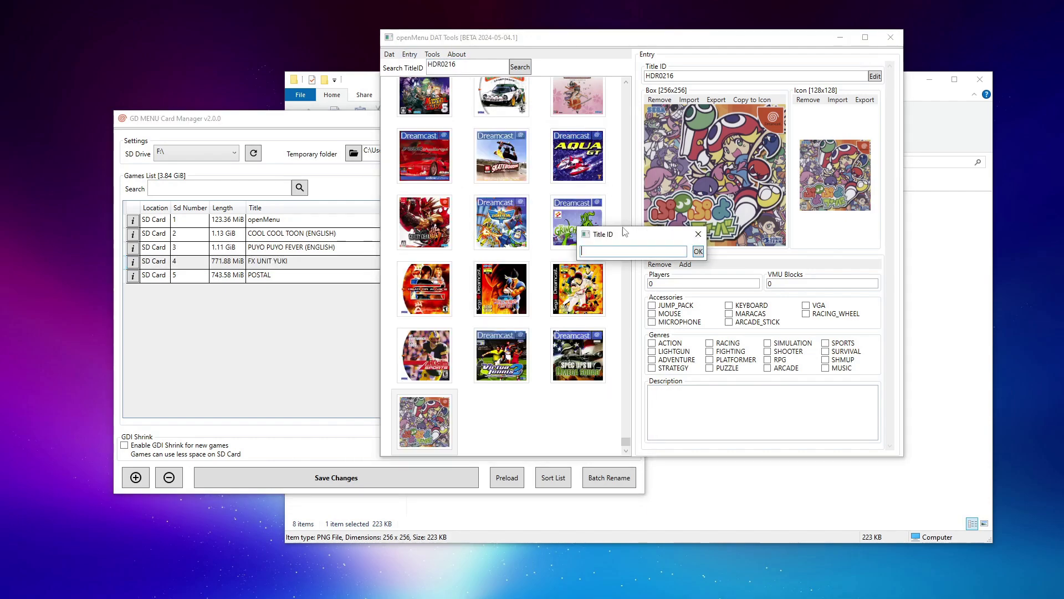
key(ctrl+v)
click(698, 251)
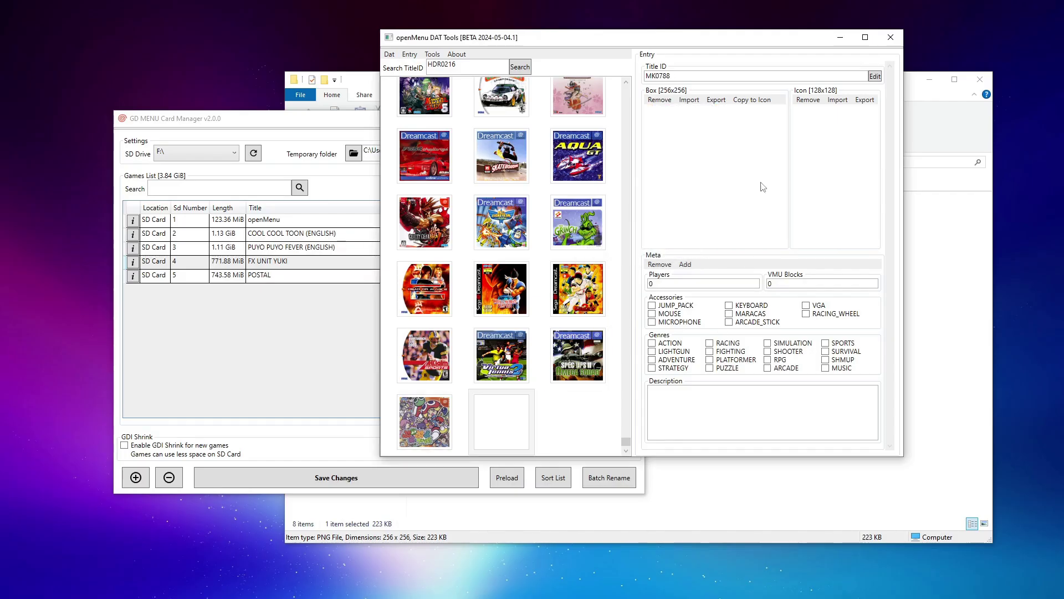
Import MK0788.png as the entry's box art and copy it to the icon.
click(690, 100)
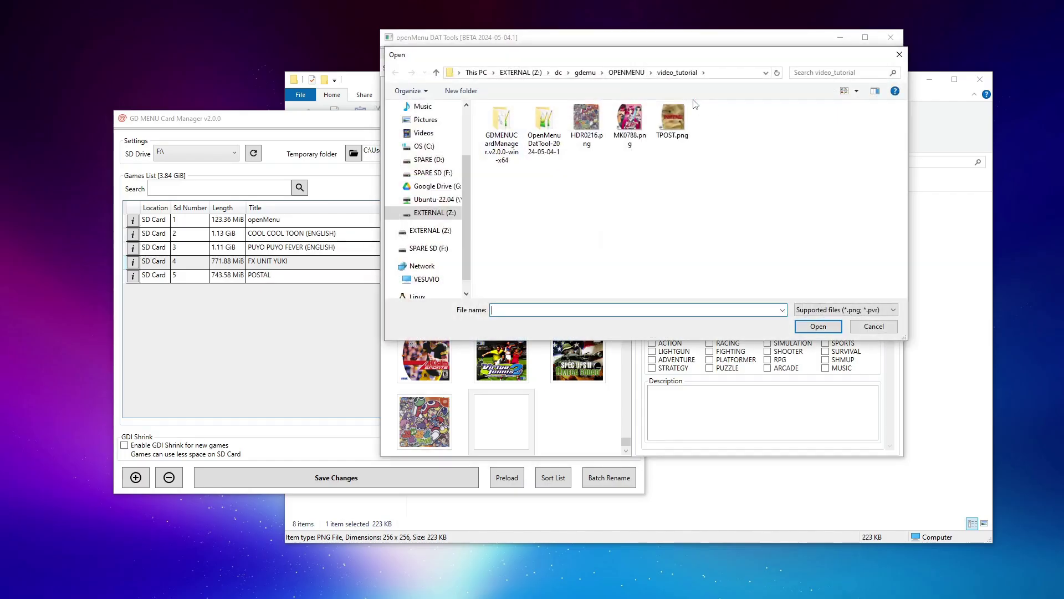
click(639, 122)
double_click(639, 122)
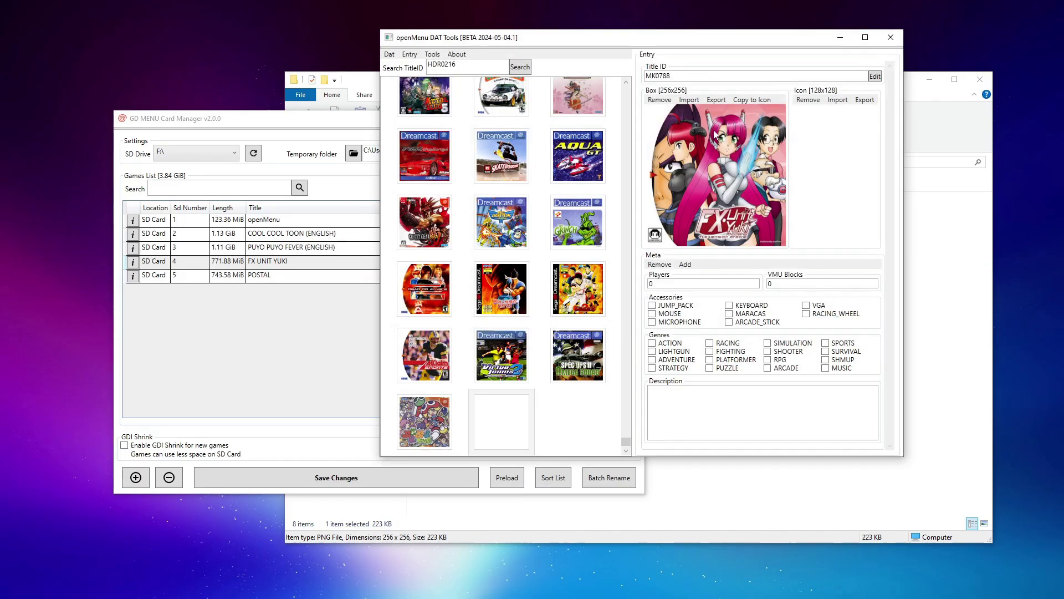
click(753, 102)
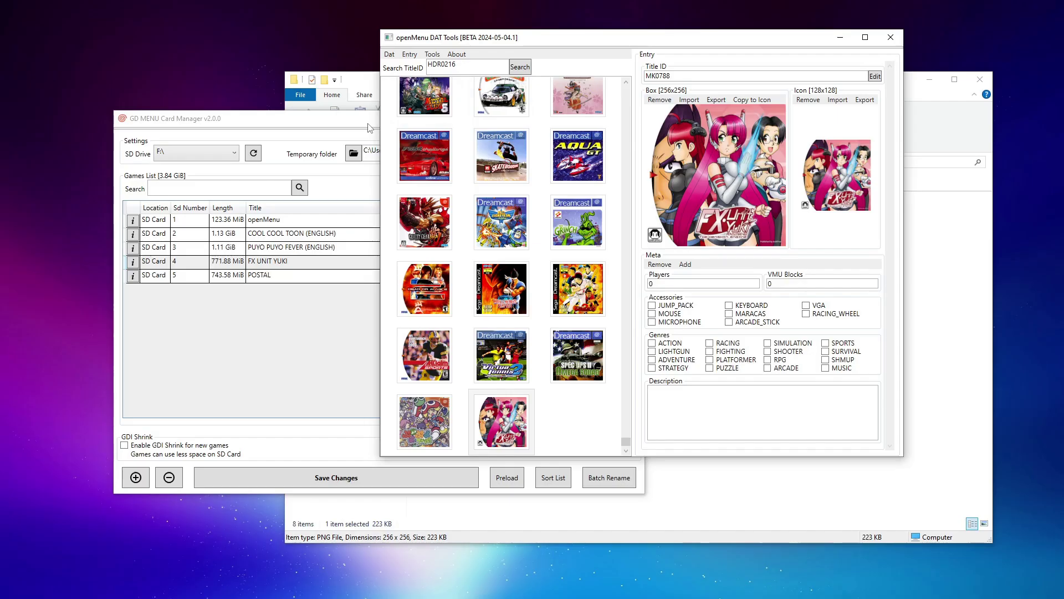
click(371, 128)
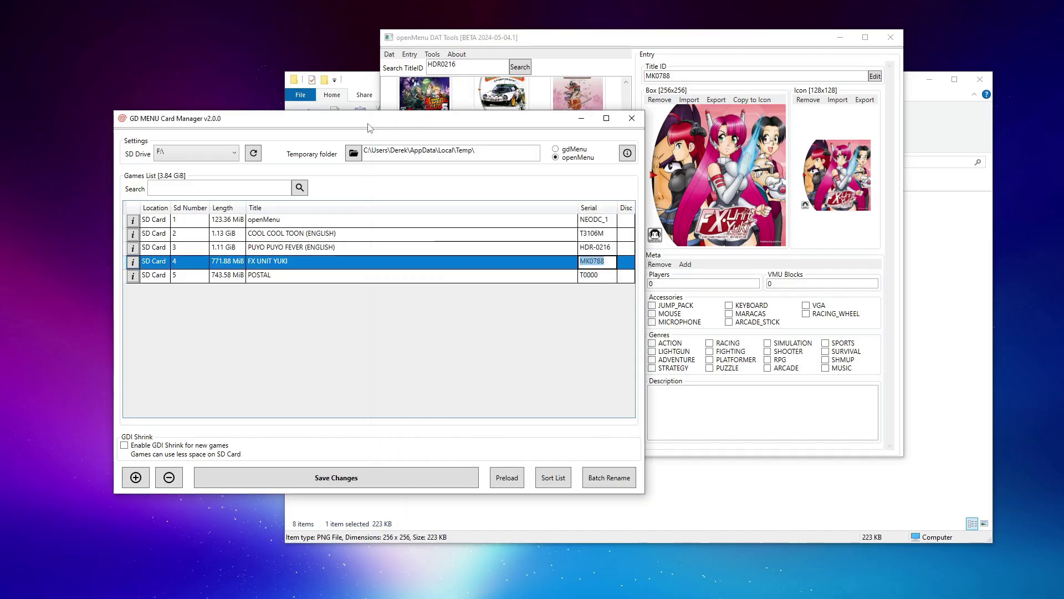
click(602, 277)
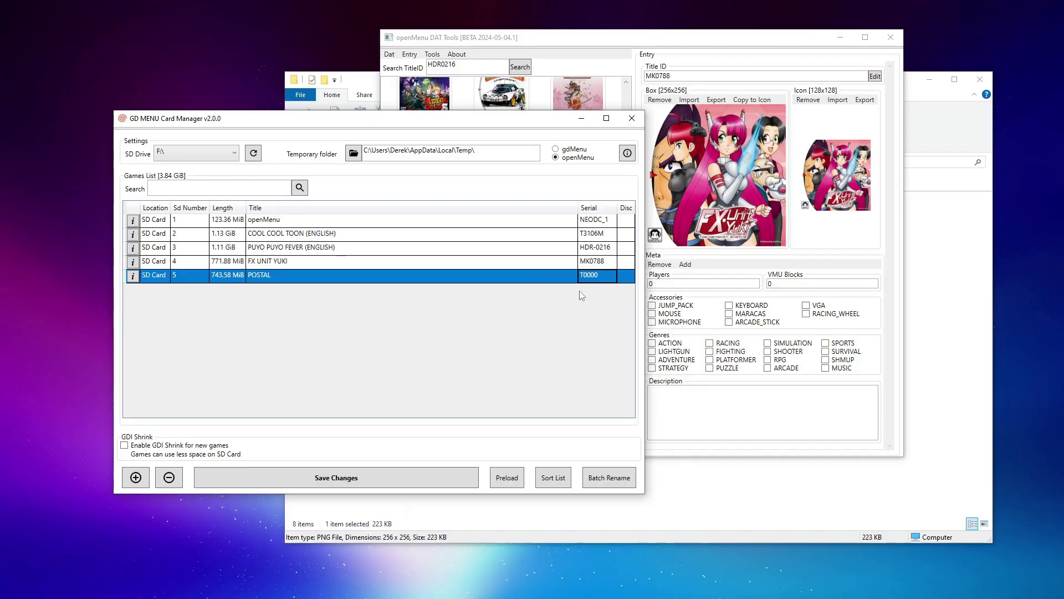
Change POSTAL's serial from T0000 to TPOST in Card Manager.
double_click(605, 277)
click(606, 277)
key(BackSpace)
key(BackSpace)
text(POST)
key(Return)
Add a new DAT Tools entry with title ID TPOST.
click(512, 37)
click(410, 55)
click(418, 69)
text(TPO)
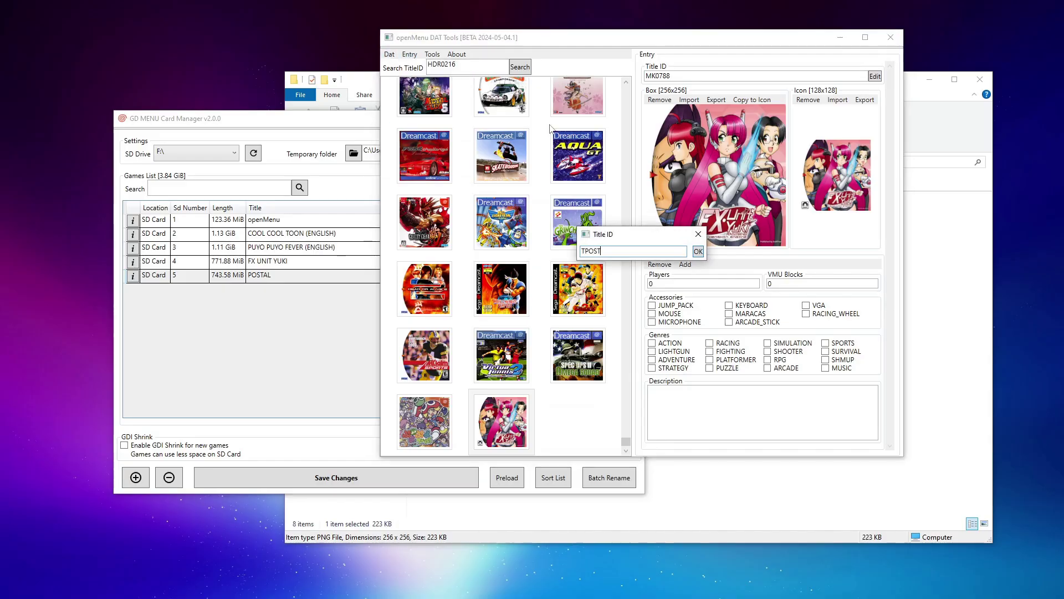
click(700, 251)
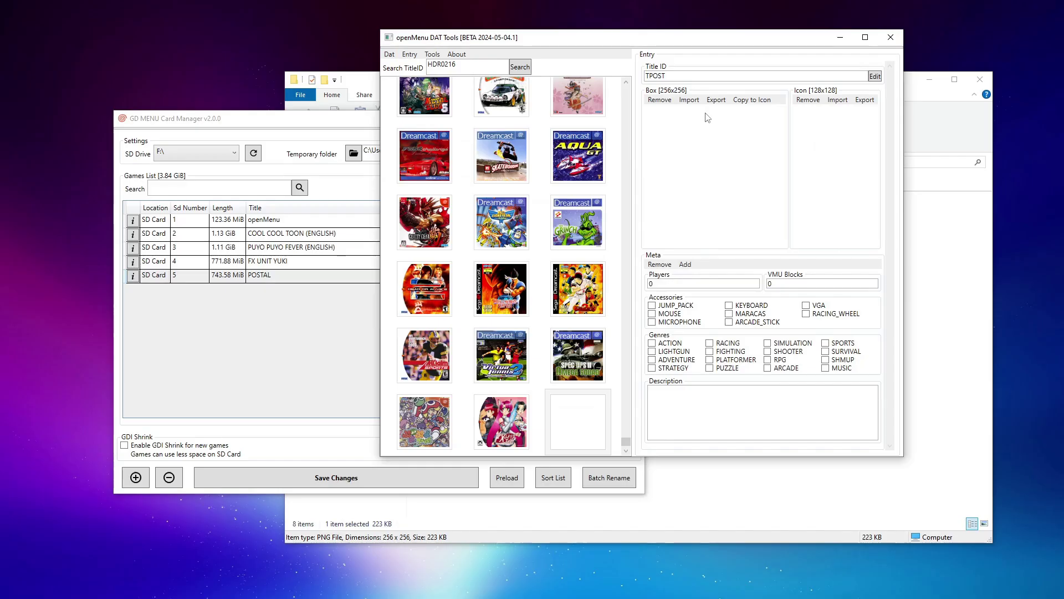
Import TPOST.png as the TPOST box art and copy it to the icon.
click(689, 99)
click(673, 112)
double_click(673, 112)
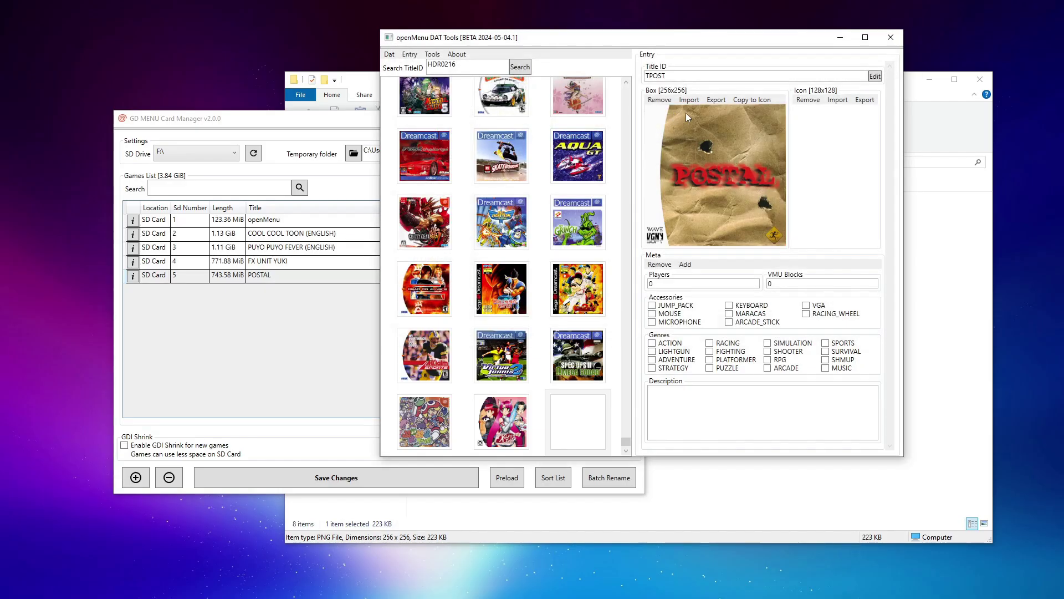
click(754, 100)
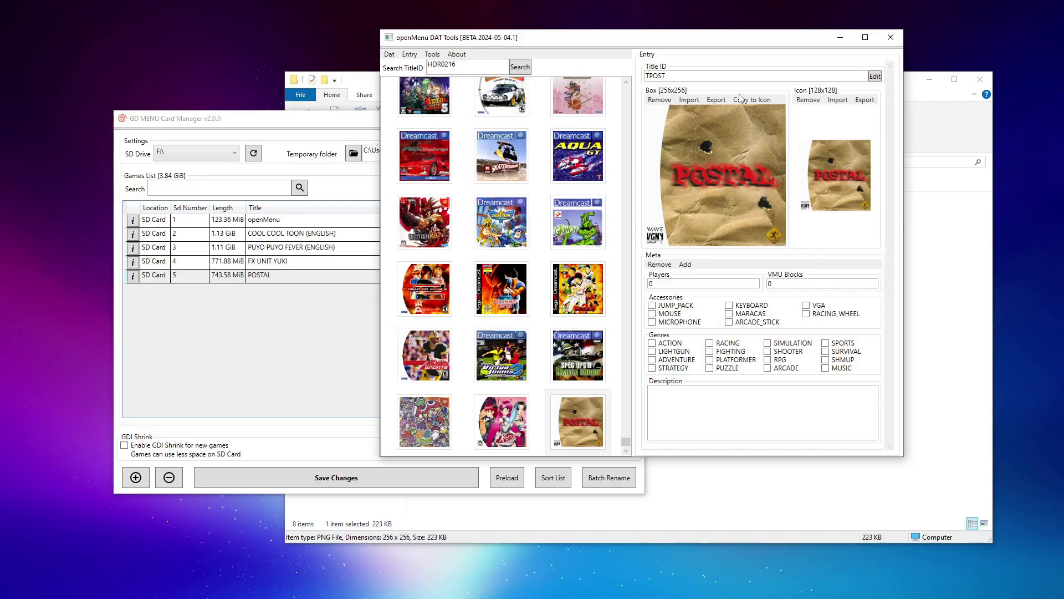
Start Dat > Save to Folder, then browse Explorer into GDMENUCardManager.v2.0.0-win-x64\tools.
click(392, 56)
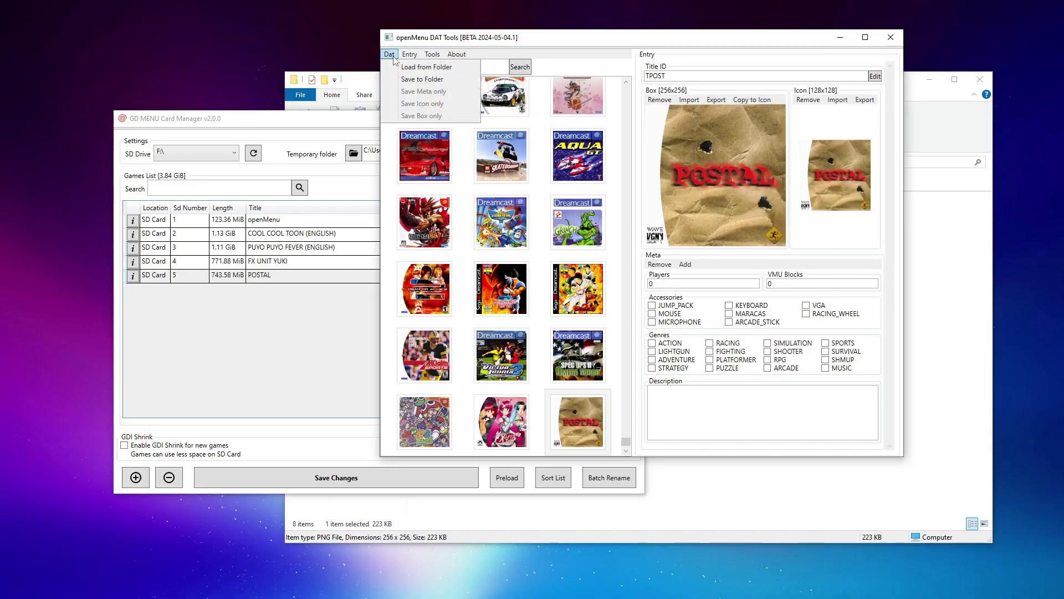
click(430, 80)
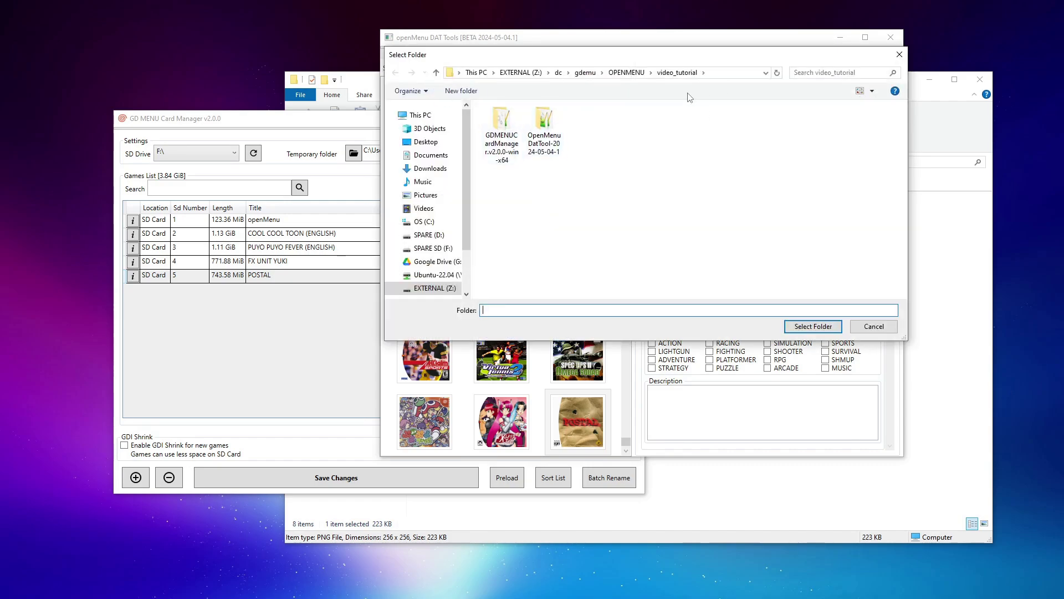
click(936, 122)
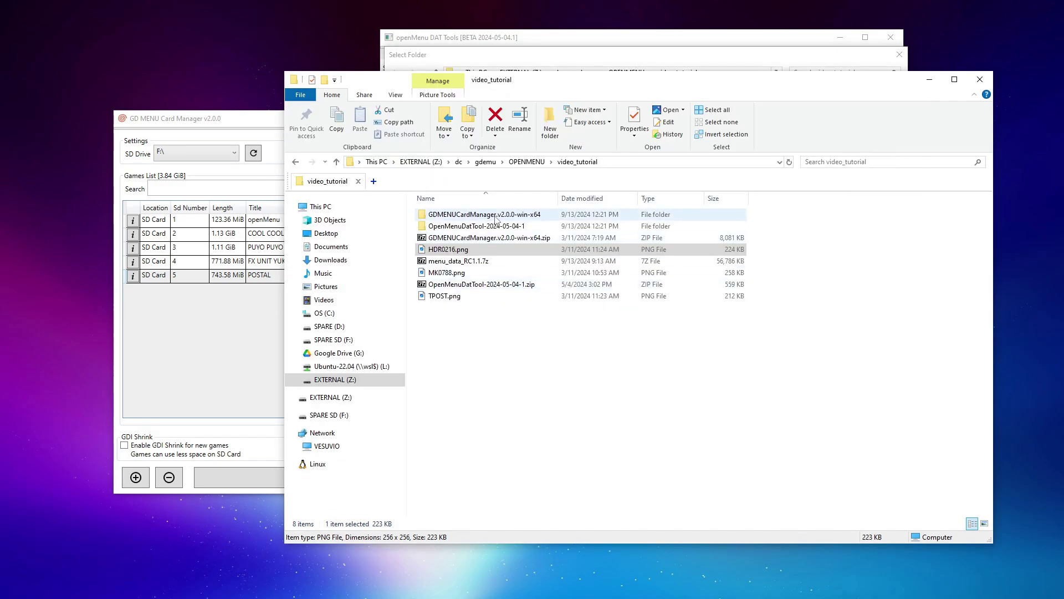
double_click(450, 215)
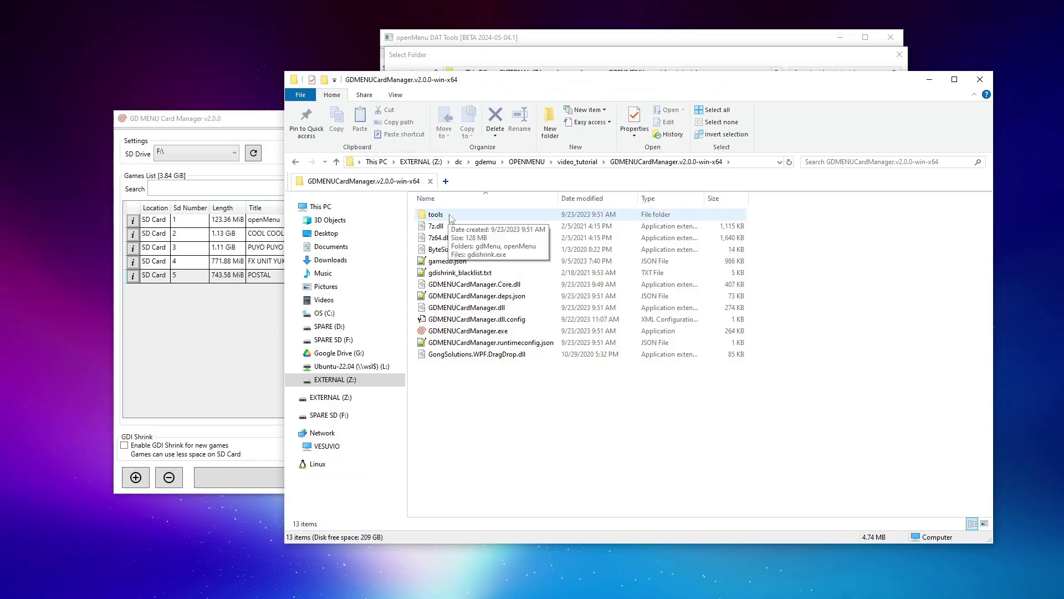
double_click(450, 216)
Open openMenu\menu_data and check its BOX.DAT, ICON.DAT and META.DAT files.
click(455, 226)
double_click(455, 226)
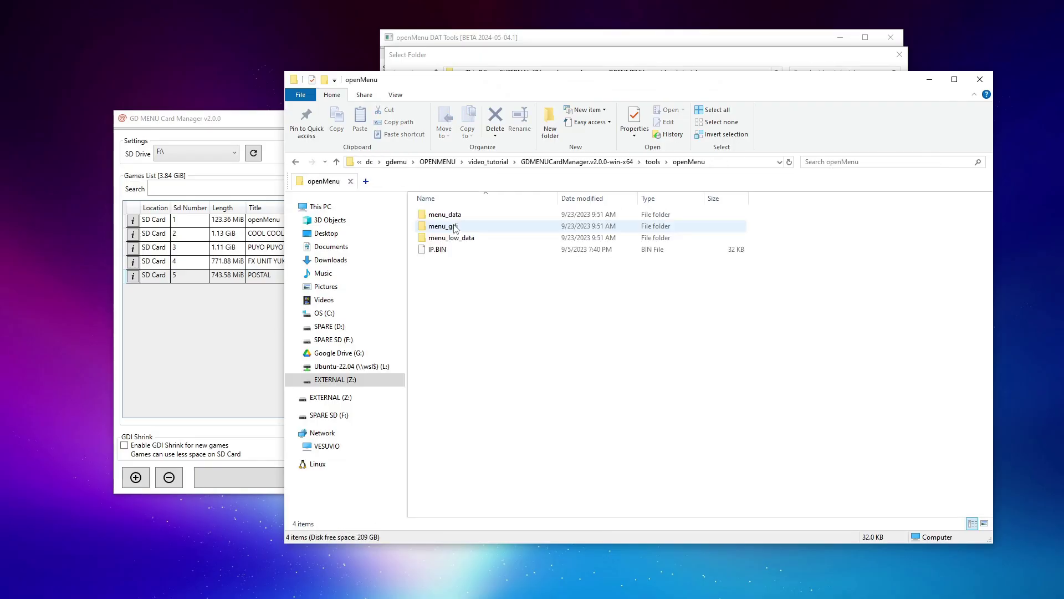
double_click(446, 215)
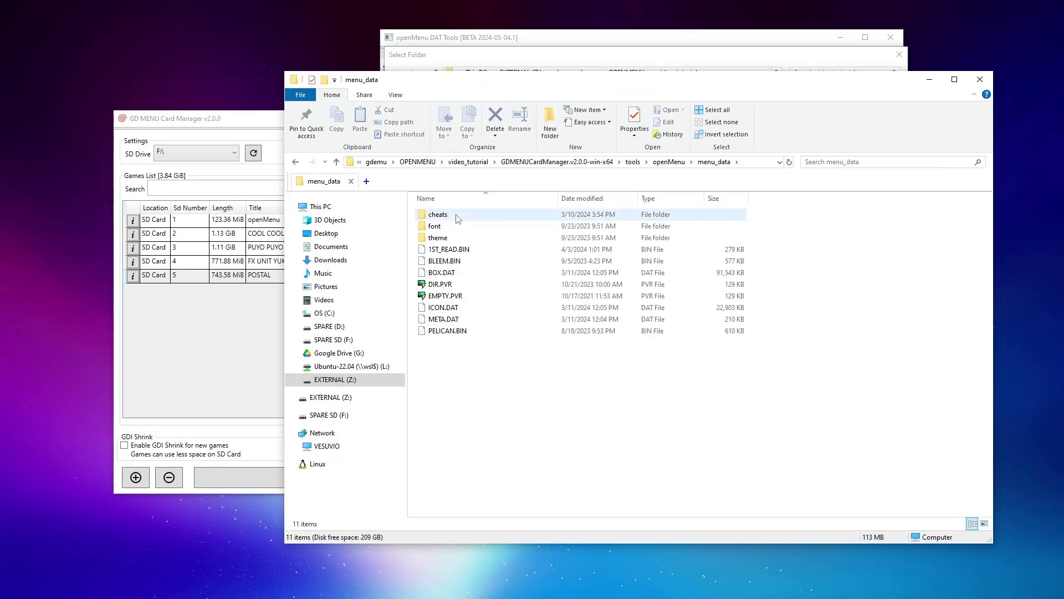
click(469, 274)
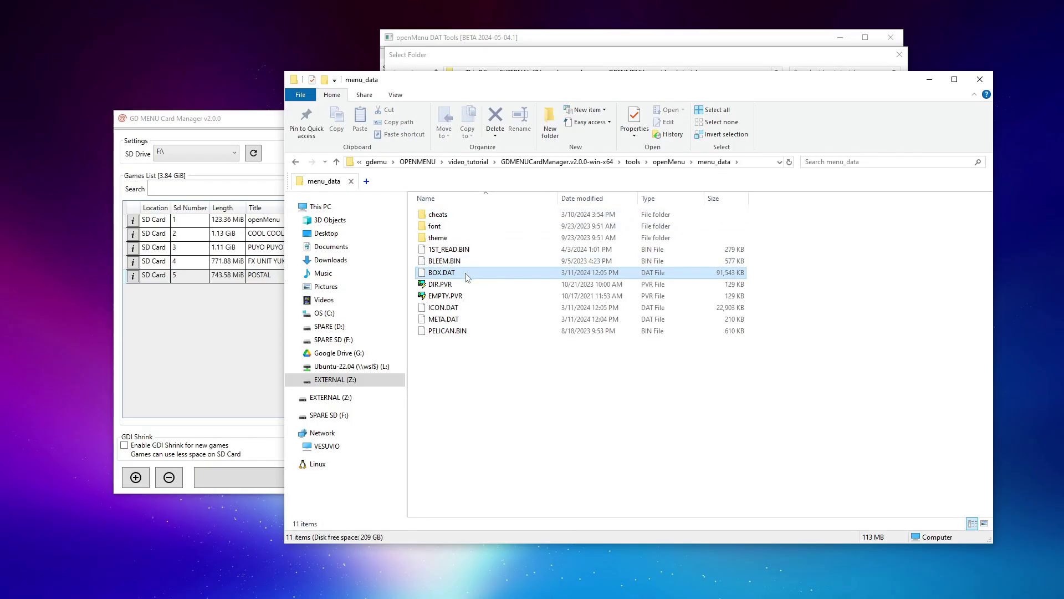
ctrl+click(469, 309)
ctrl+click(469, 320)
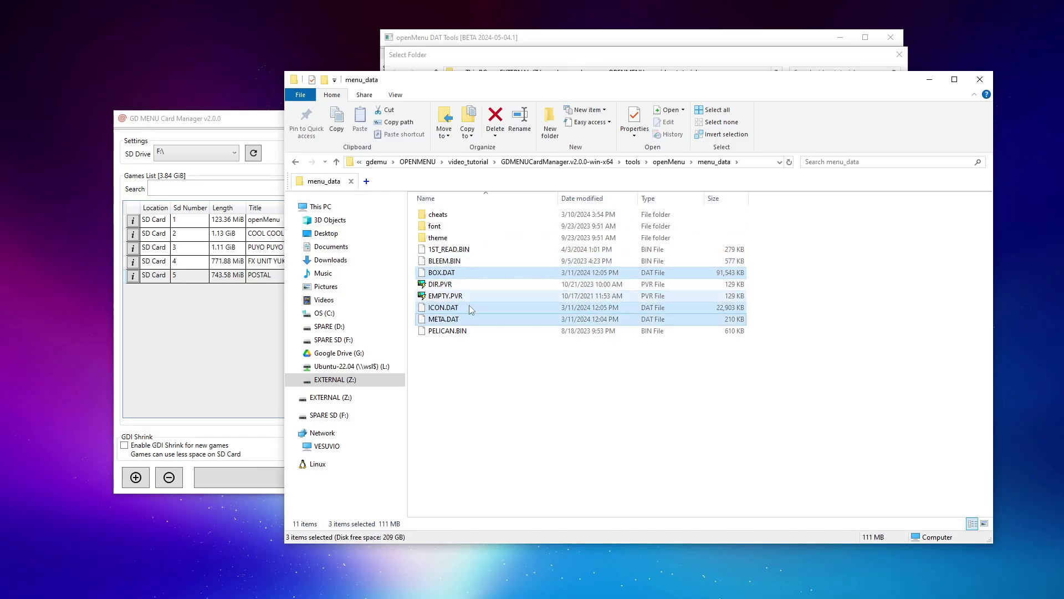
click(505, 373)
Copy the menu_data folder path from Explorer's address bar.
click(757, 162)
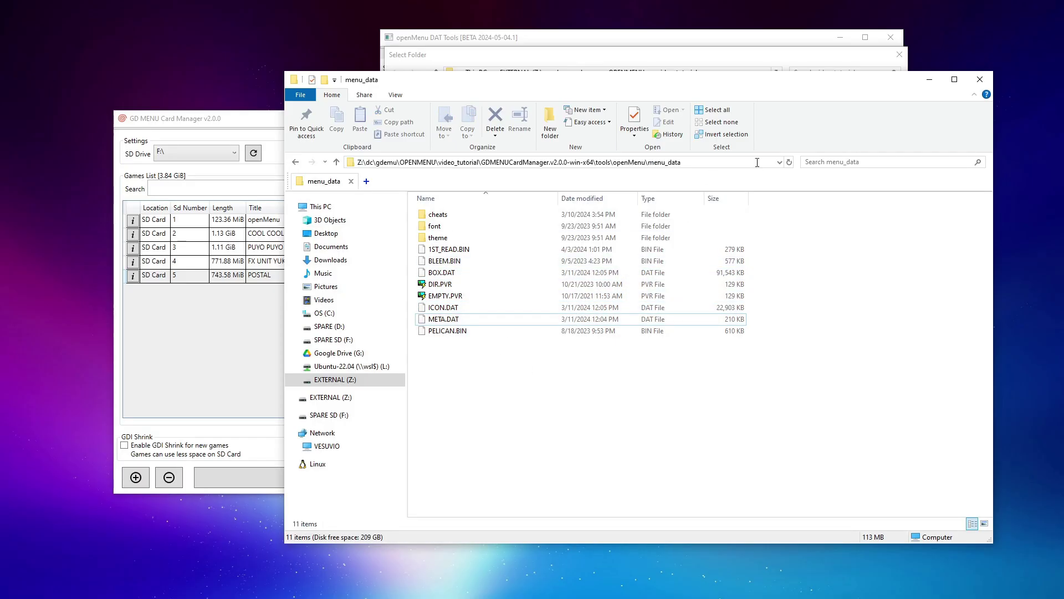
right_click(673, 162)
click(702, 200)
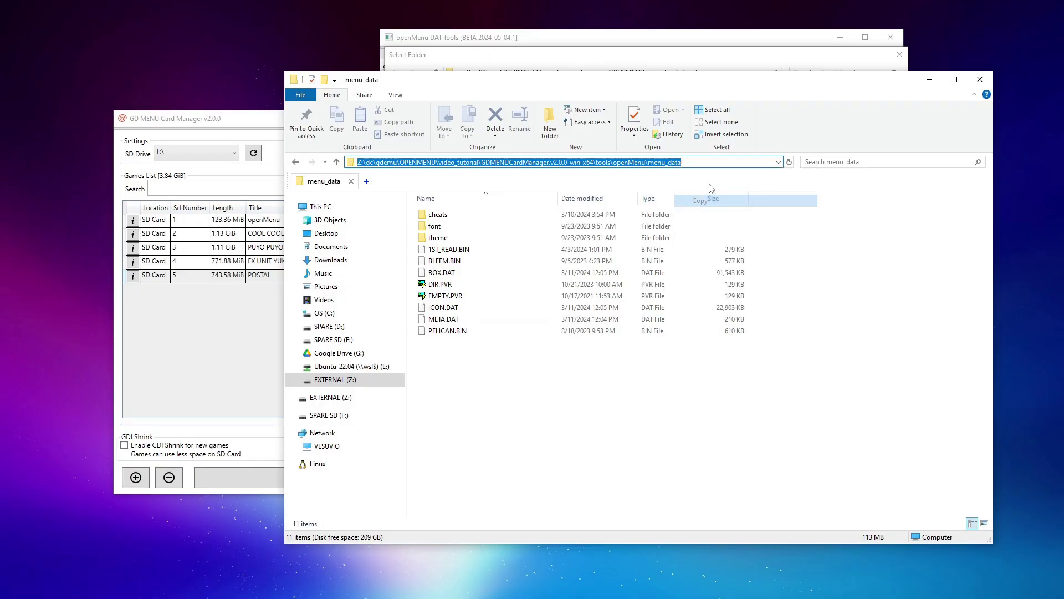
click(615, 56)
Paste the menu_data path into the folder picker and save the DAT files there.
click(711, 73)
key(ctrl+v)
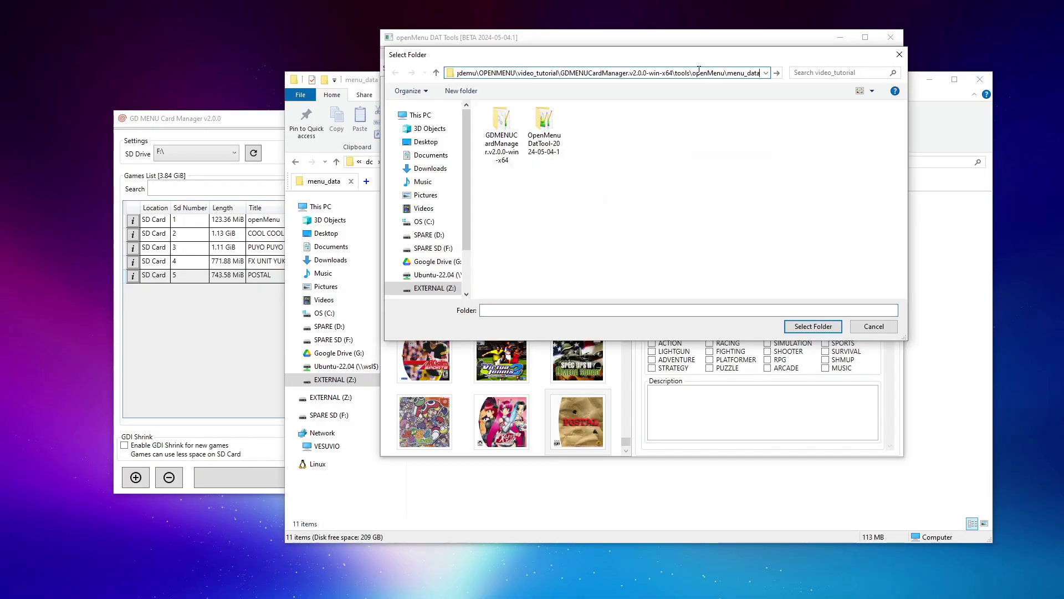
key(Return)
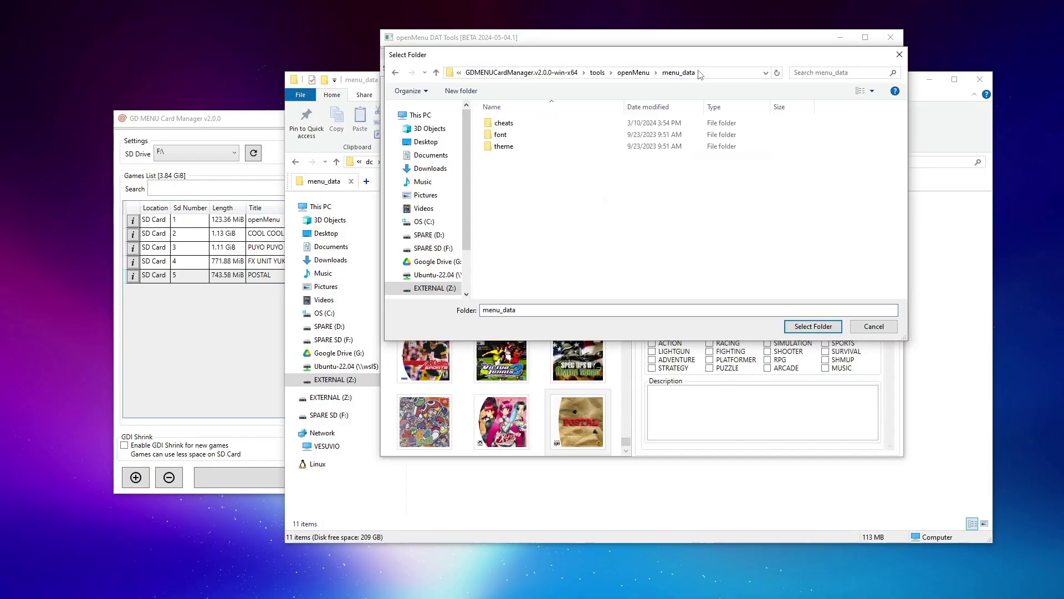
click(823, 330)
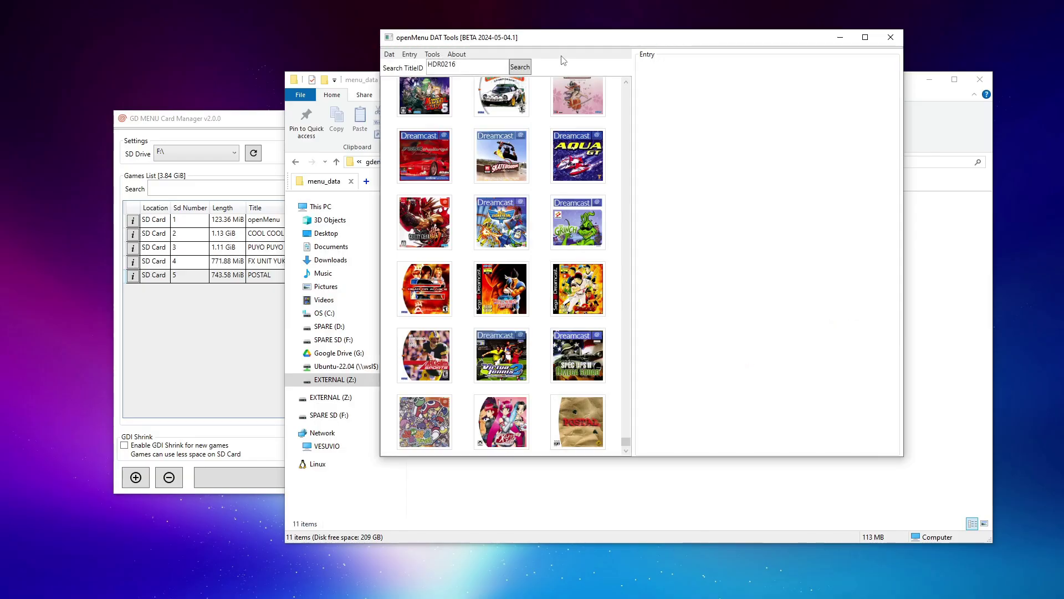
Check the saved BOX.DAT, ICON.DAT and META.DAT in menu_data, then close DAT Tools.
click(927, 127)
click(464, 273)
ctrl+click(465, 308)
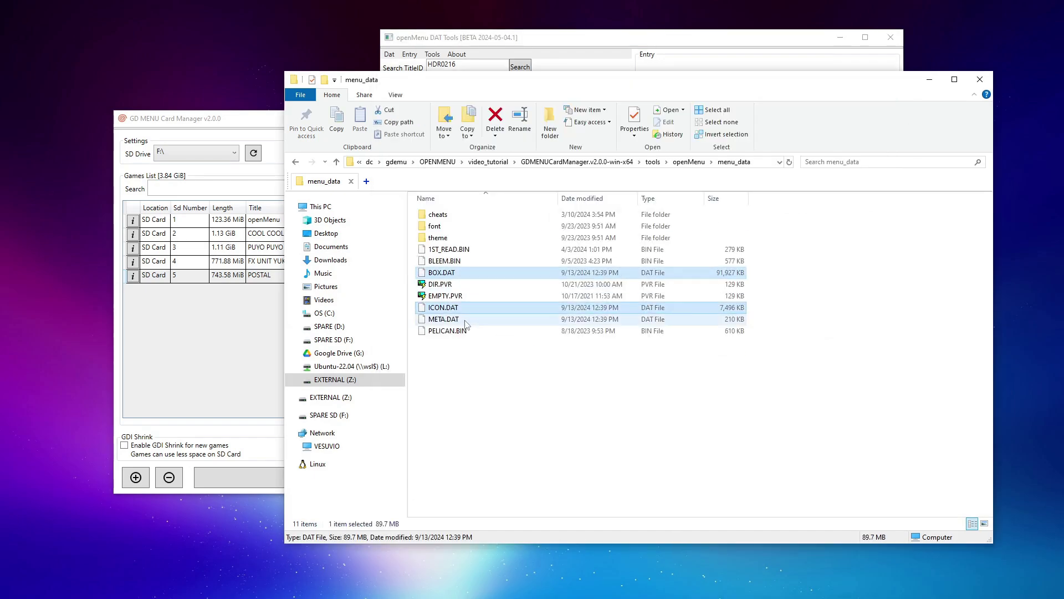
ctrl+click(480, 321)
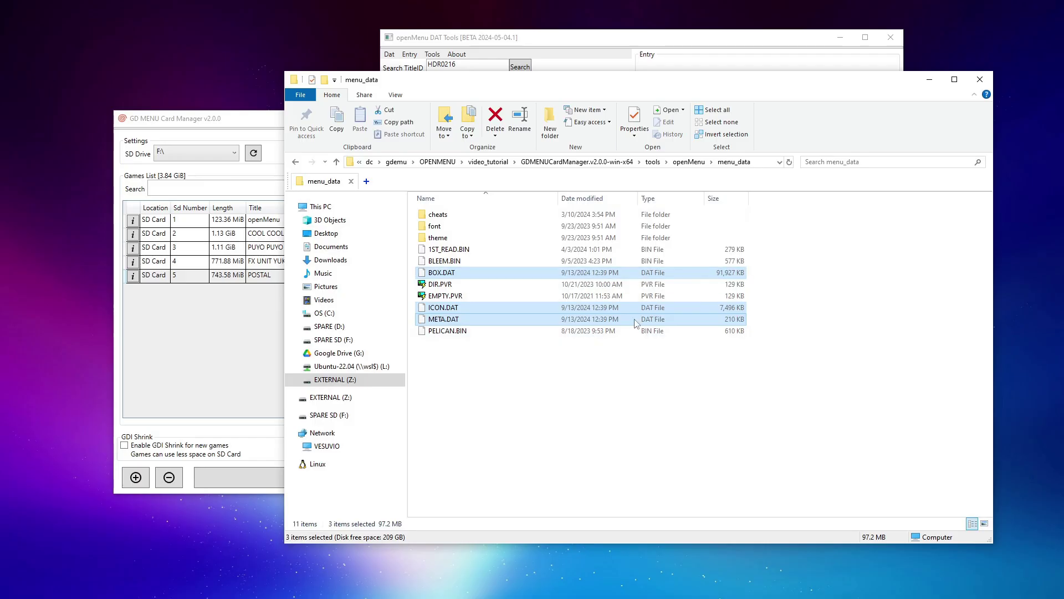
click(787, 45)
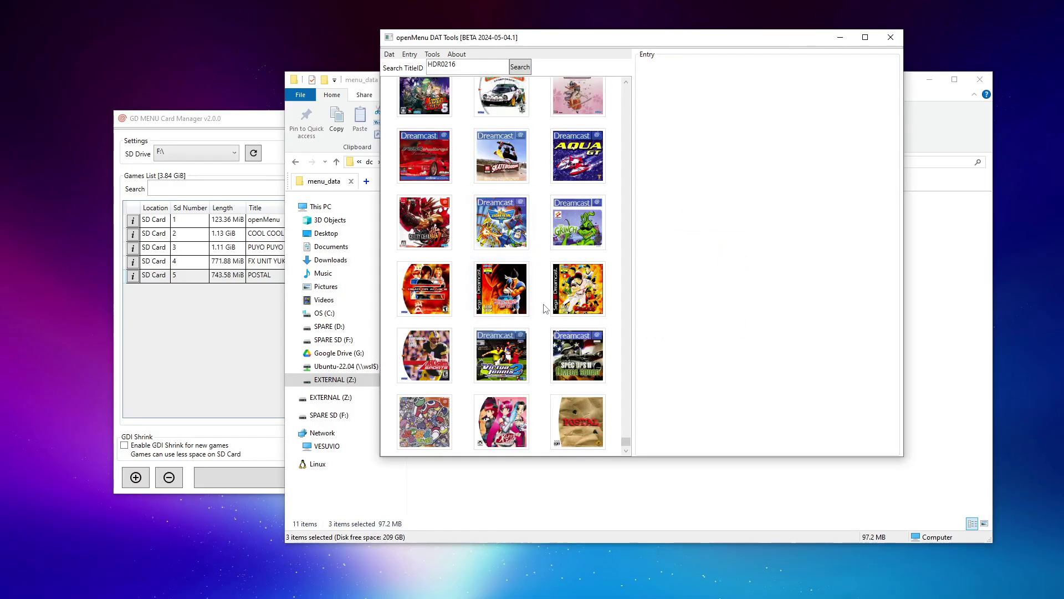
click(891, 37)
Save the Card Manager changes to the F:\ SD card and acknowledge the Done! message.
drag(275, 117, 352, 115)
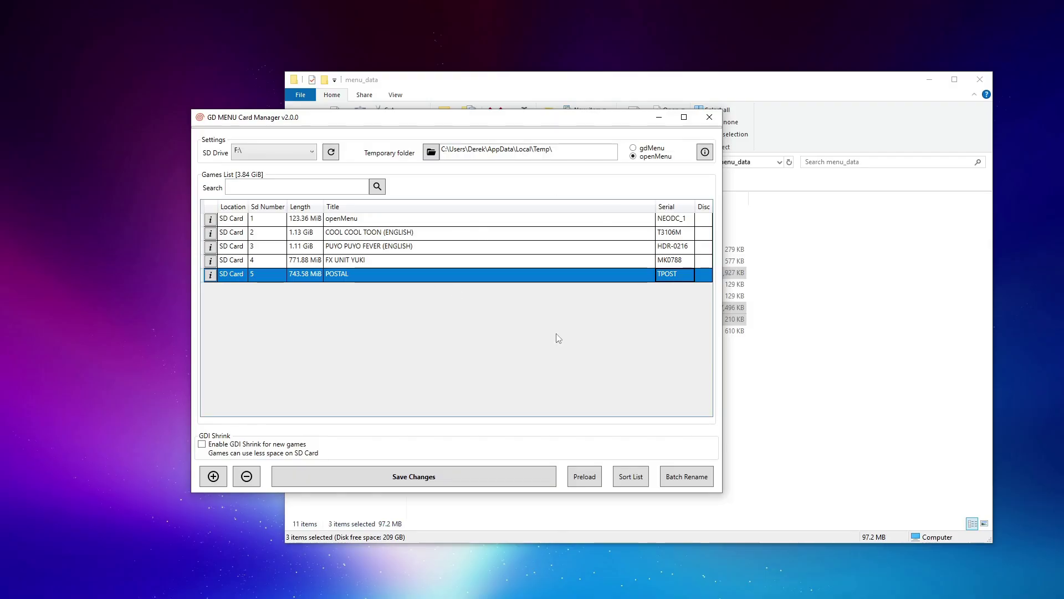
click(434, 481)
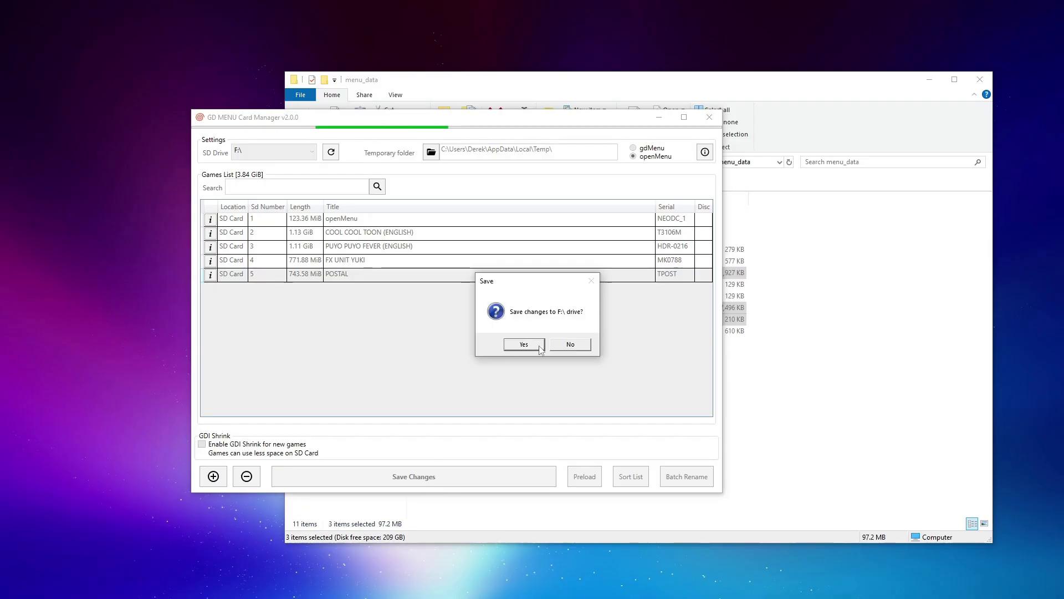
click(524, 344)
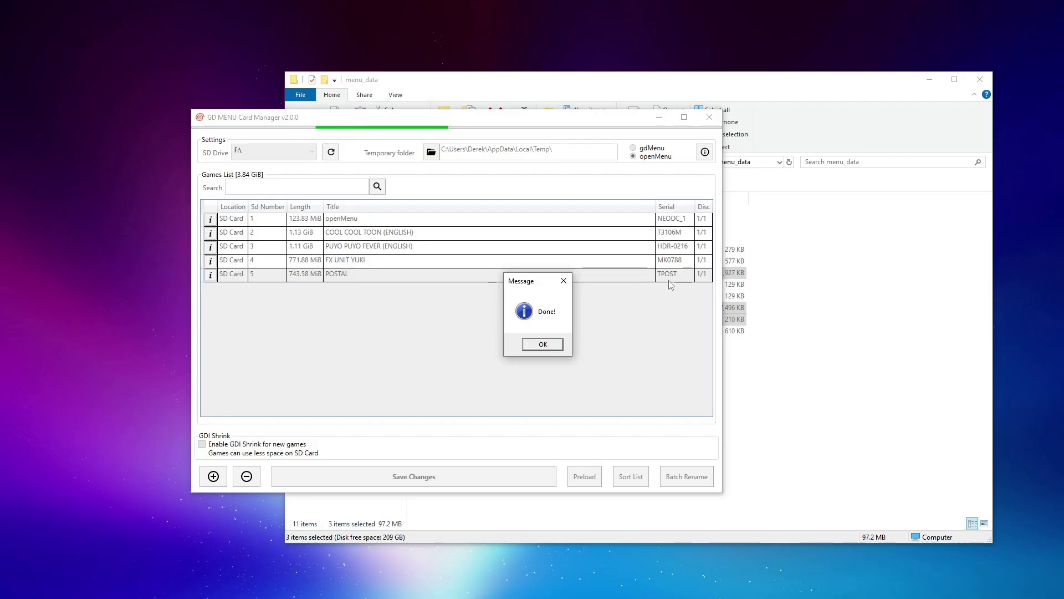
click(546, 345)
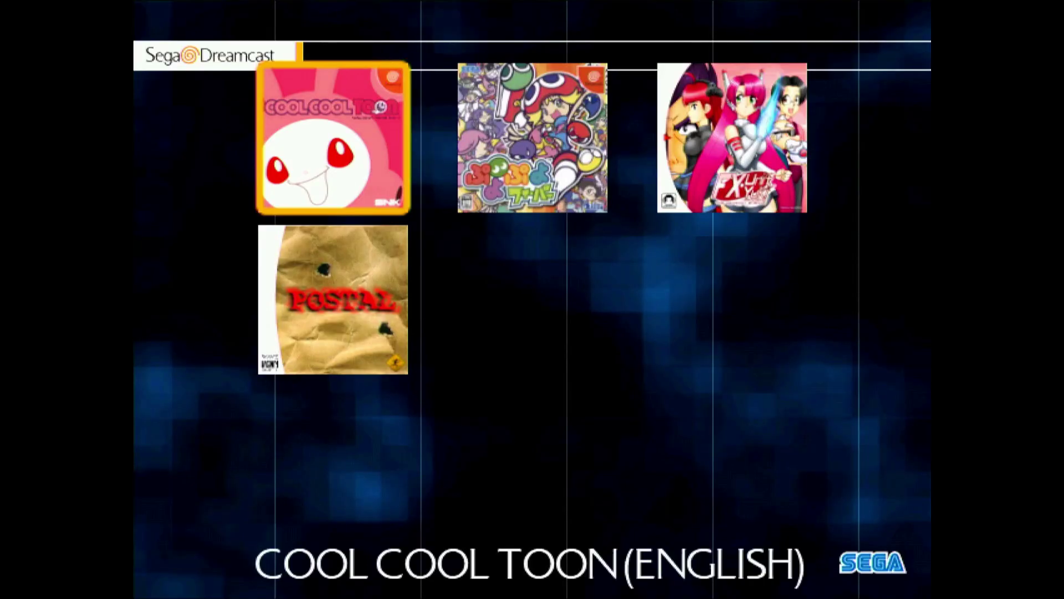
Browse right to Puyo Puyo Fever and FX Unit Yuki, then open openMenu Settings.
key(Right)
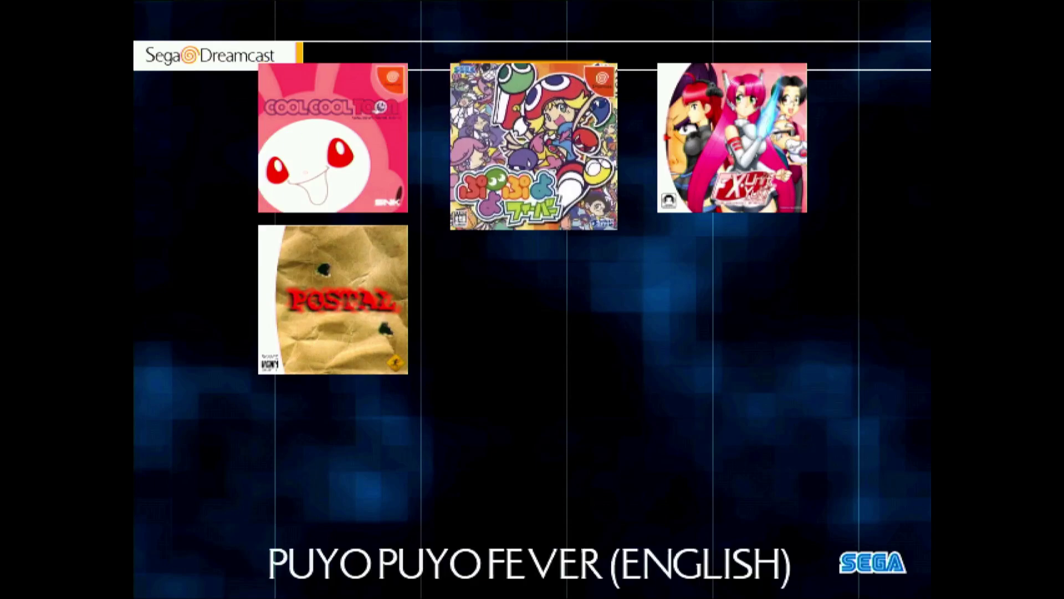
key(Right)
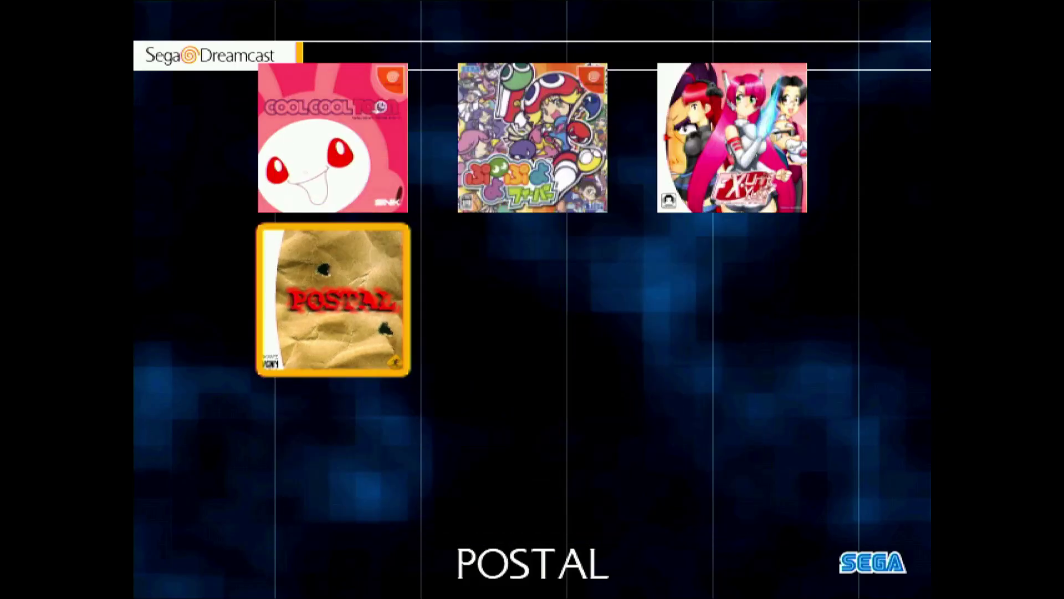
key(Return)
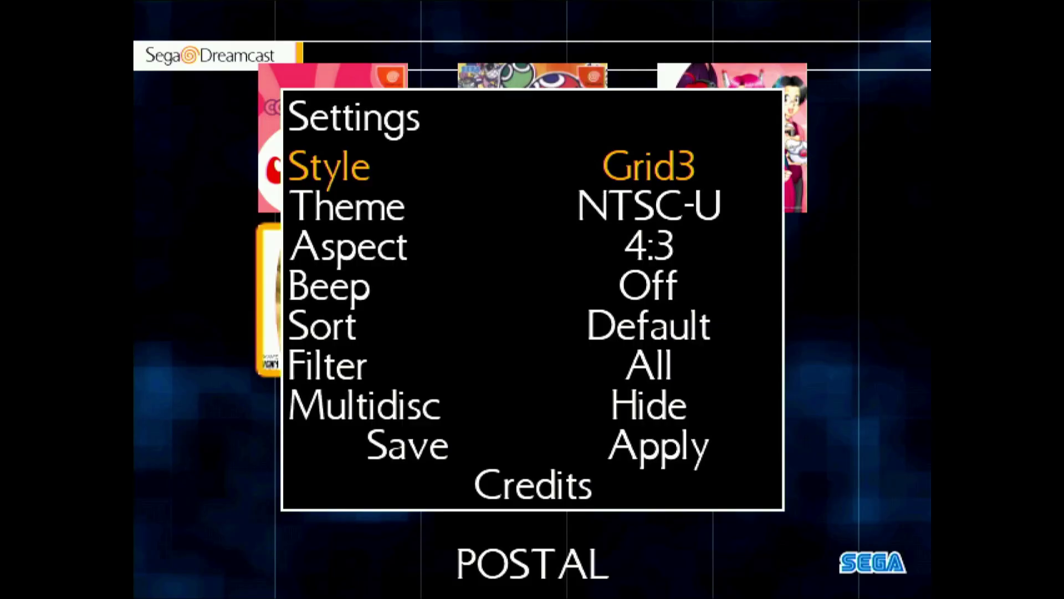
Set the openMenu Style to LineDesc and apply it.
key(Right)
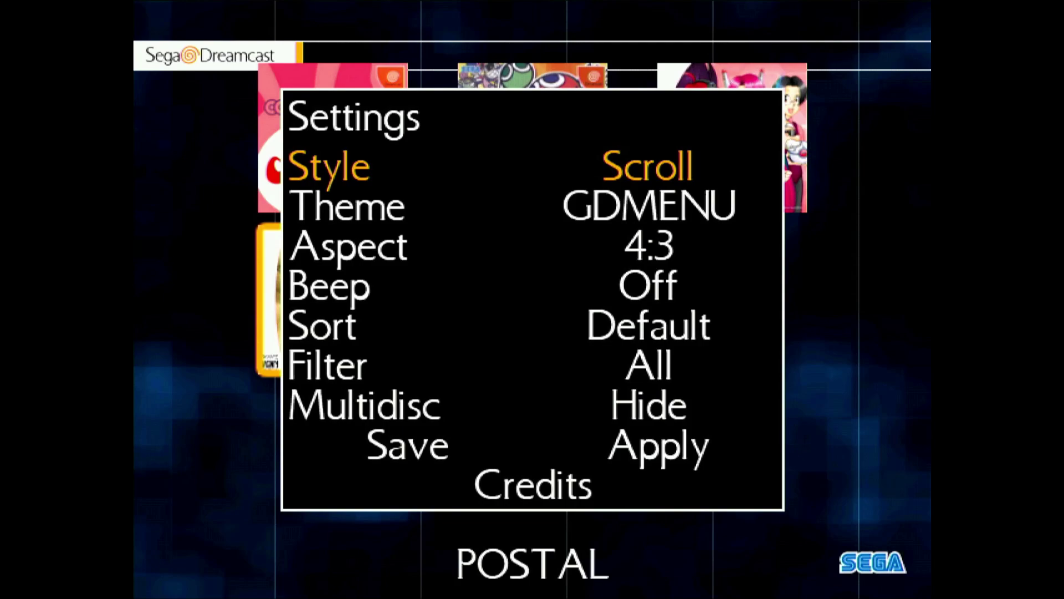
key(Left)
key(Left)
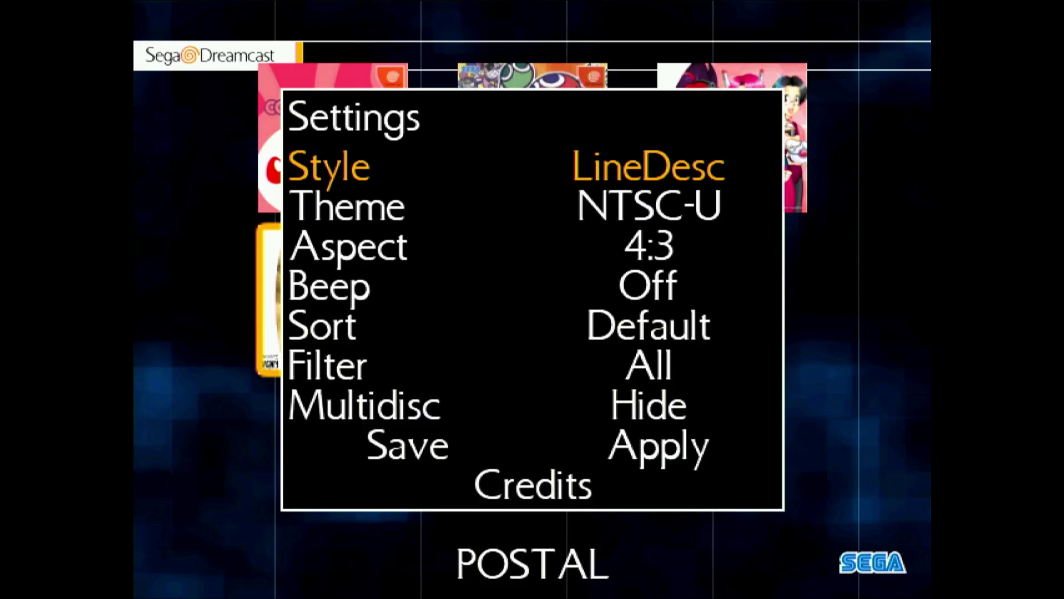
key(Down)
key(Down)
key(Down)
key(Down)
key(Down)
key(Down)
key(Down)
key(Down)
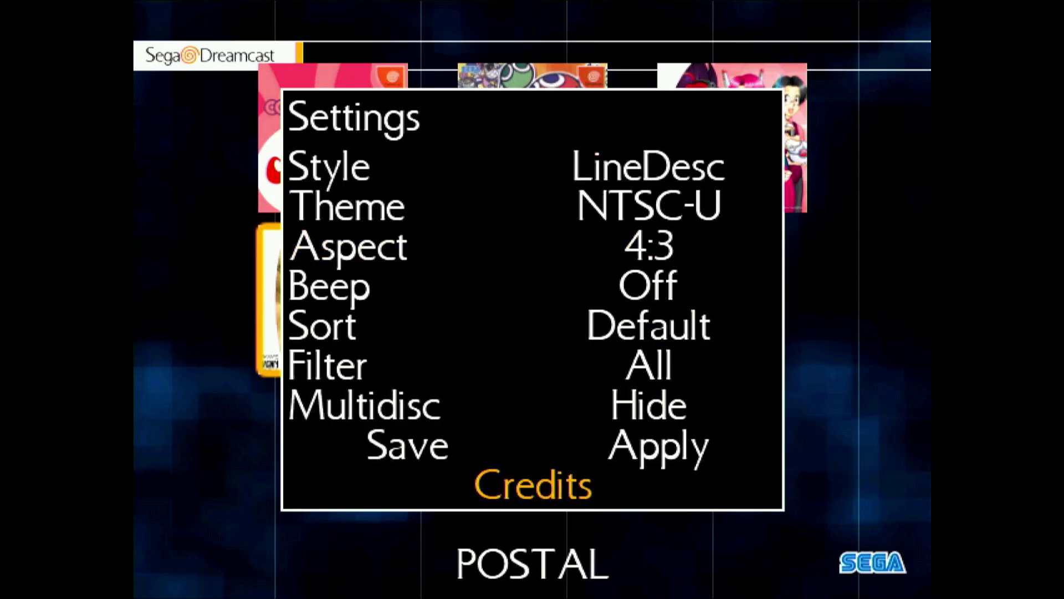
key(Up)
key(Right)
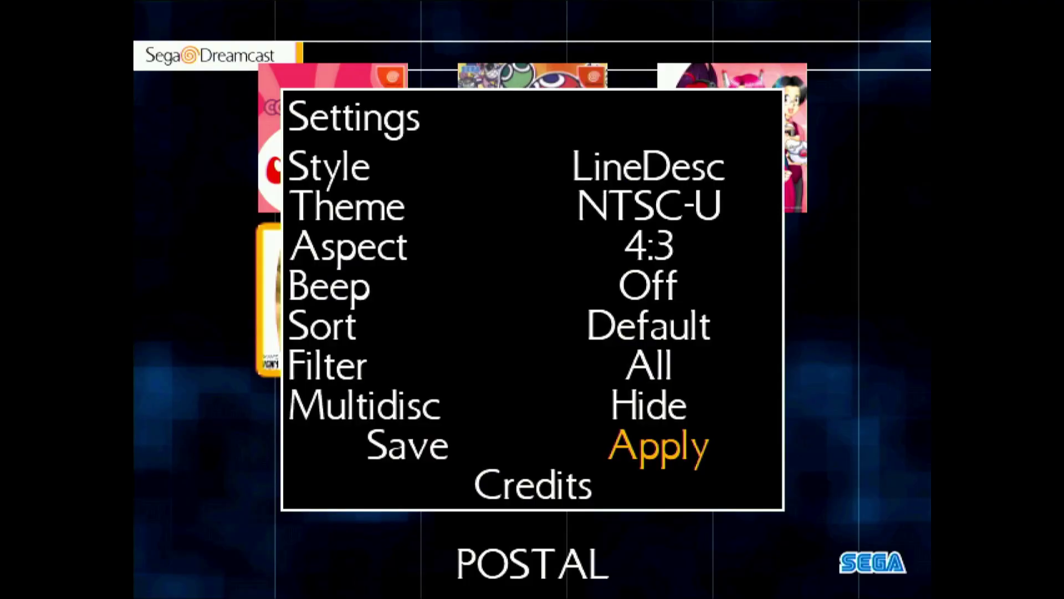
key(Return)
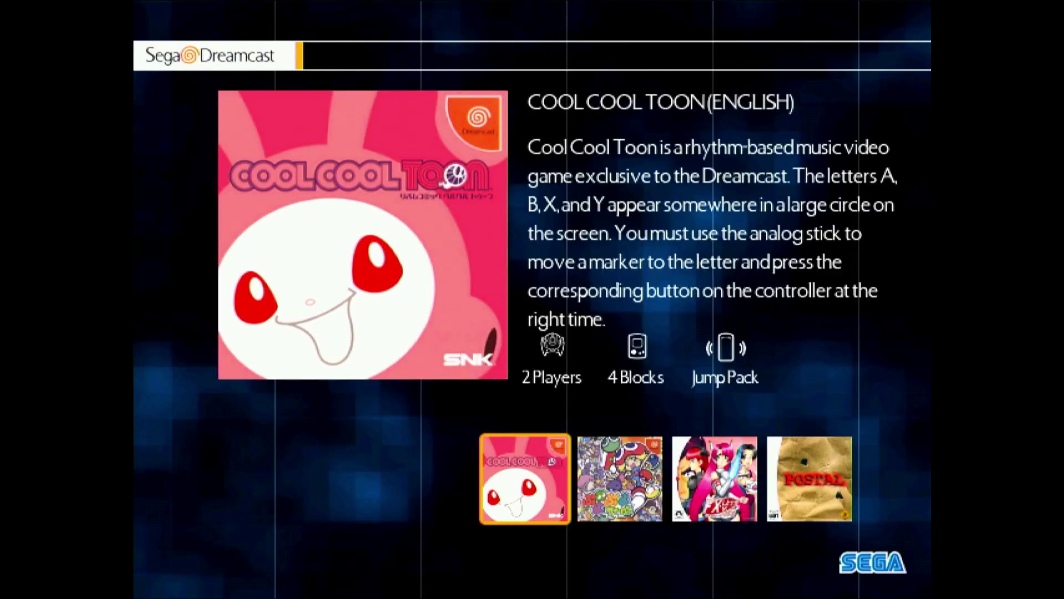
Page the LineDesc covers to Postal, back to FX Unit Yuki, then around to Cool Cool Toon.
key(Right)
key(Right)
key(Right)
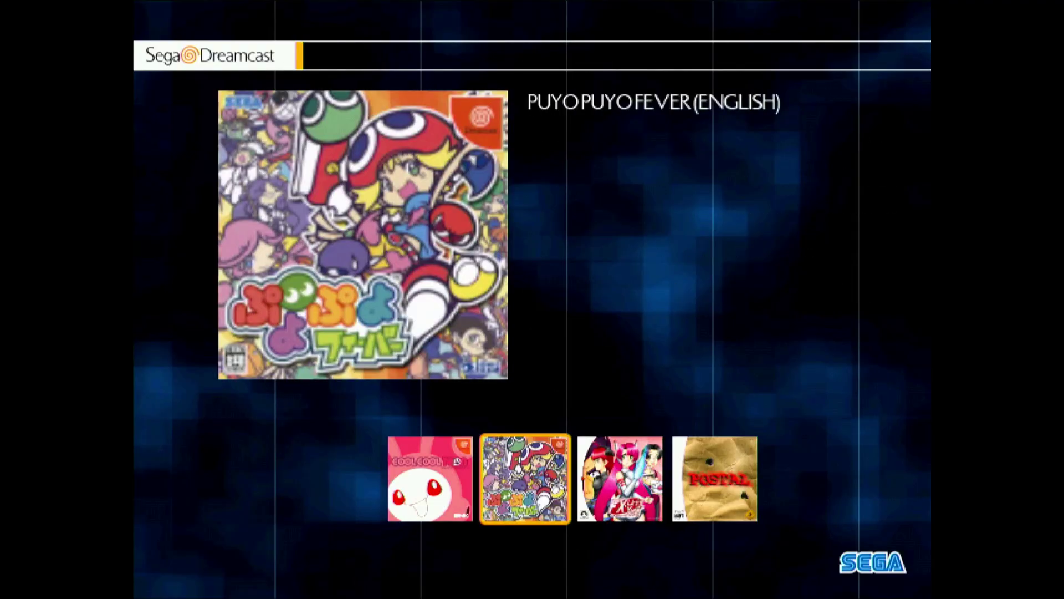
key(Left)
key(Left)
key(Left)
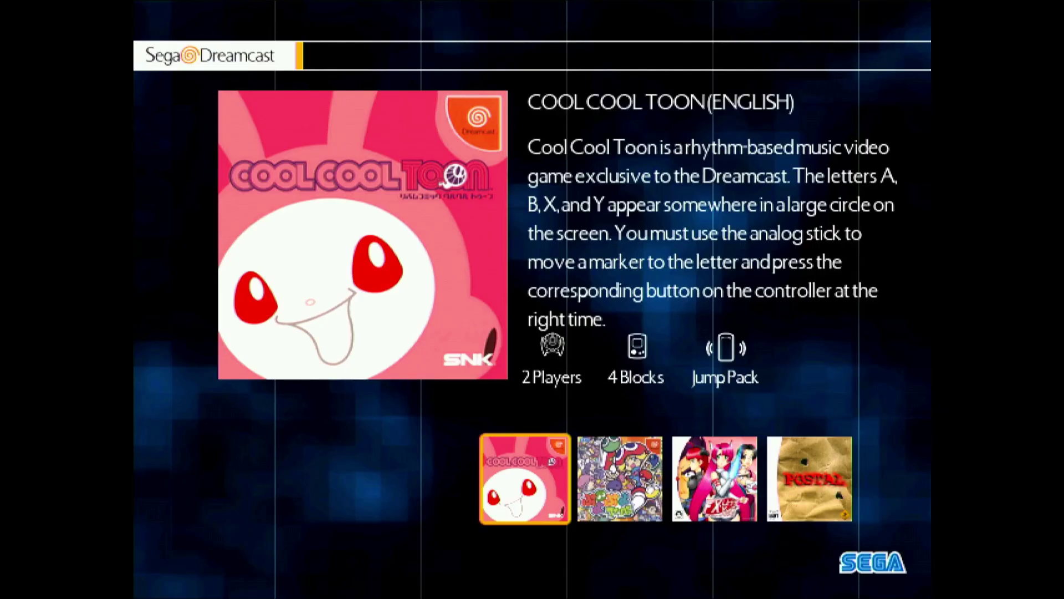
key(Right)
key(Right)
key(Right)
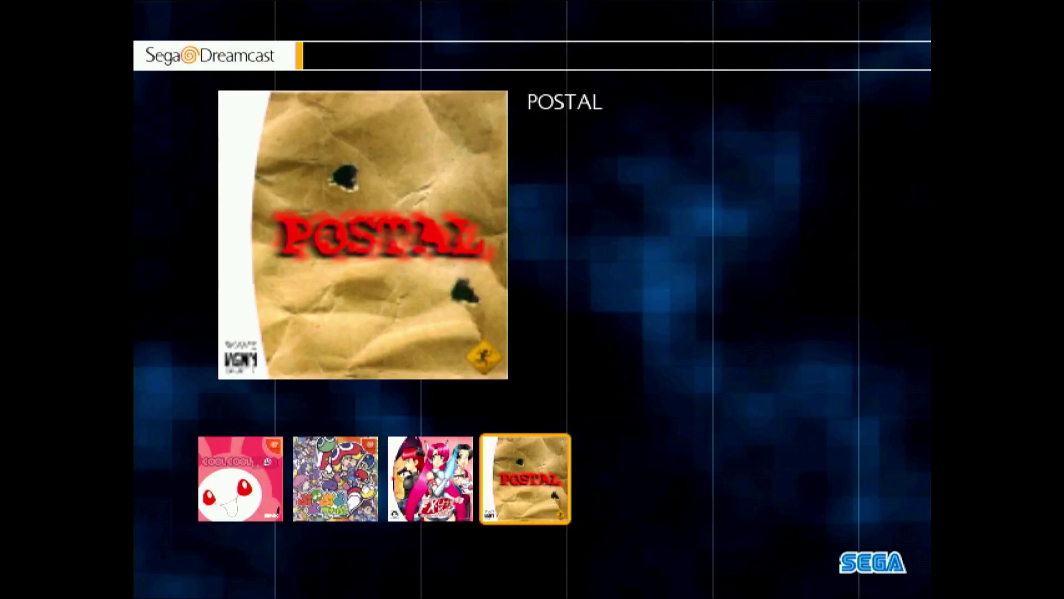
key(Right)
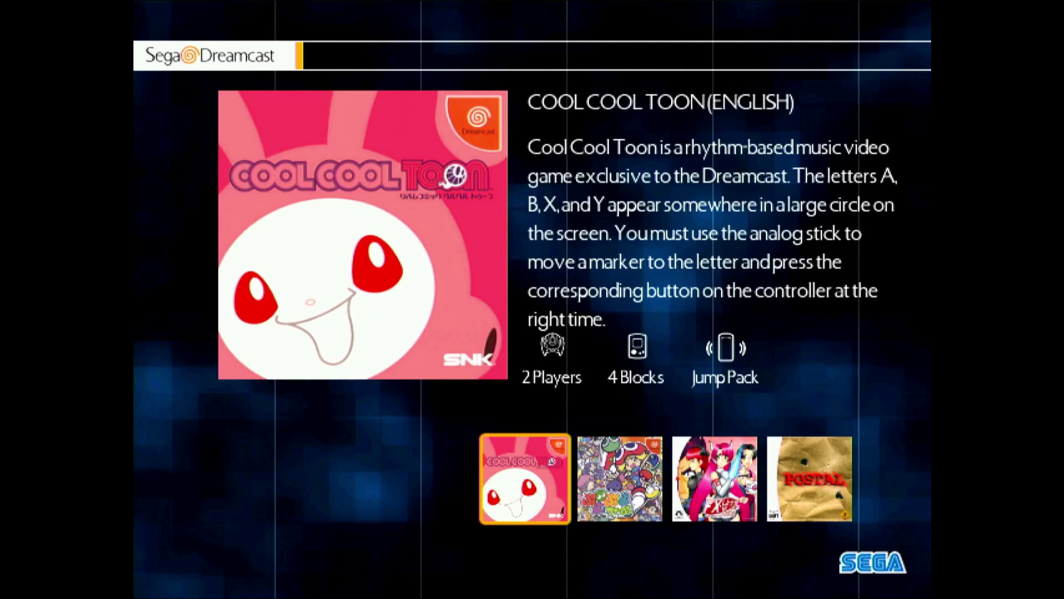
Switch the Style setting back to Grid3, trying 16:9 and then keeping the 4:3 aspect ratio.
key(Return)
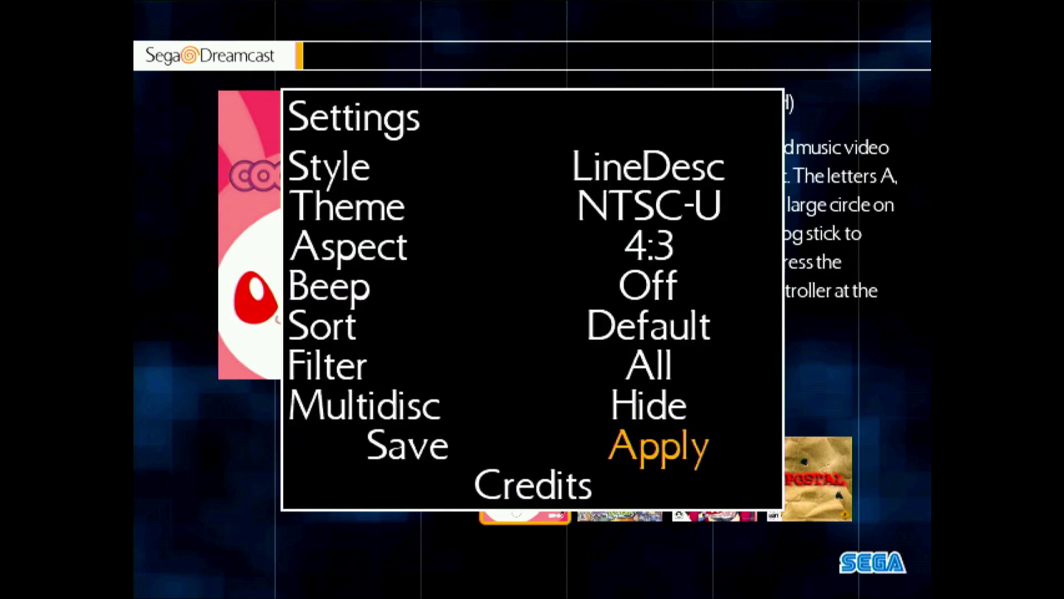
key(Up)
key(Up)
key(Up)
key(Up)
key(Up)
key(Up)
key(Up)
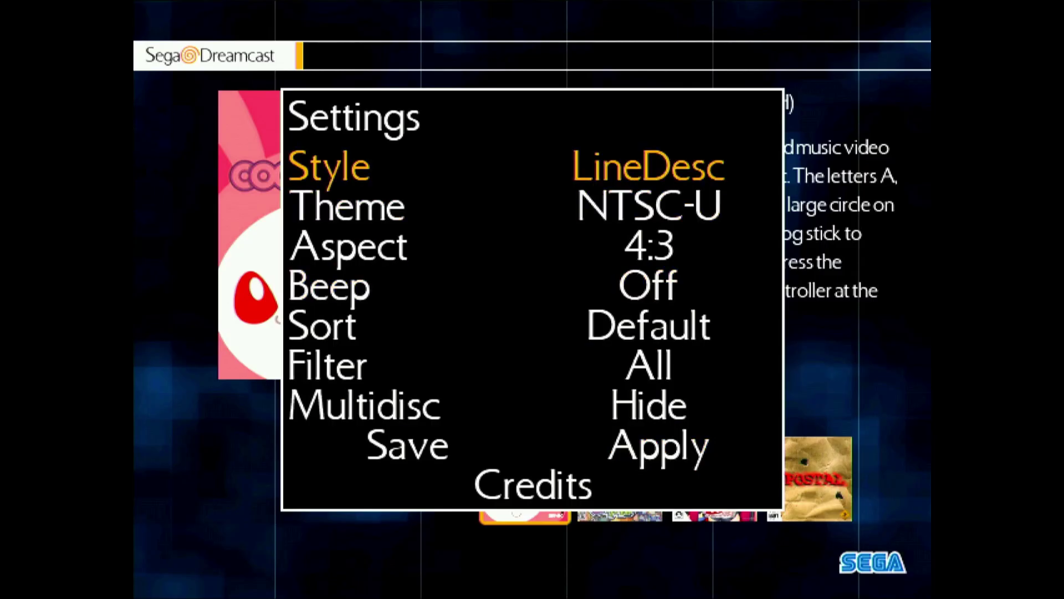
key(Right)
key(Down)
key(Down)
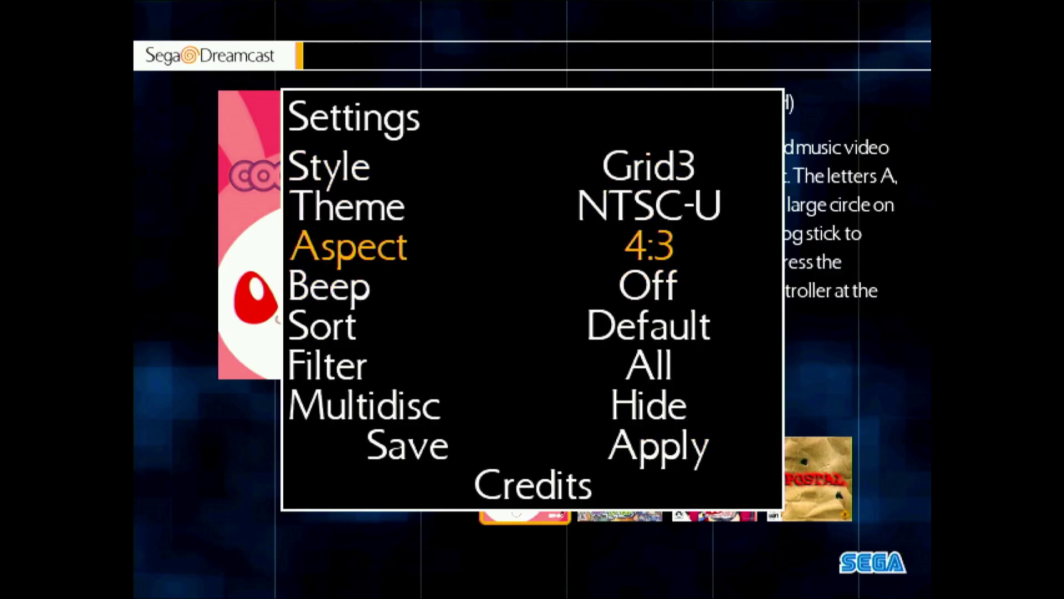
key(Right)
key(Left)
key(Down)
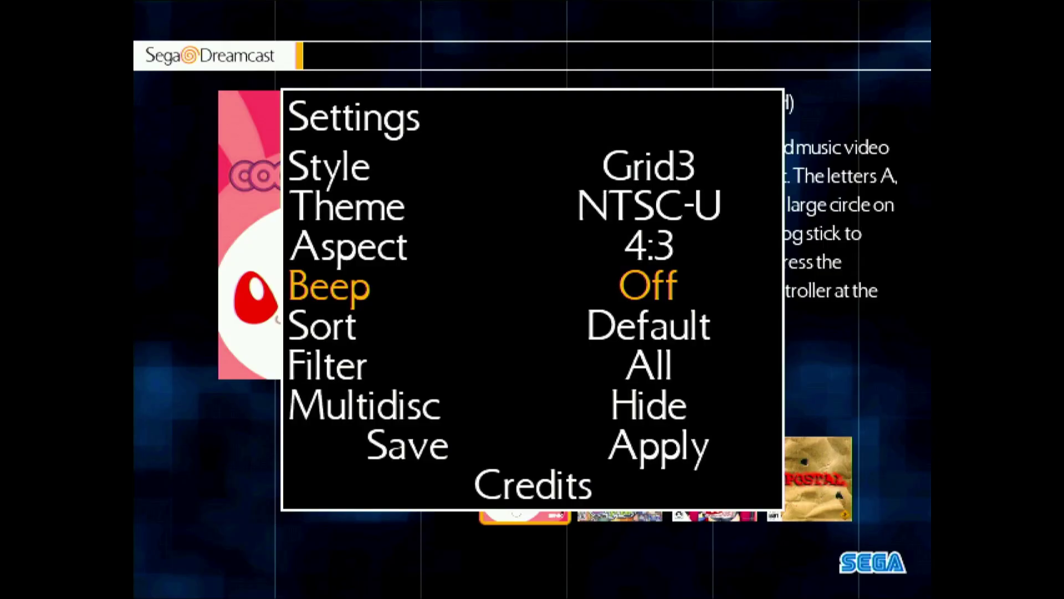
Try the Name, Region and Genre sort orders, leaving Sort at Default.
key(Down)
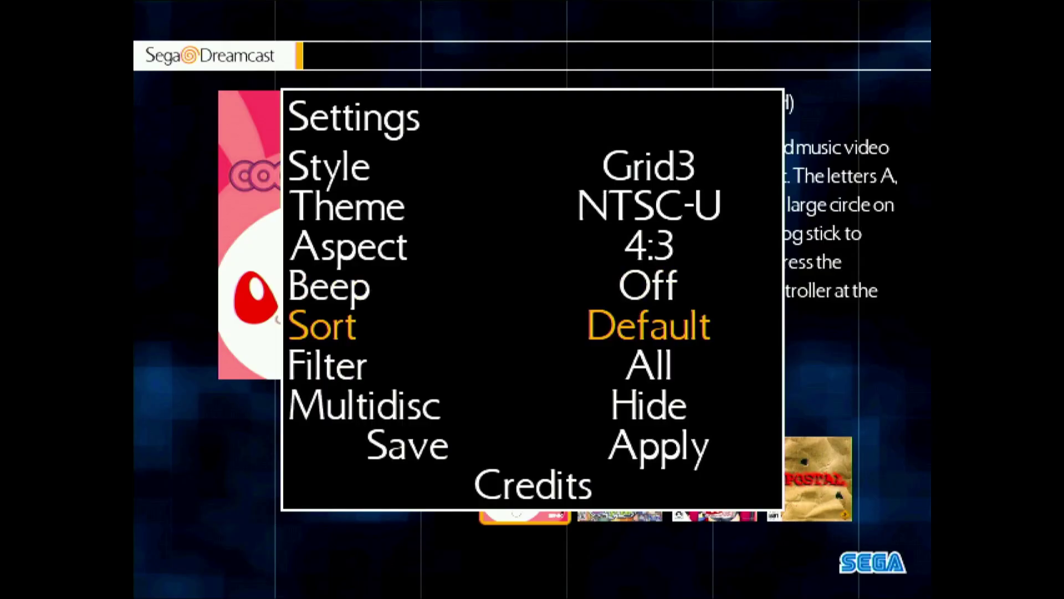
key(Right)
key(Right)
key(Right)
key(Left)
key(Left)
key(Left)
key(Down)
key(Right)
key(Right)
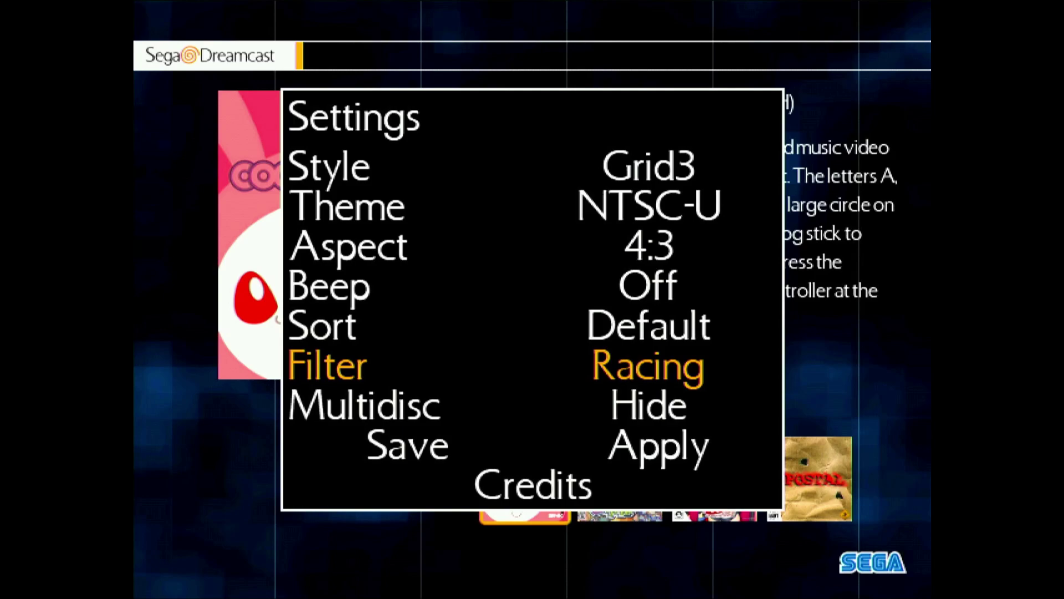
Cycle Filter through Simulation and Lightgun, reset it to All, and apply the settings.
key(Right)
key(Right)
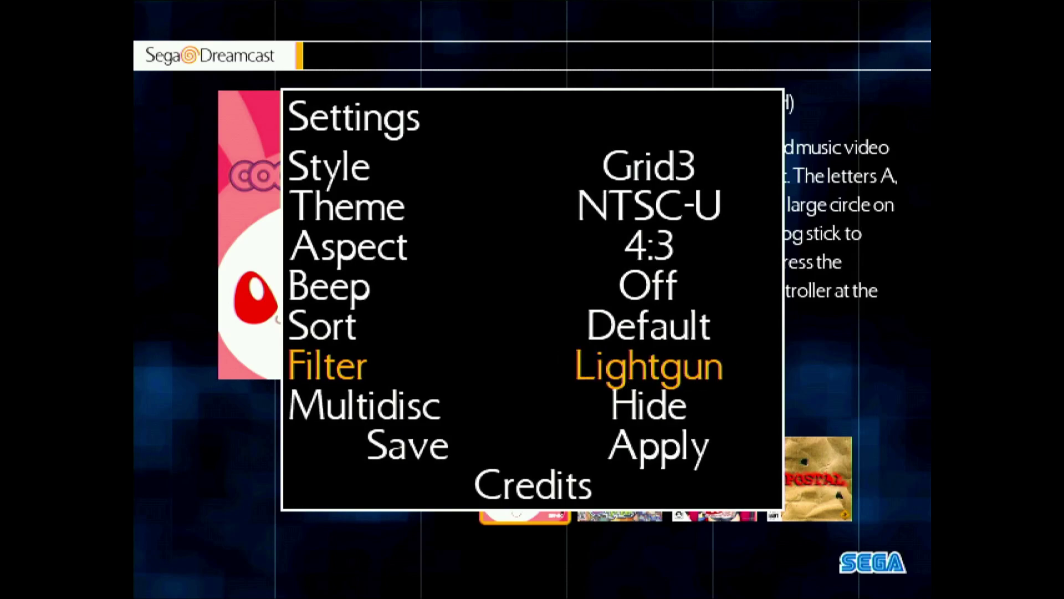
key(Right)
key(Right)
key(Right)
key(Right)
key(Right)
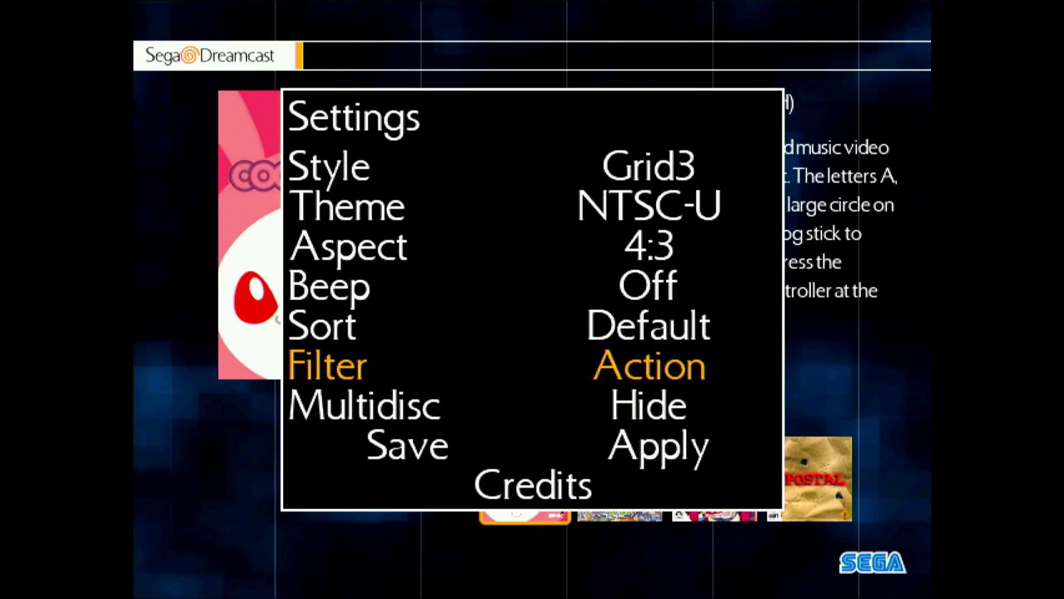
key(Left)
key(Down)
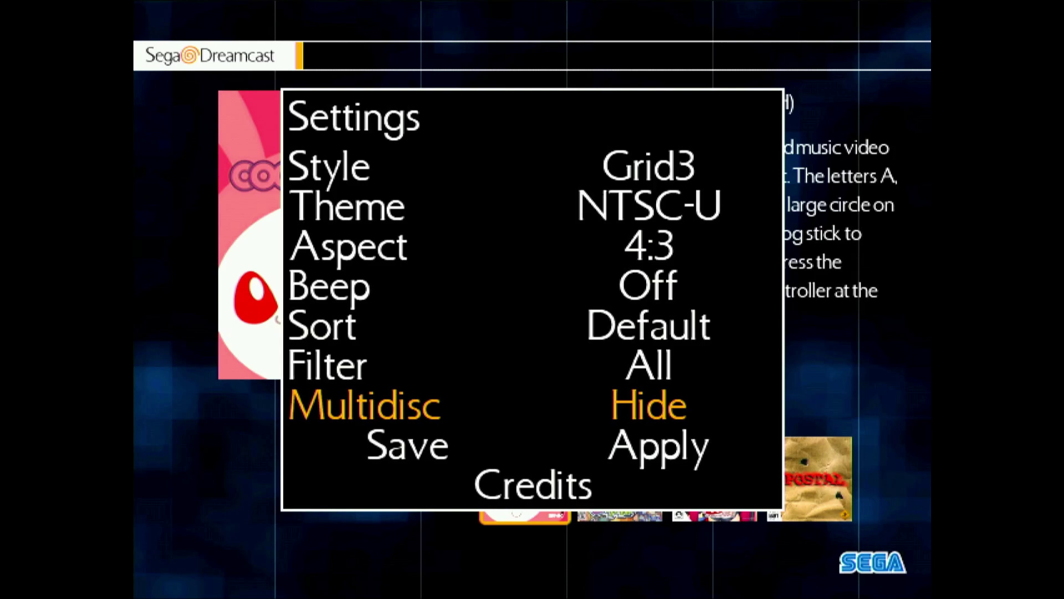
key(Down)
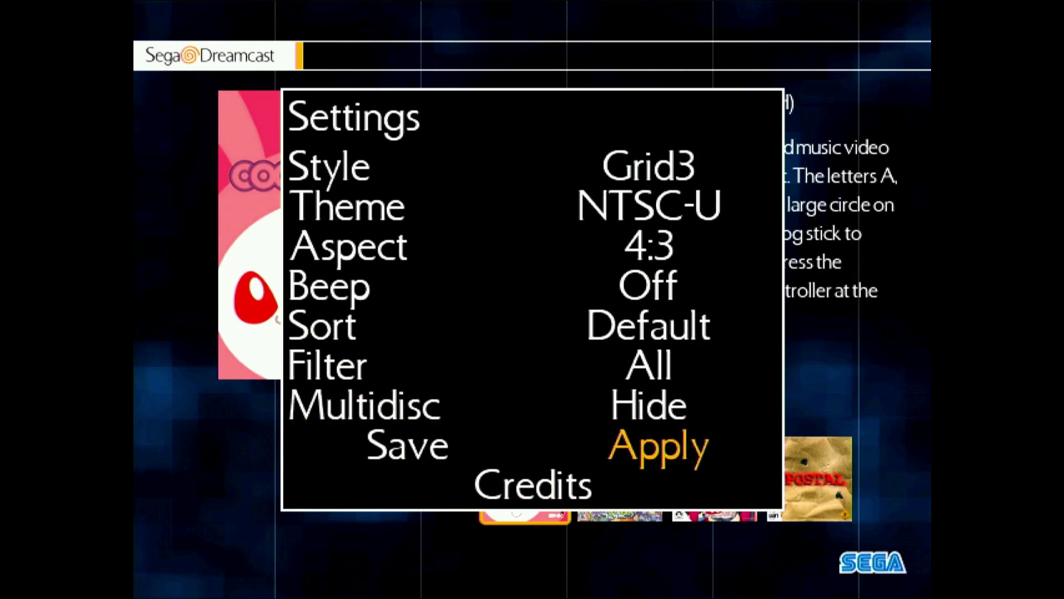
key(Return)
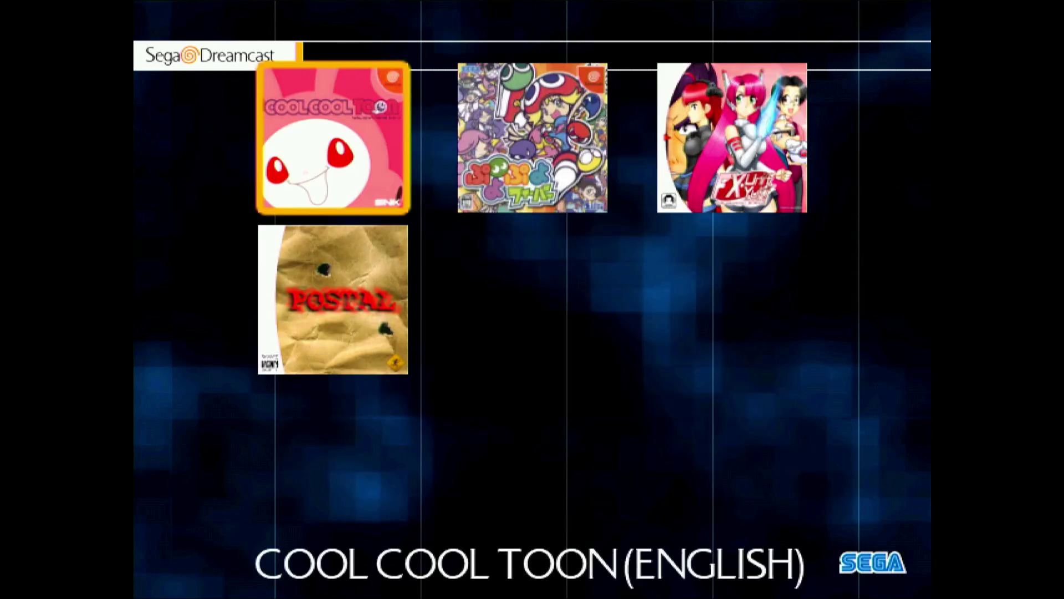